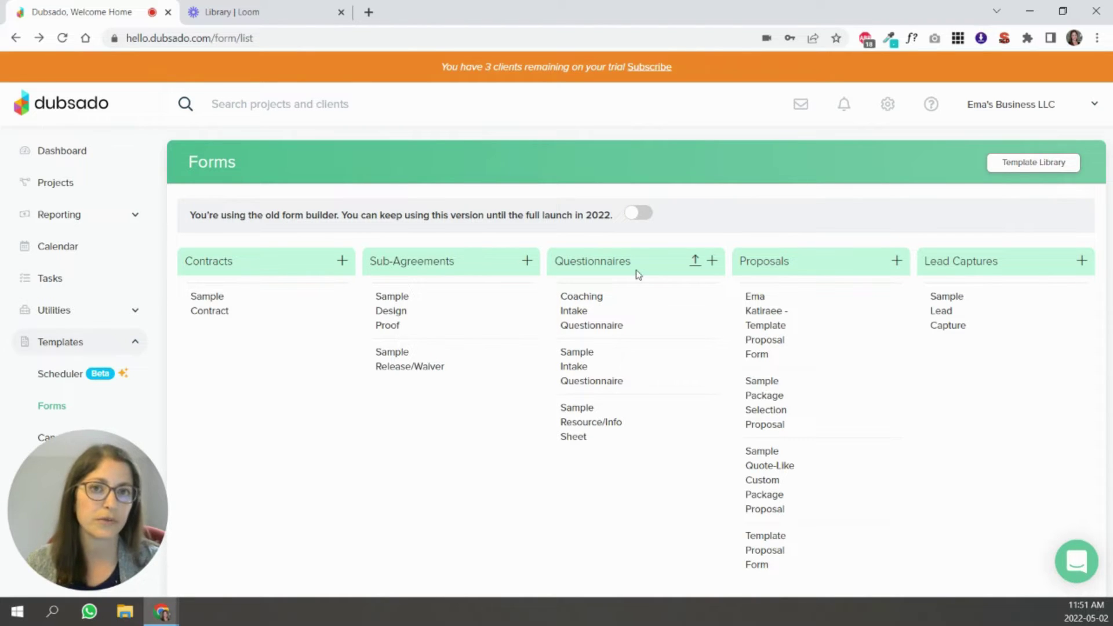
Step: Discard the newly started blank questionnaire, confirming the leave-page prompt, and return to the Forms list
{"action": "left_click", "coordinate": [713, 261]}
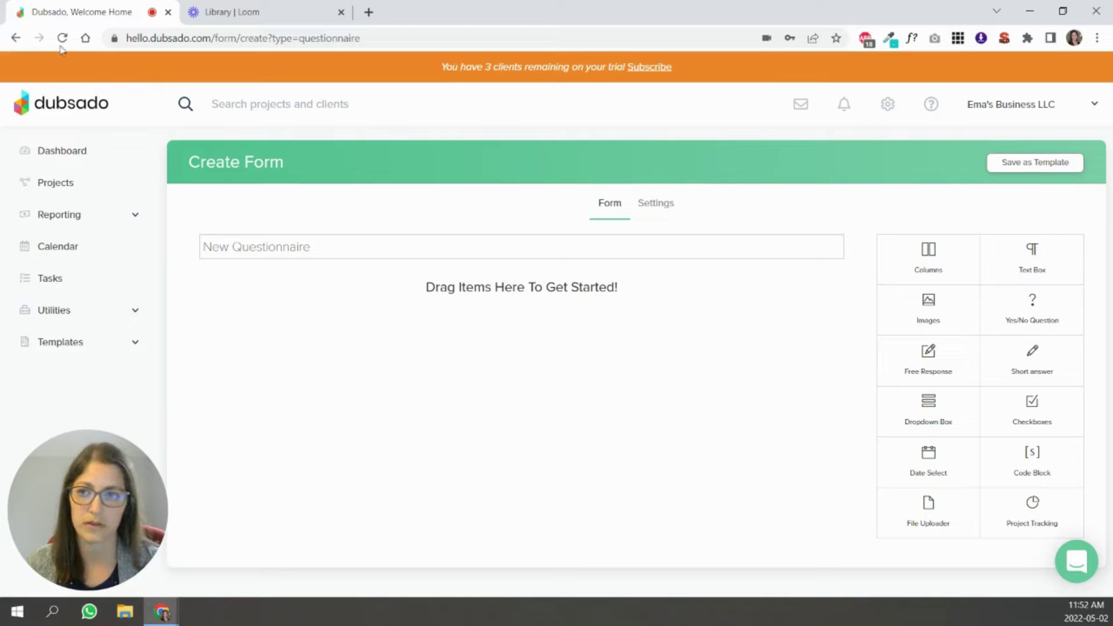
{"action": "left_click", "coordinate": [15, 38]}
{"action": "left_click", "coordinate": [626, 134]}
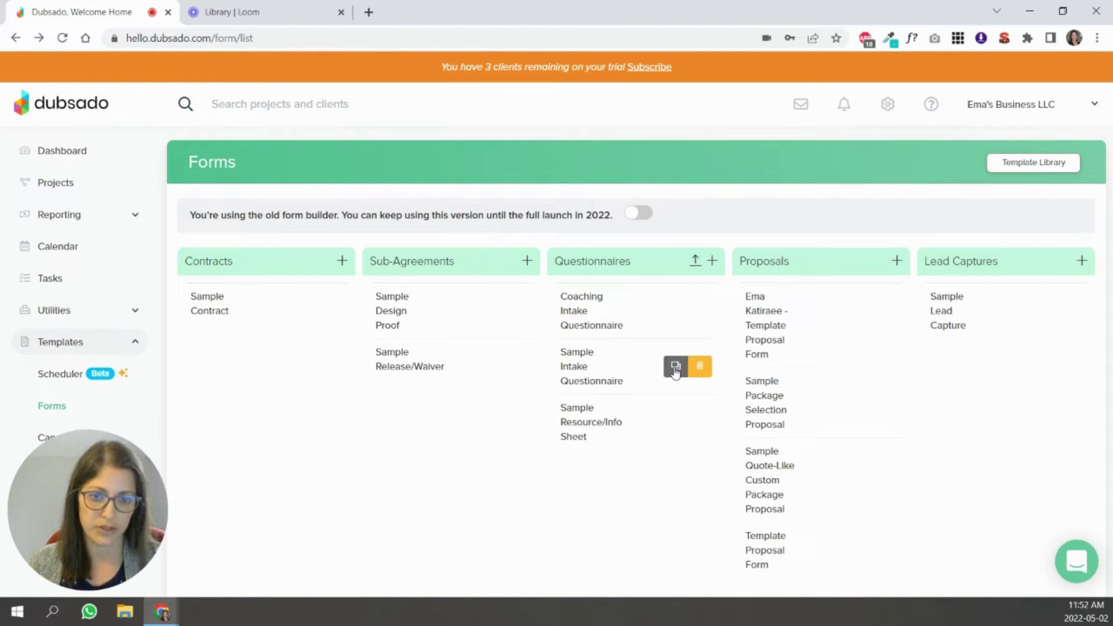
Step: Open and leave Sample Intake Questionnaire, then duplicate it as 'Sample Intake Questionnaire (copy)'
{"action": "left_click", "coordinate": [590, 371]}
{"action": "scroll", "coordinate": [599, 378], "scroll_direction": "down", "scroll_amount": 1}
{"action": "scroll", "coordinate": [599, 378], "scroll_direction": "down", "scroll_amount": 15}
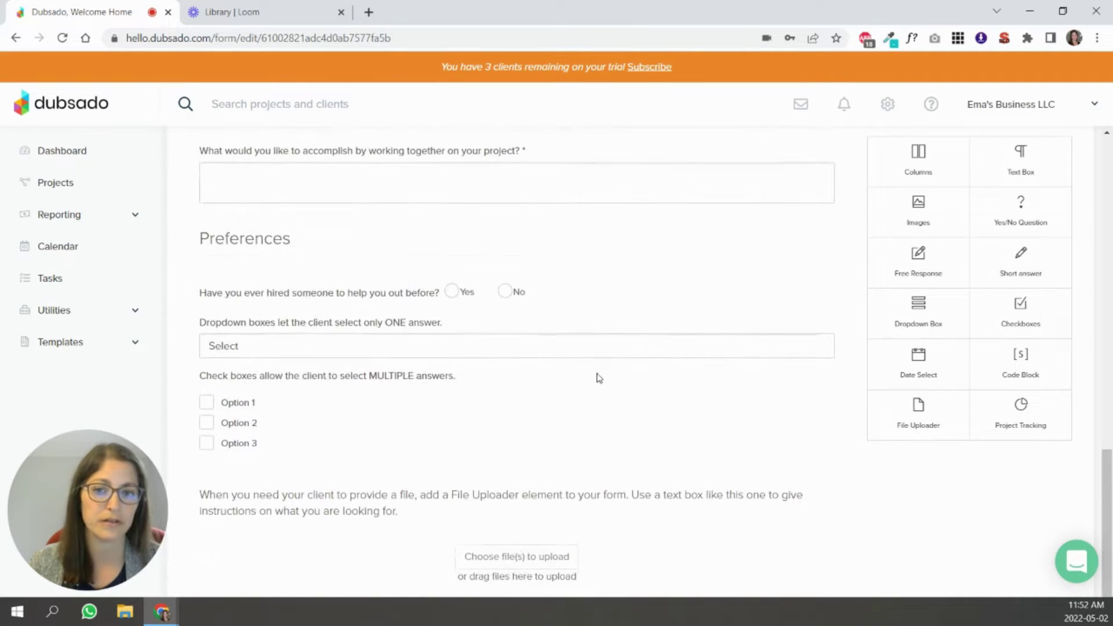
{"action": "scroll", "coordinate": [599, 378], "scroll_direction": "up", "scroll_amount": 15}
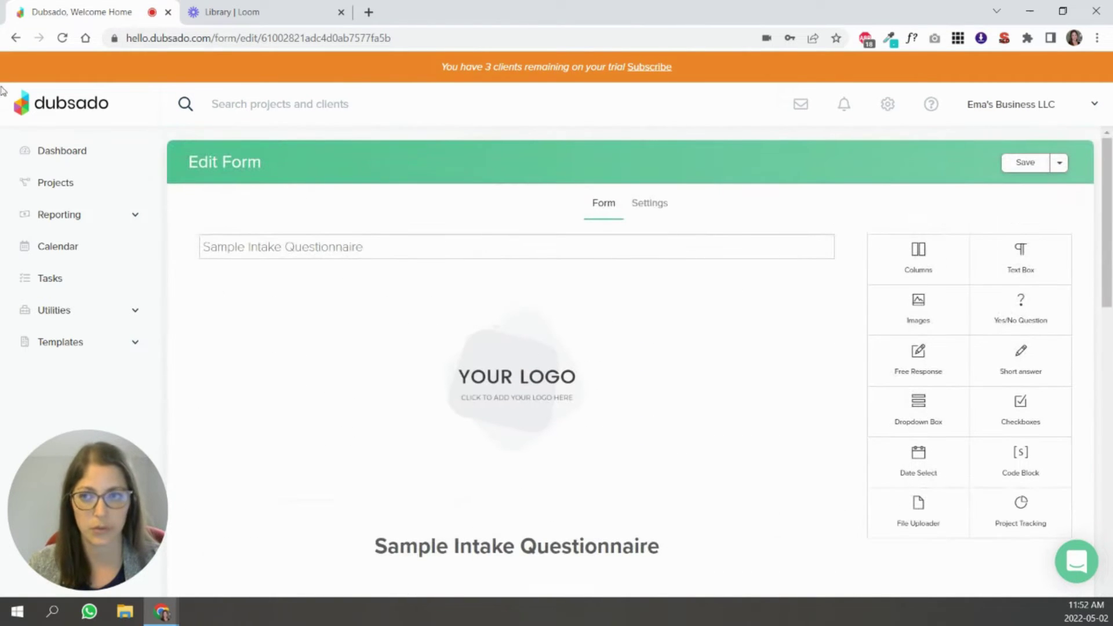
{"action": "left_click", "coordinate": [16, 37]}
{"action": "left_click", "coordinate": [626, 132]}
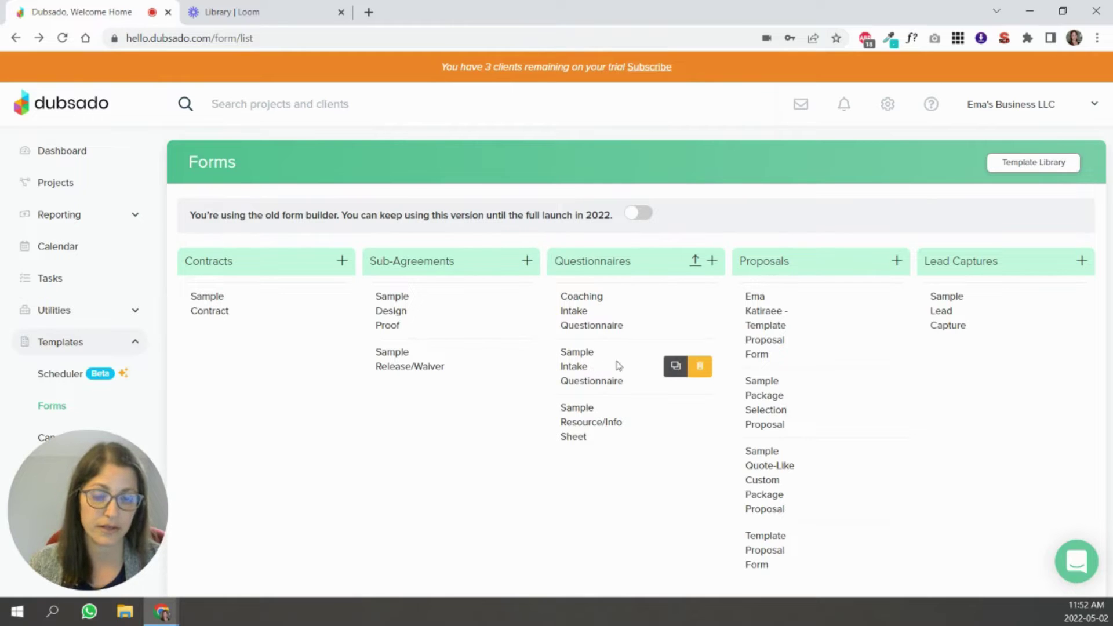
{"action": "left_click", "coordinate": [676, 368]}
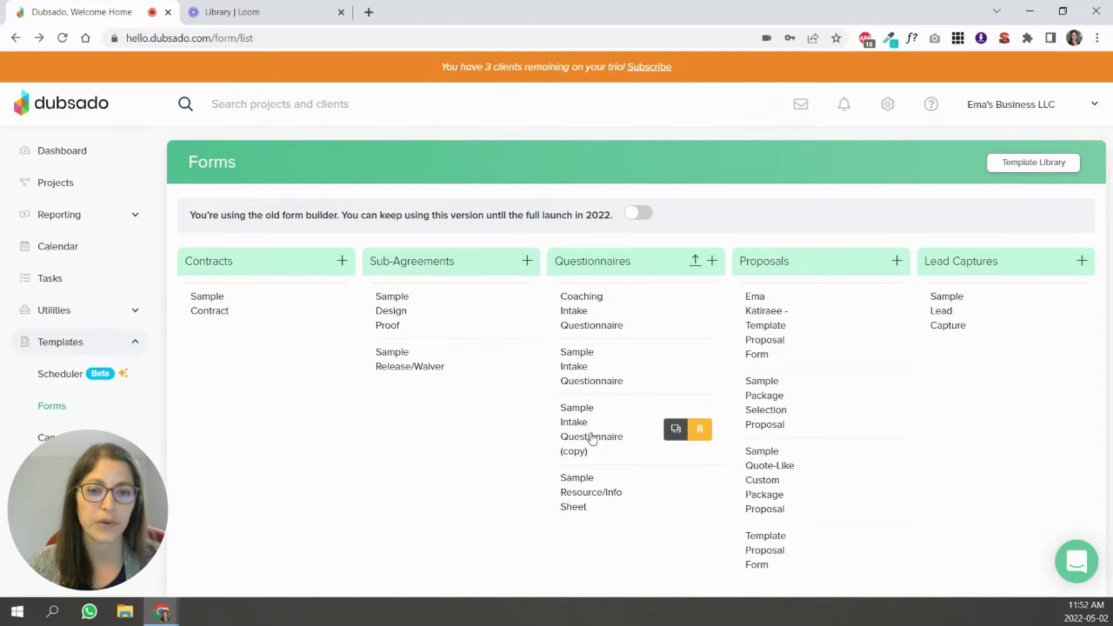
Step: Browse the Template Library down to the Coaching Intake Form
{"action": "left_click", "coordinate": [1030, 165]}
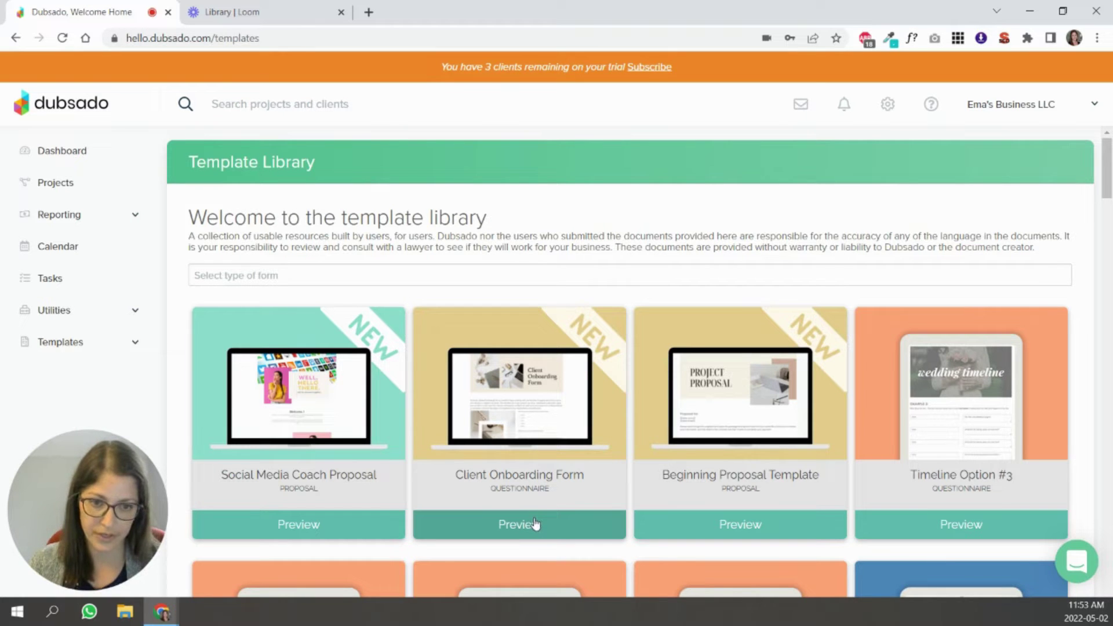
{"action": "scroll", "coordinate": [668, 404], "scroll_direction": "down", "scroll_amount": 1}
{"action": "scroll", "coordinate": [668, 404], "scroll_direction": "down", "scroll_amount": 10}
{"action": "scroll", "coordinate": [684, 399], "scroll_direction": "down", "scroll_amount": 5}
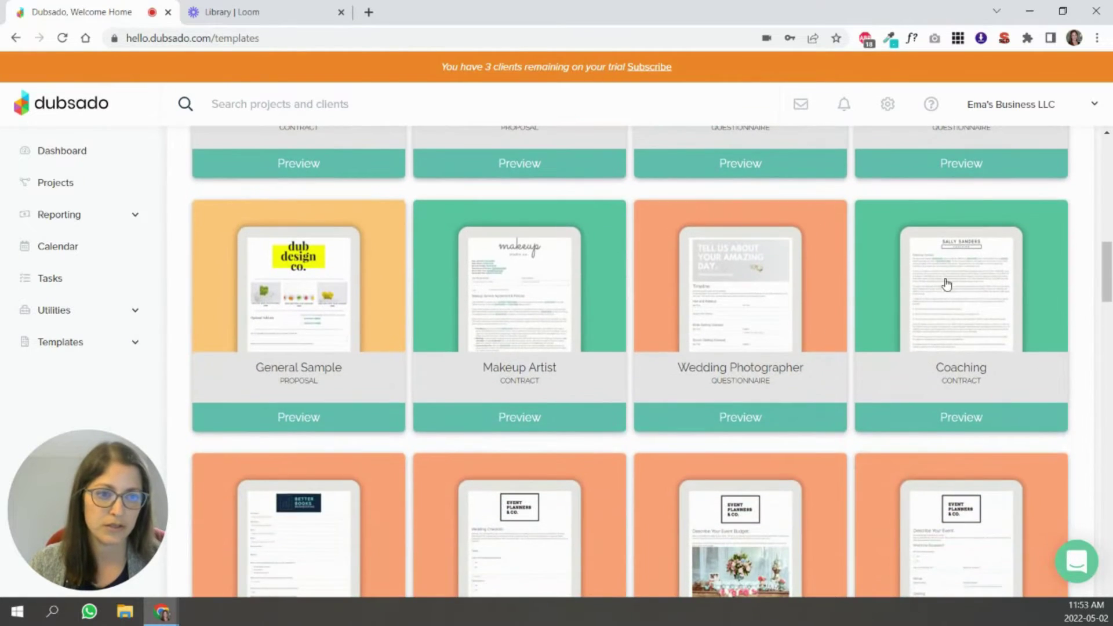
{"action": "scroll", "coordinate": [946, 266], "scroll_direction": "down", "scroll_amount": 10}
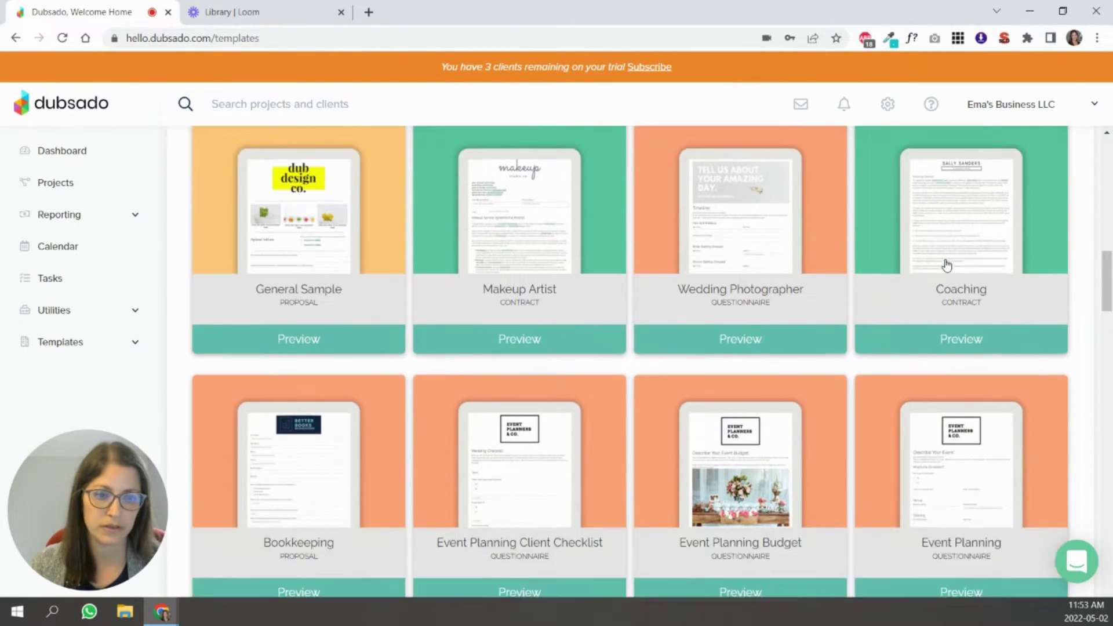
{"action": "scroll", "coordinate": [945, 265], "scroll_direction": "down", "scroll_amount": 14}
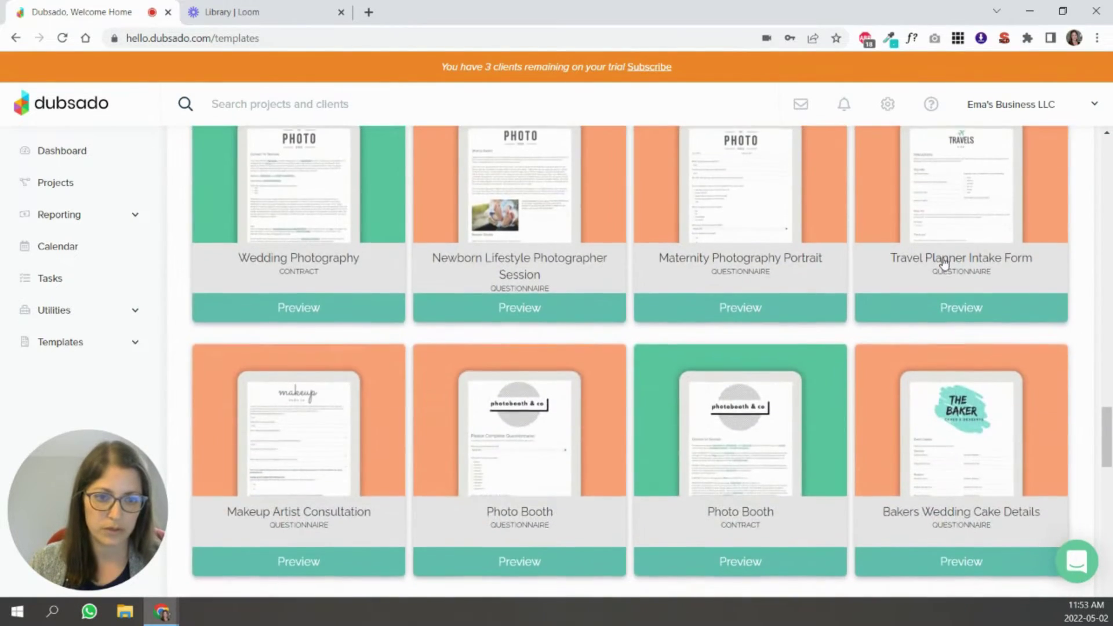
{"action": "scroll", "coordinate": [943, 264], "scroll_direction": "down", "scroll_amount": 9}
{"action": "scroll", "coordinate": [942, 264], "scroll_direction": "down", "scroll_amount": 2}
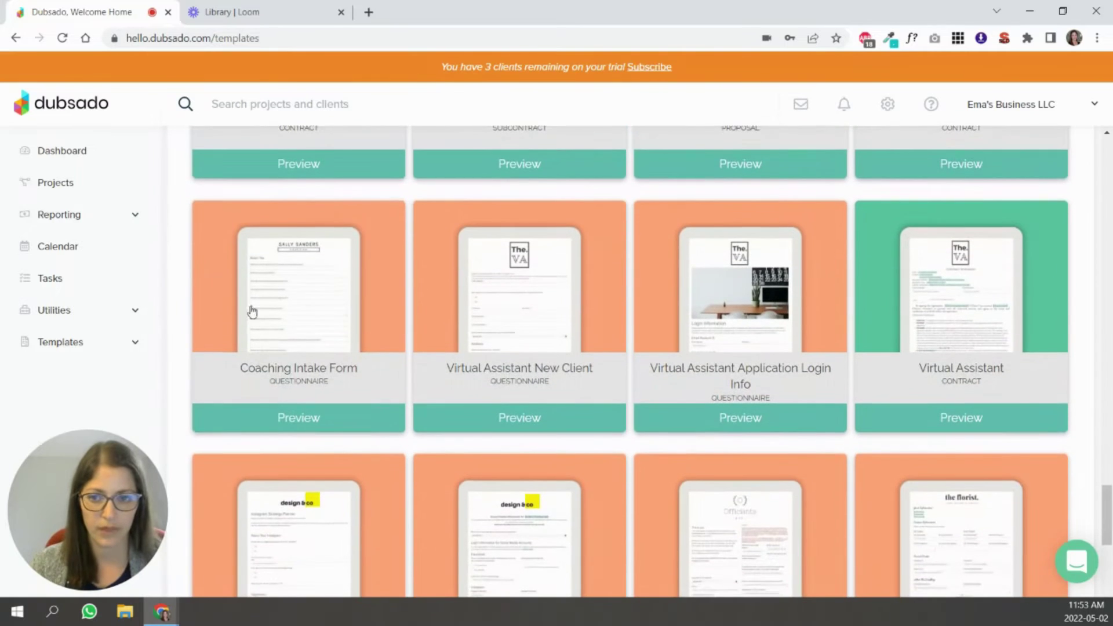
Step: Preview the Coaching Intake Form, reviewing its About You, About Your Brand and For Fun sections
{"action": "left_click", "coordinate": [305, 423]}
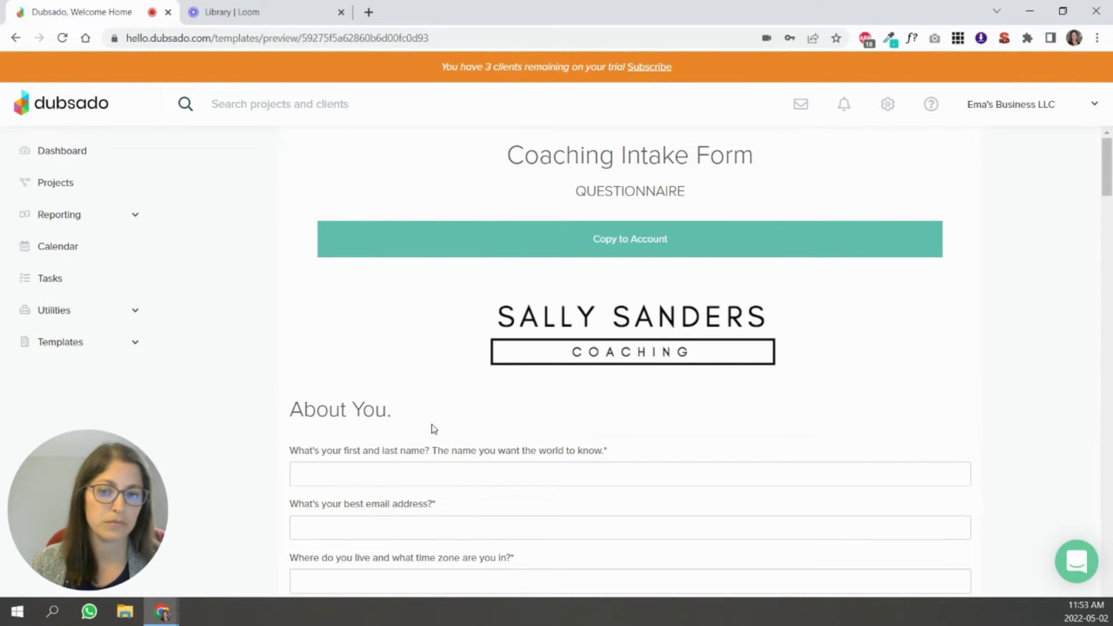
{"action": "scroll", "coordinate": [430, 423], "scroll_direction": "down", "scroll_amount": 6}
{"action": "scroll", "coordinate": [432, 423], "scroll_direction": "down", "scroll_amount": 6}
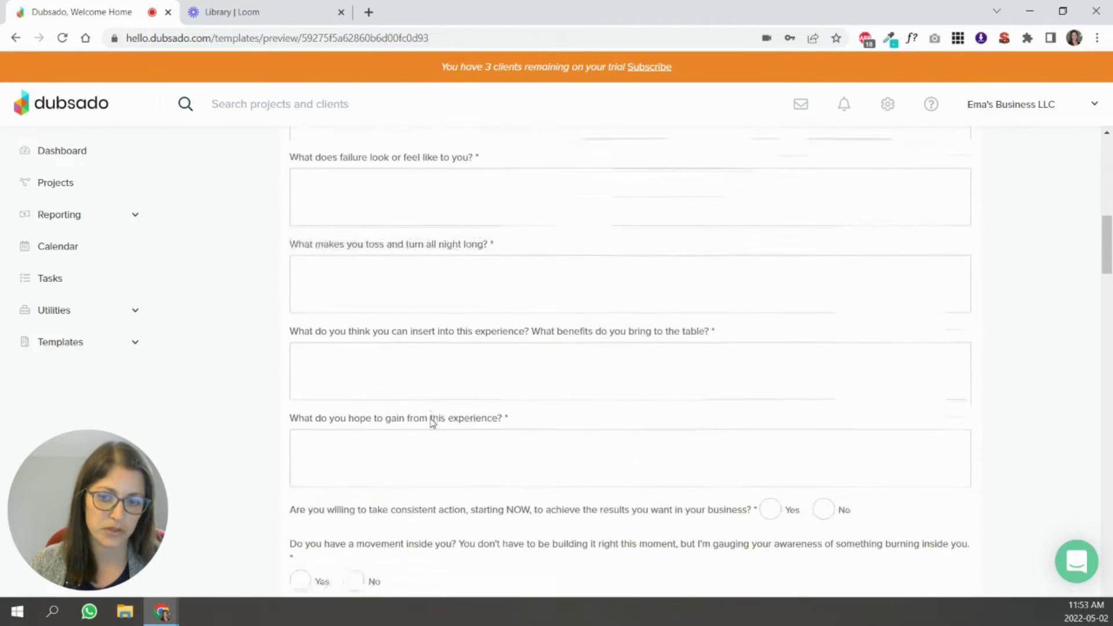
{"action": "scroll", "coordinate": [430, 422], "scroll_direction": "up", "scroll_amount": 6}
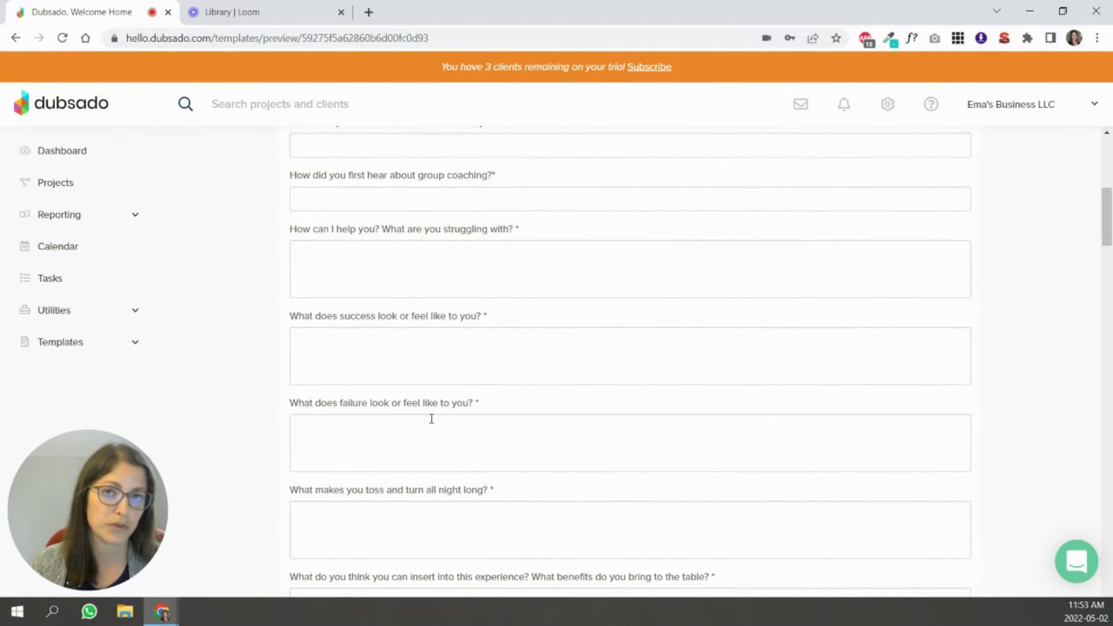
{"action": "scroll", "coordinate": [431, 421], "scroll_direction": "down", "scroll_amount": 6}
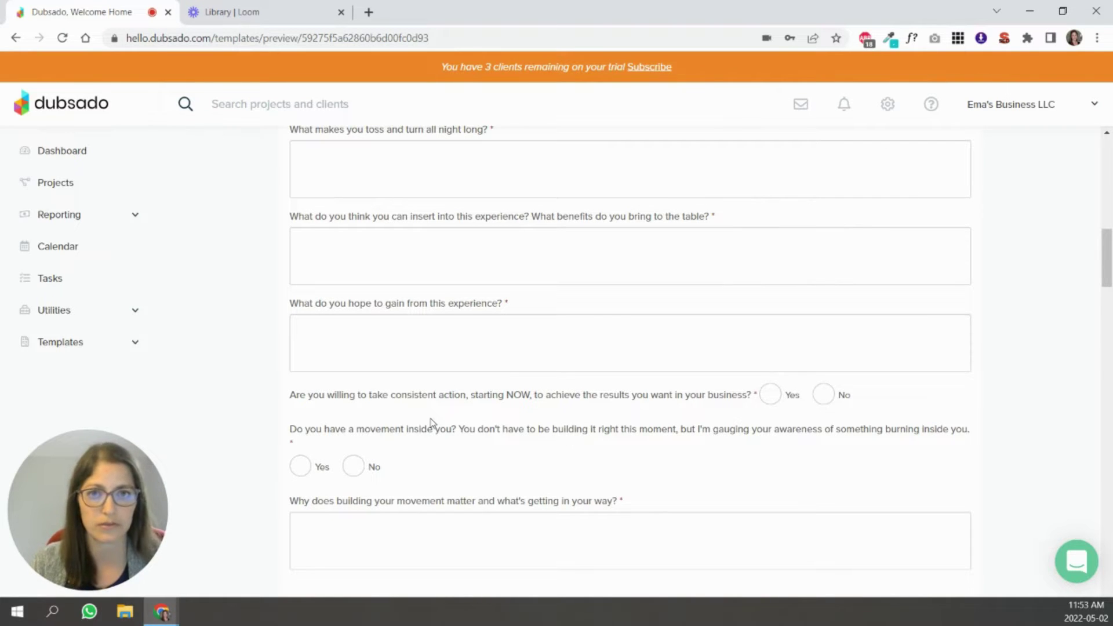
{"action": "scroll", "coordinate": [430, 423], "scroll_direction": "down", "scroll_amount": 16}
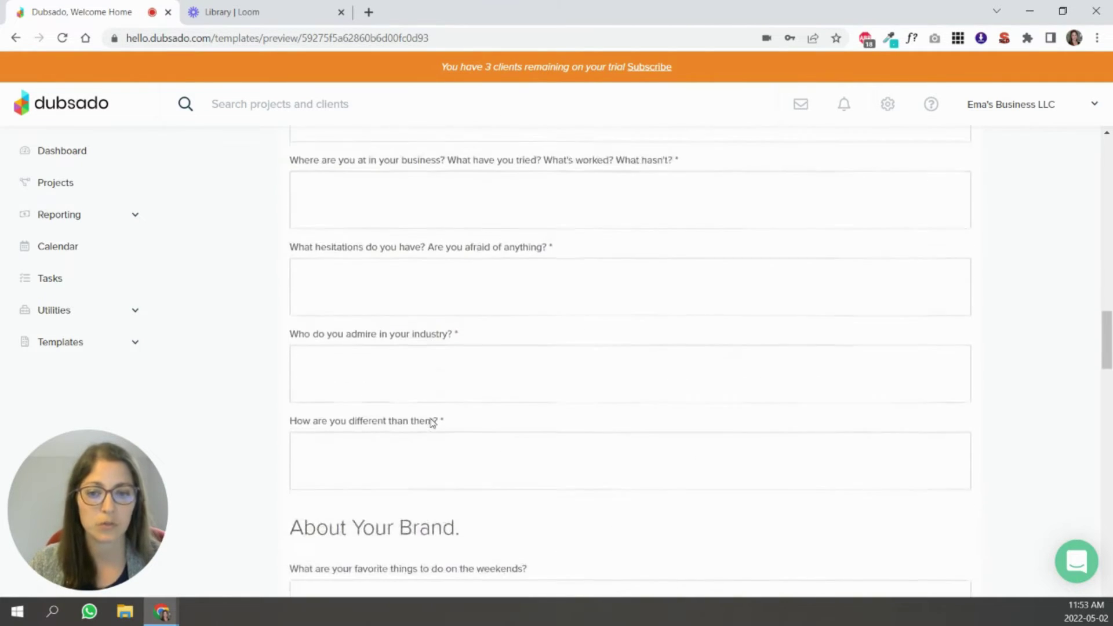
{"action": "scroll", "coordinate": [431, 421], "scroll_direction": "down", "scroll_amount": 20}
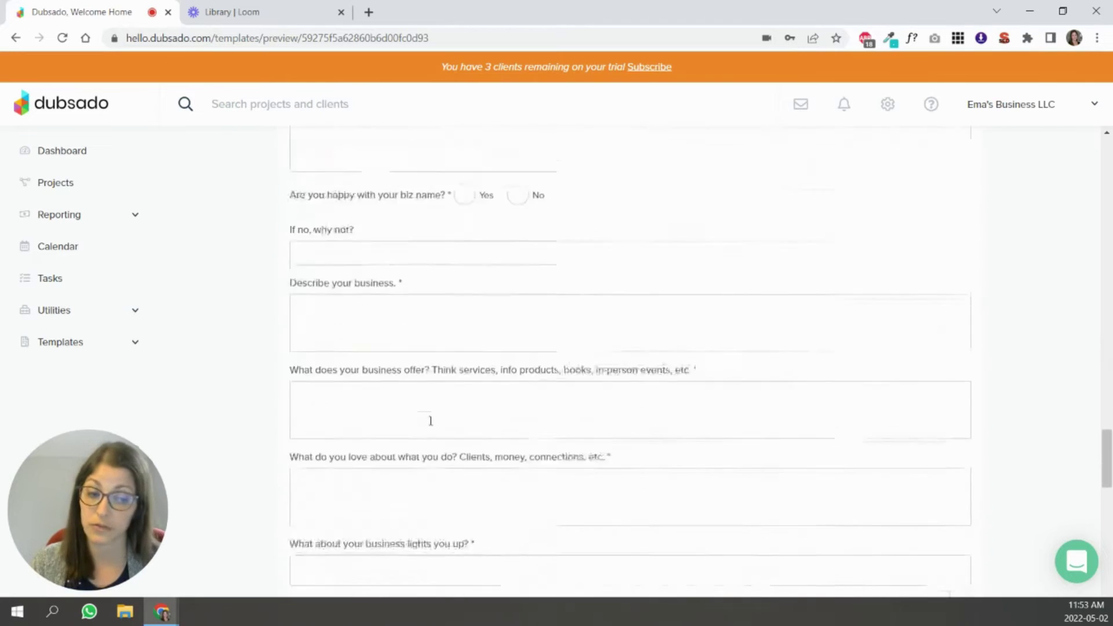
{"action": "scroll", "coordinate": [431, 420], "scroll_direction": "down", "scroll_amount": 10}
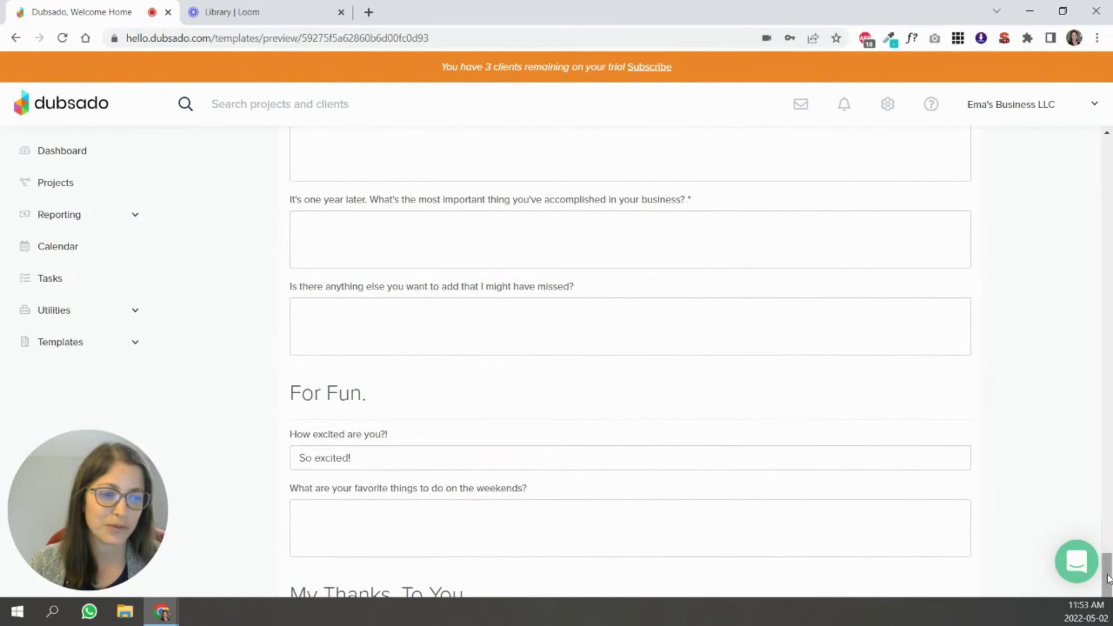
{"action": "left_click_drag", "start_coordinate": [1107, 571], "coordinate": [1107, 164]}
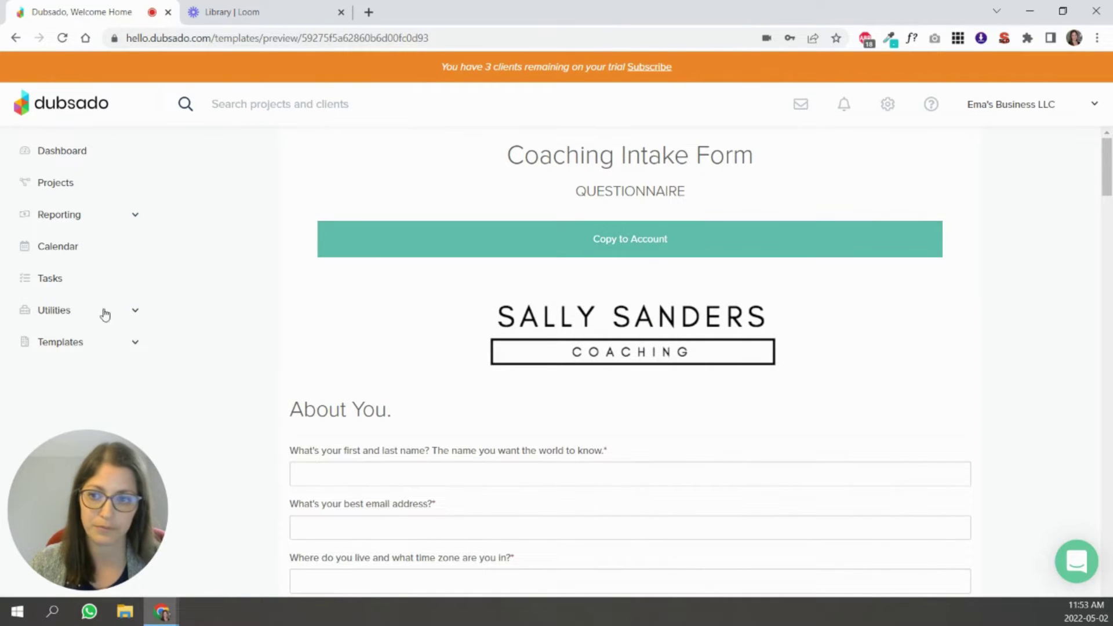
Step: Go to Templates > Forms and open 'Sample Intake Questionnaire (copy)' in the editor
{"action": "left_click", "coordinate": [80, 343]}
{"action": "left_click", "coordinate": [58, 408]}
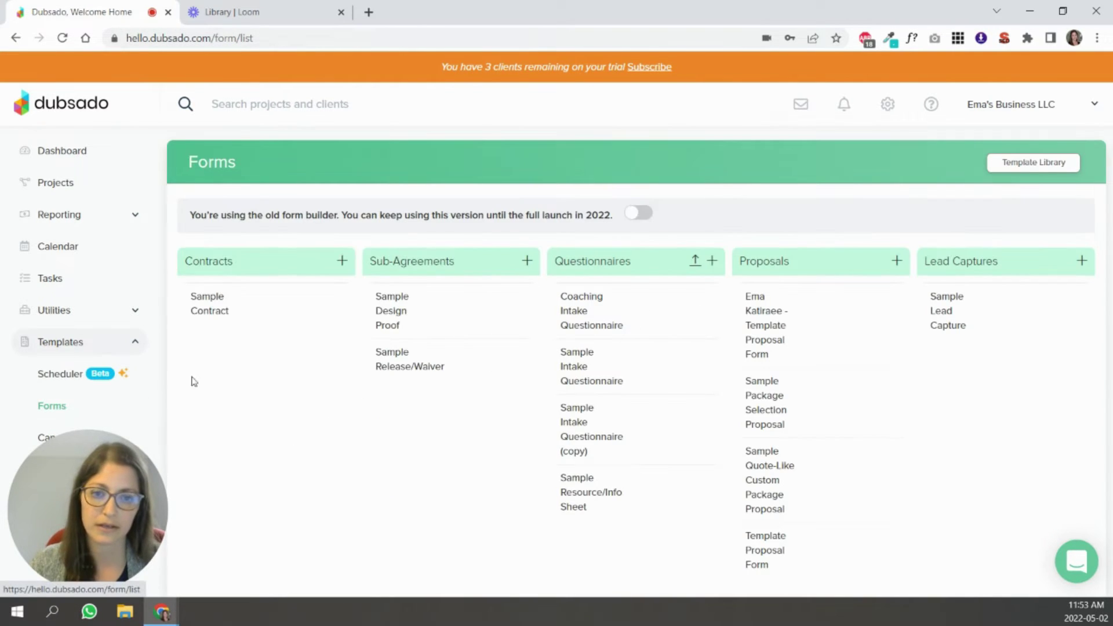
{"action": "left_click", "coordinate": [588, 447]}
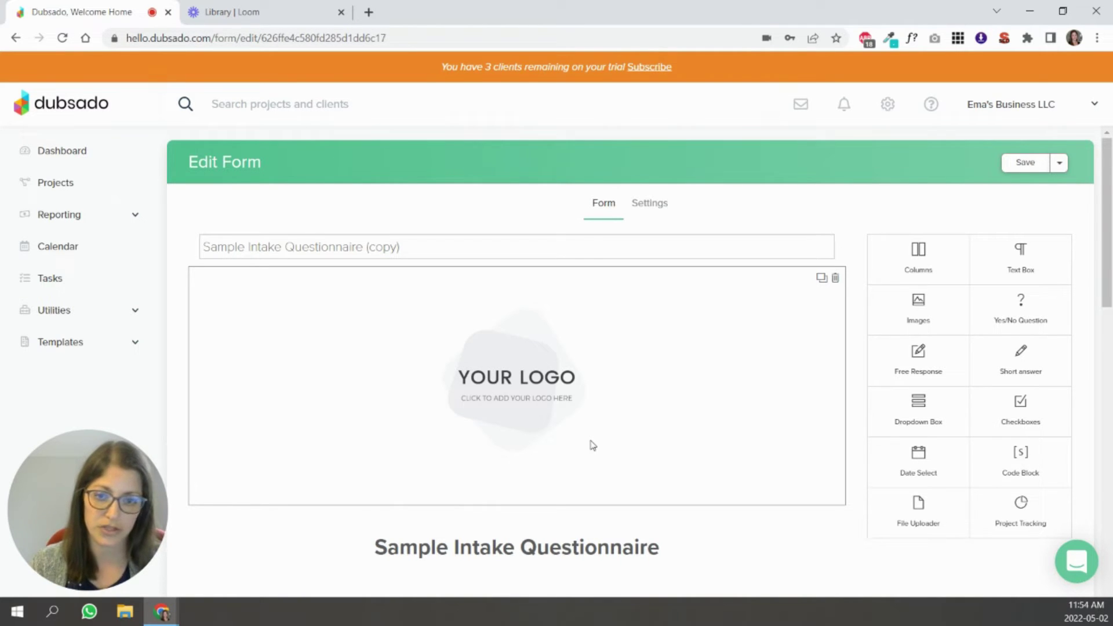
Step: Delete the Company Name field from the Your Details section
{"action": "scroll", "coordinate": [592, 445], "scroll_direction": "down", "scroll_amount": 2}
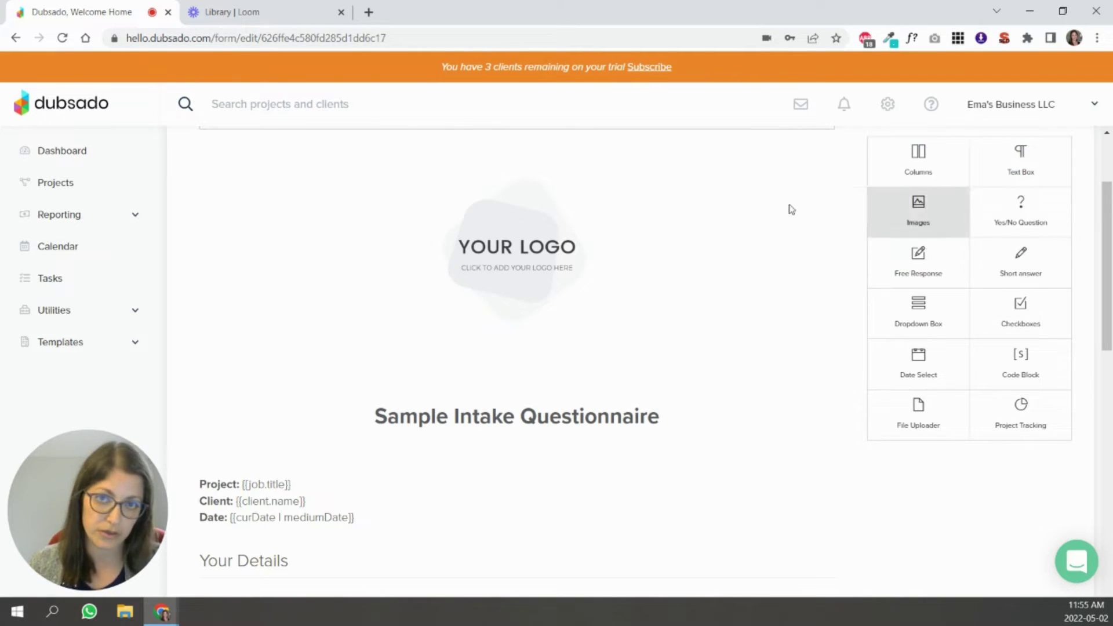
{"action": "scroll", "coordinate": [522, 327], "scroll_direction": "down", "scroll_amount": 5}
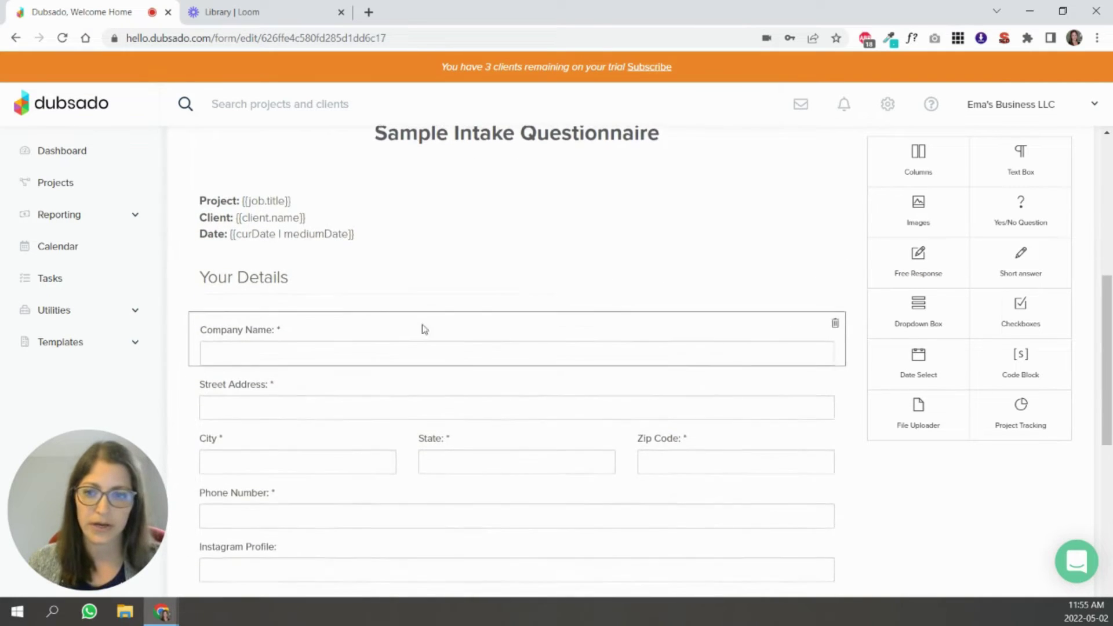
{"action": "left_click", "coordinate": [835, 322]}
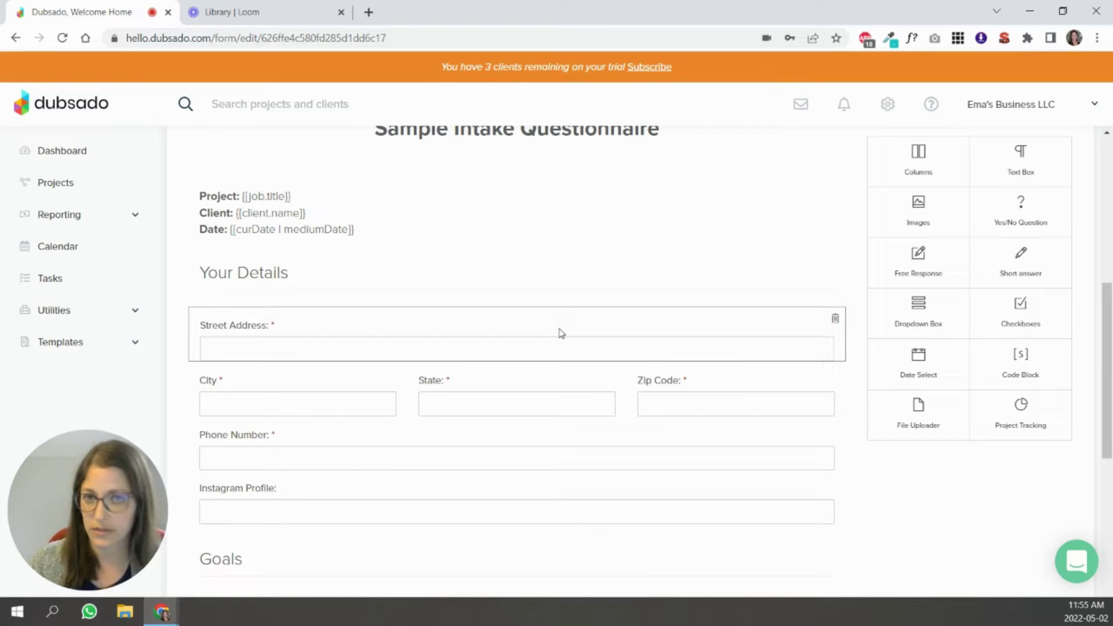
Step: In the header text, replace the Project line with a new 'Email:' line below Client
{"action": "left_click", "coordinate": [323, 210]}
{"action": "left_click", "coordinate": [322, 206]}
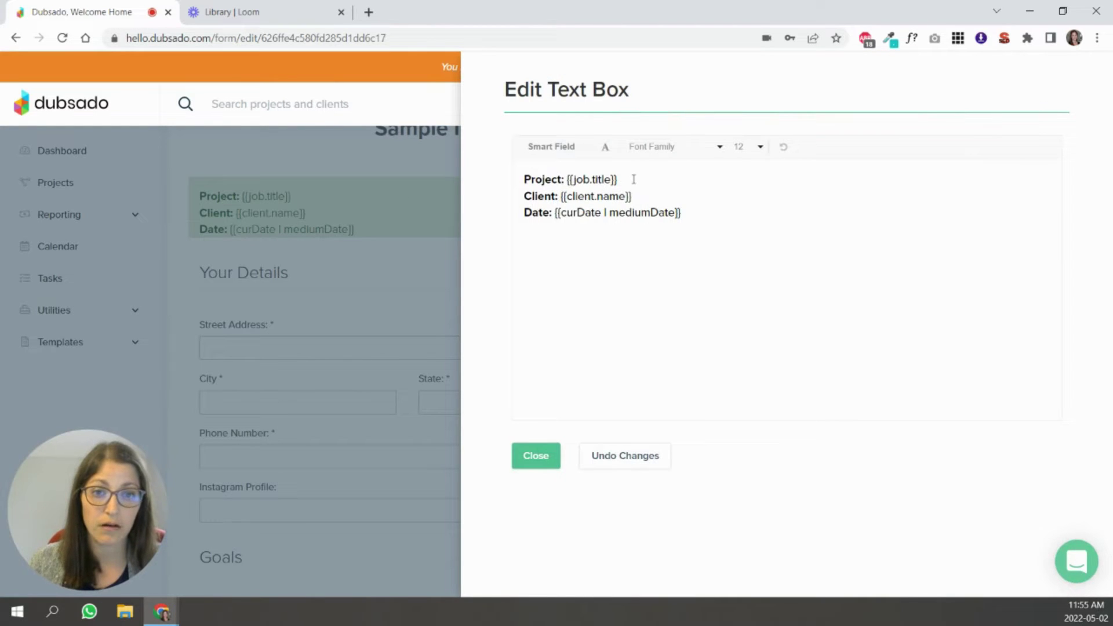
{"action": "left_click_drag", "start_coordinate": [634, 179], "coordinate": [524, 180]}
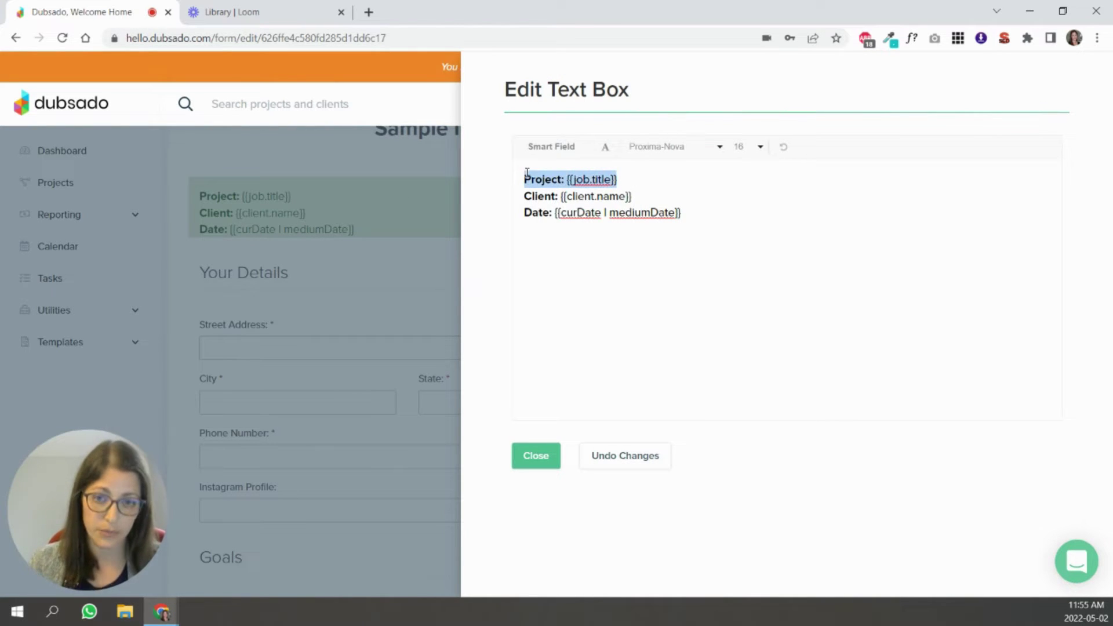
{"action": "key", "text": "BackSpace"}
{"action": "key", "text": "Delete"}
{"action": "left_click", "coordinate": [651, 179]}
{"action": "key", "text": "Return"}
{"action": "type", "text": "Email:"}
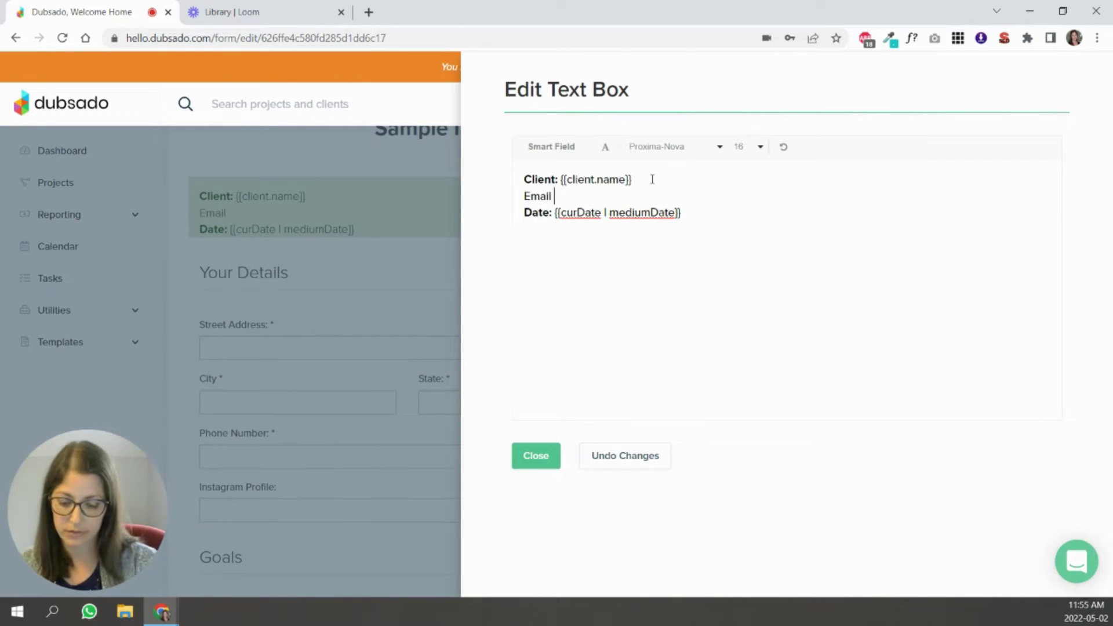
Step: Insert the Client > Email smart field after 'Email:' and make the label bold
{"action": "left_click", "coordinate": [567, 149]}
{"action": "left_click", "coordinate": [579, 173]}
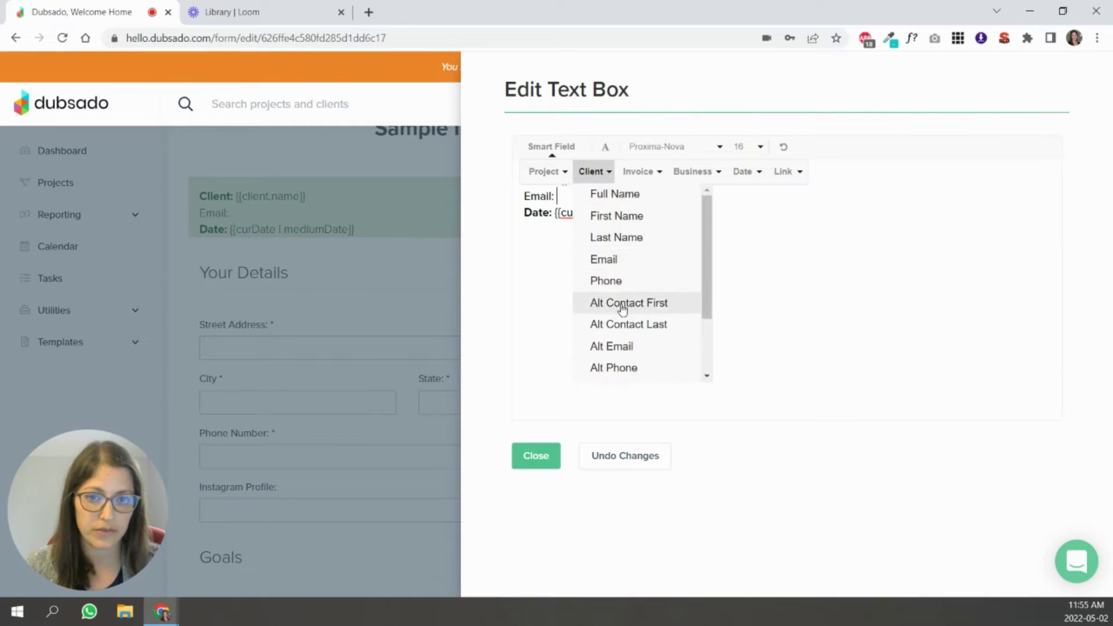
{"action": "left_click", "coordinate": [619, 261]}
{"action": "left_click_drag", "start_coordinate": [556, 197], "coordinate": [524, 197]}
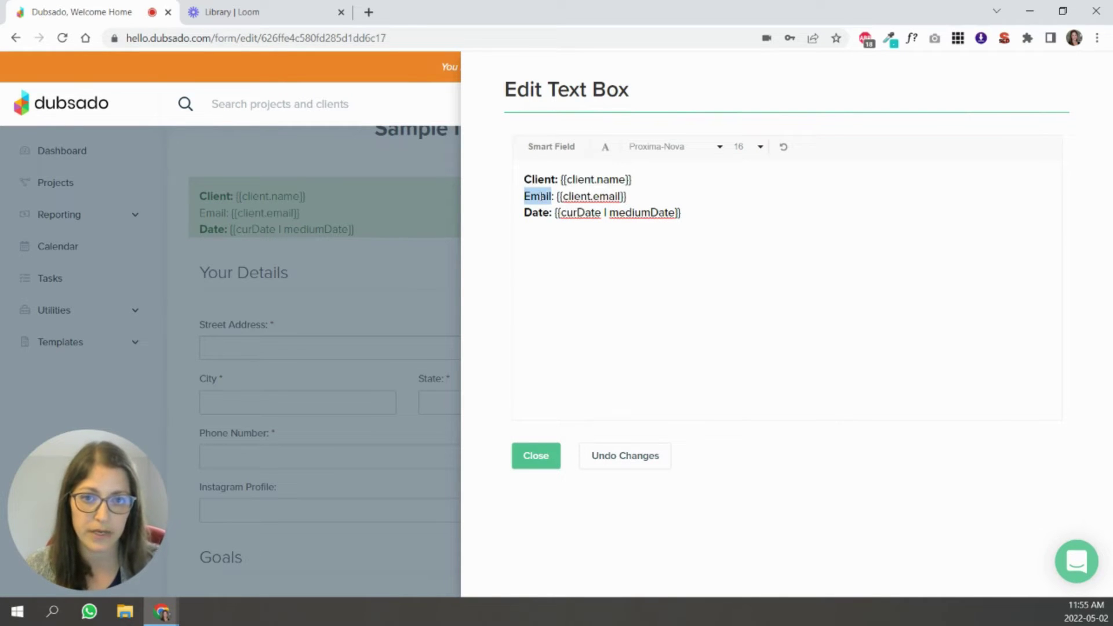
{"action": "key", "text": "ctrl+b"}
{"action": "left_click", "coordinate": [538, 458]}
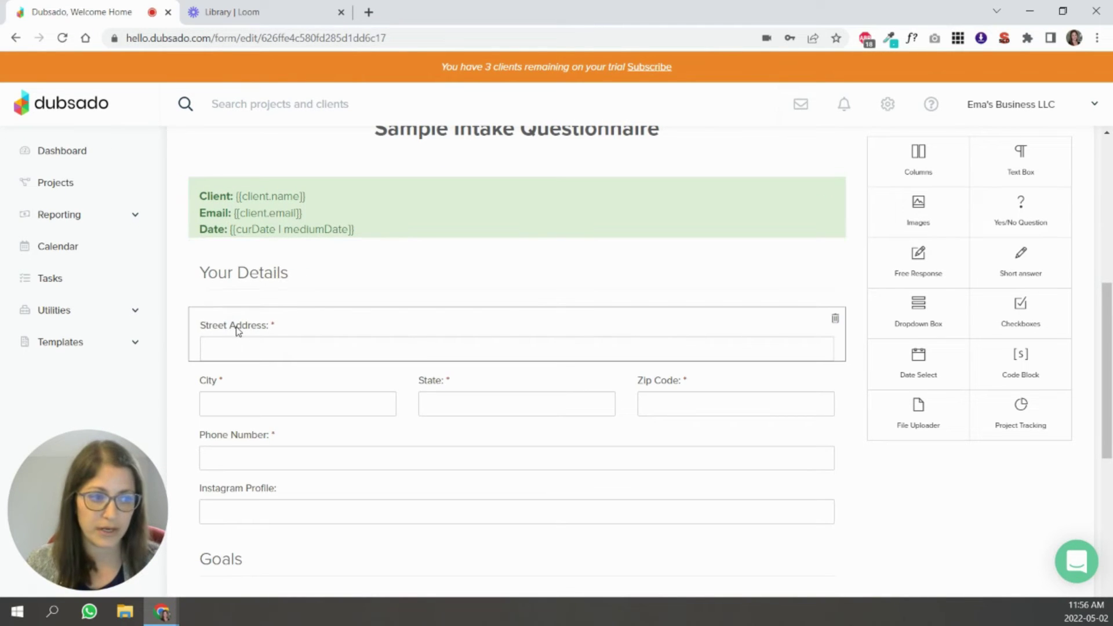
Step: Add a required 'Birthday' date question below Phone Number, with Maps to left as None
{"action": "scroll", "coordinate": [236, 331], "scroll_direction": "down", "scroll_amount": 2}
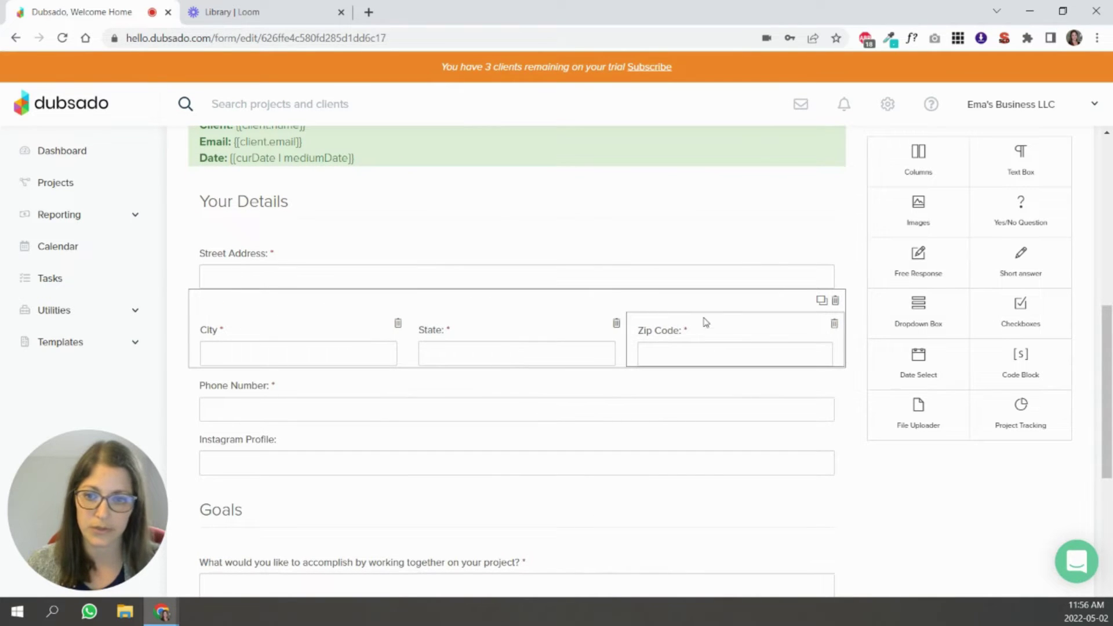
{"action": "scroll", "coordinate": [439, 350], "scroll_direction": "down", "scroll_amount": 1}
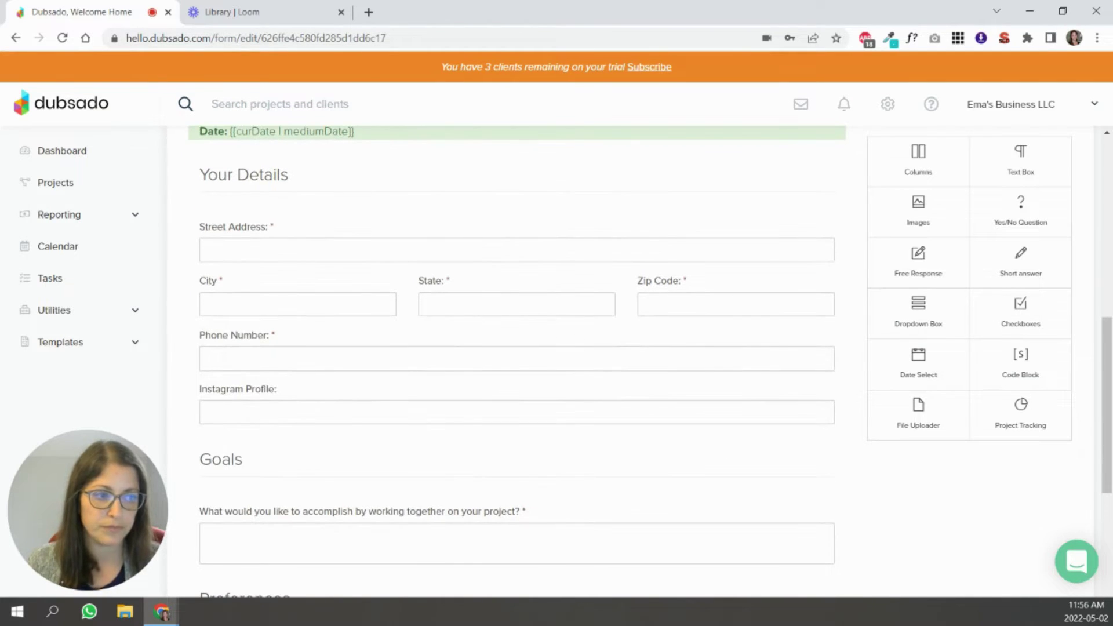
{"action": "scroll", "coordinate": [323, 354], "scroll_direction": "up", "scroll_amount": 1}
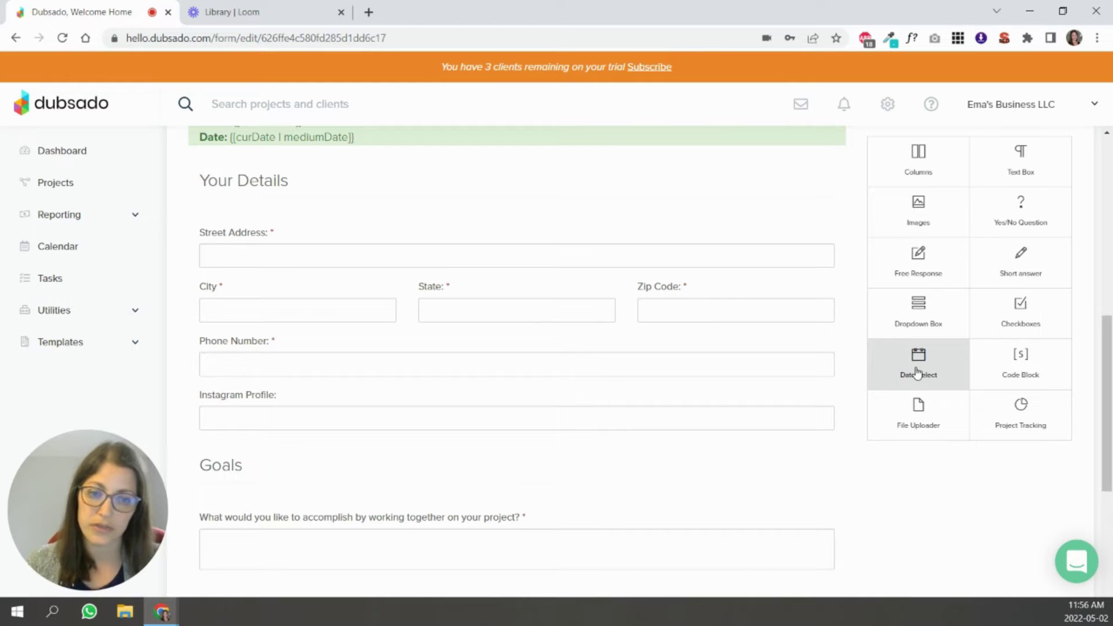
{"action": "left_click_drag", "start_coordinate": [917, 372], "coordinate": [306, 398]}
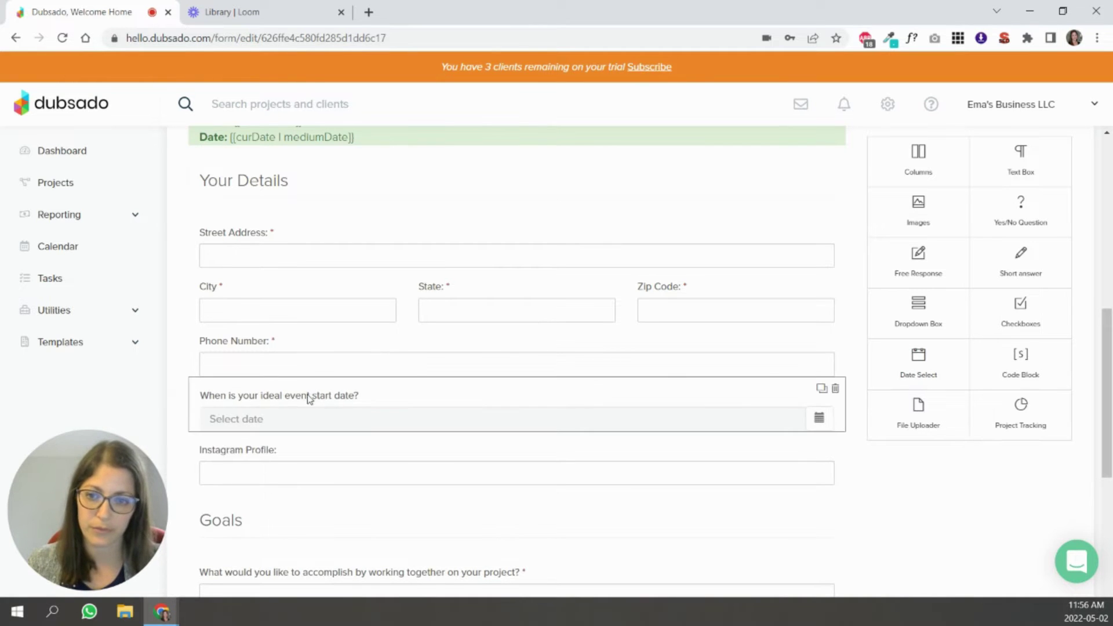
{"action": "left_click", "coordinate": [243, 400]}
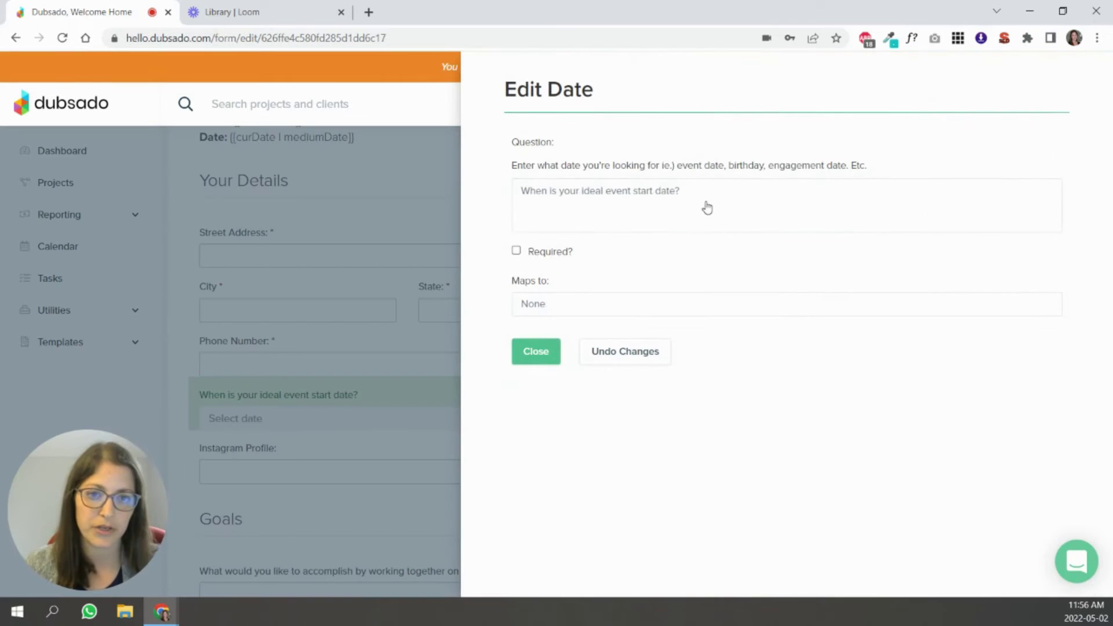
{"action": "type", "text": "Birthday"}
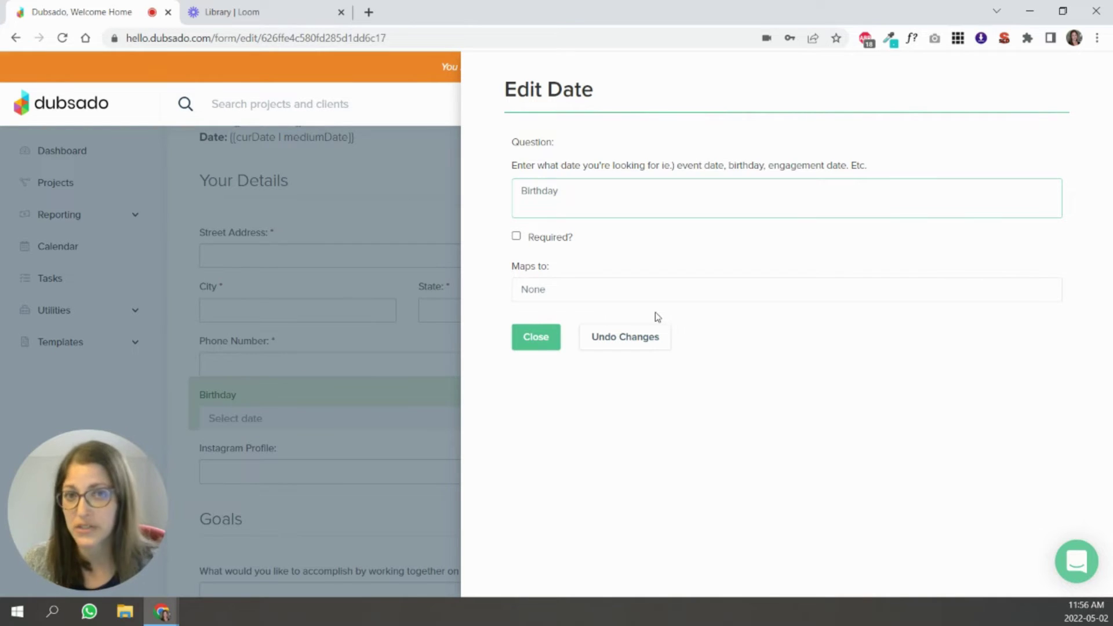
{"action": "left_click", "coordinate": [516, 238]}
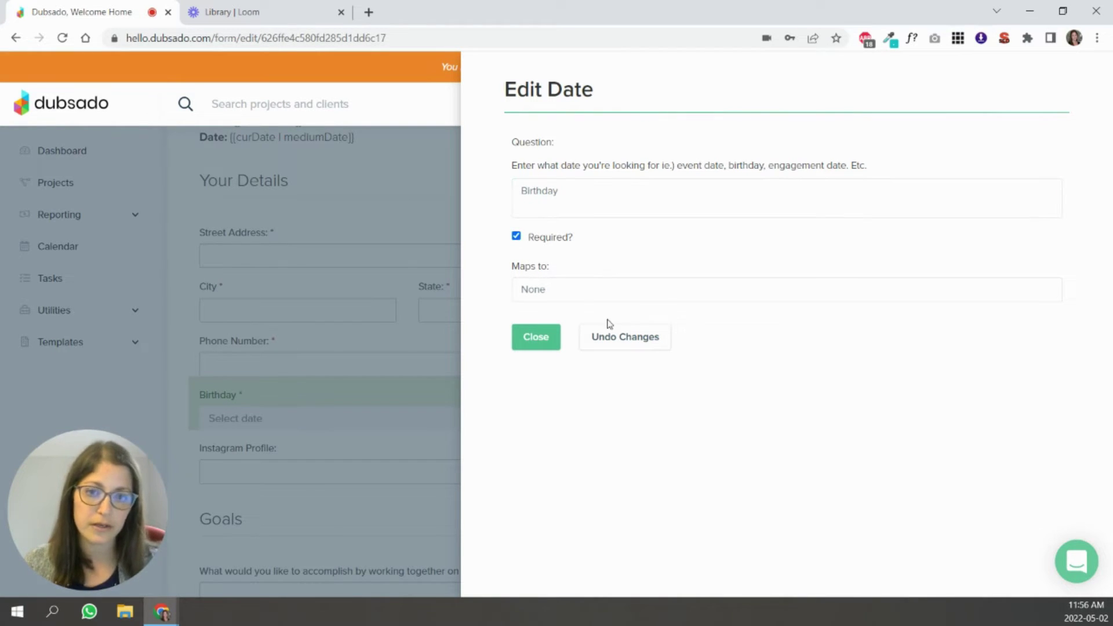
{"action": "left_click", "coordinate": [615, 298]}
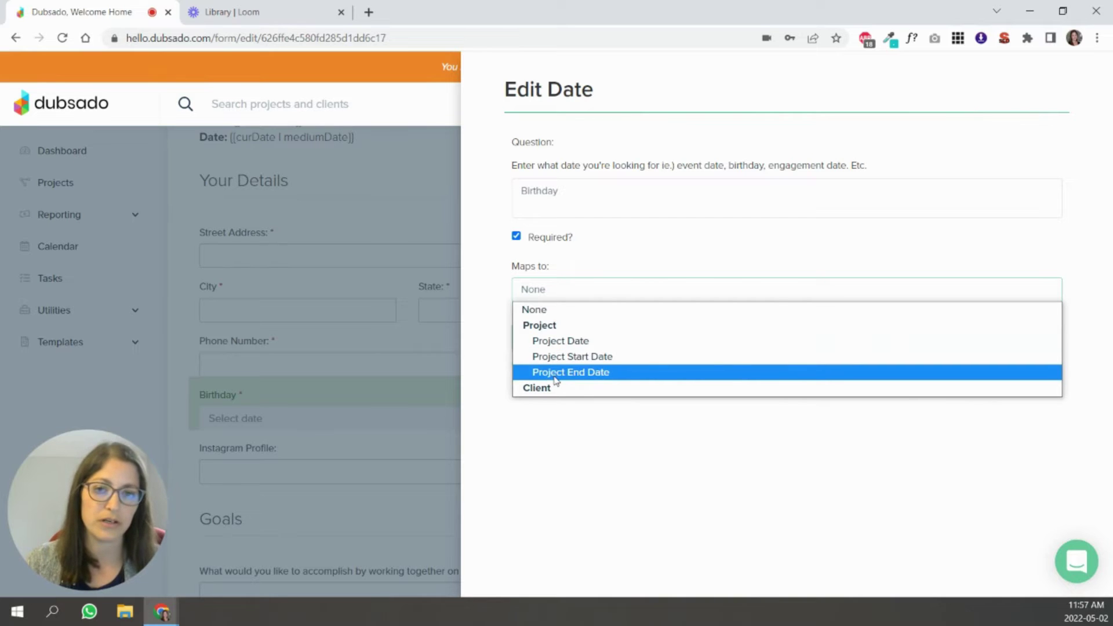
{"action": "left_click", "coordinate": [611, 299]}
{"action": "left_click", "coordinate": [539, 343]}
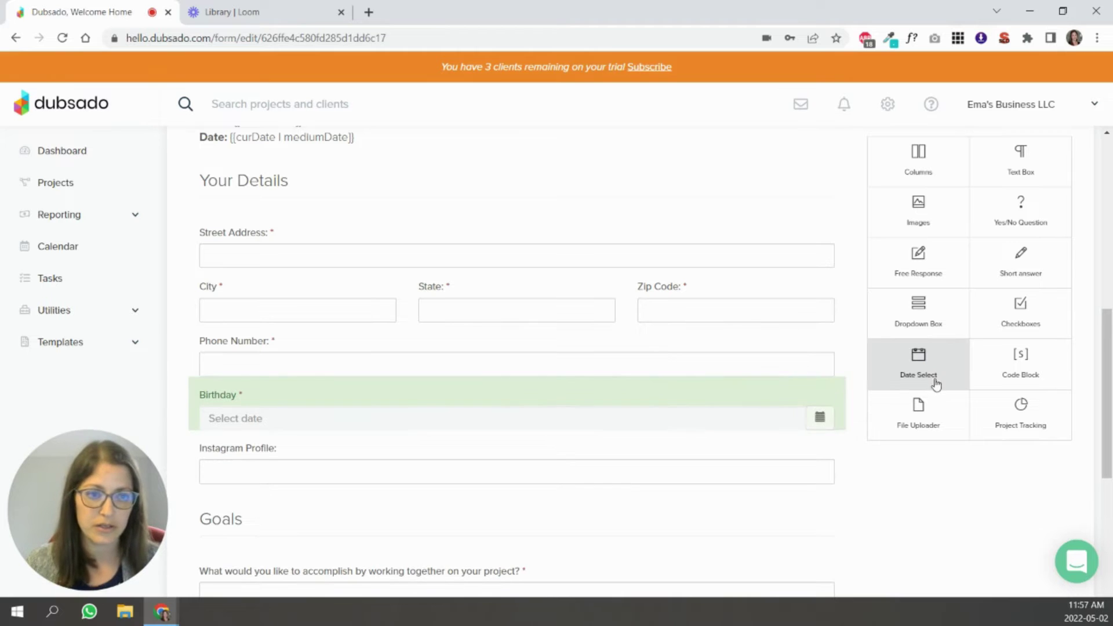
Step: Add a vertically formatted checkbox question 'What is your preferred method of communication?' below Instagram Profile
{"action": "left_click_drag", "start_coordinate": [1017, 318], "coordinate": [342, 510]}
{"action": "left_click", "coordinate": [405, 507]}
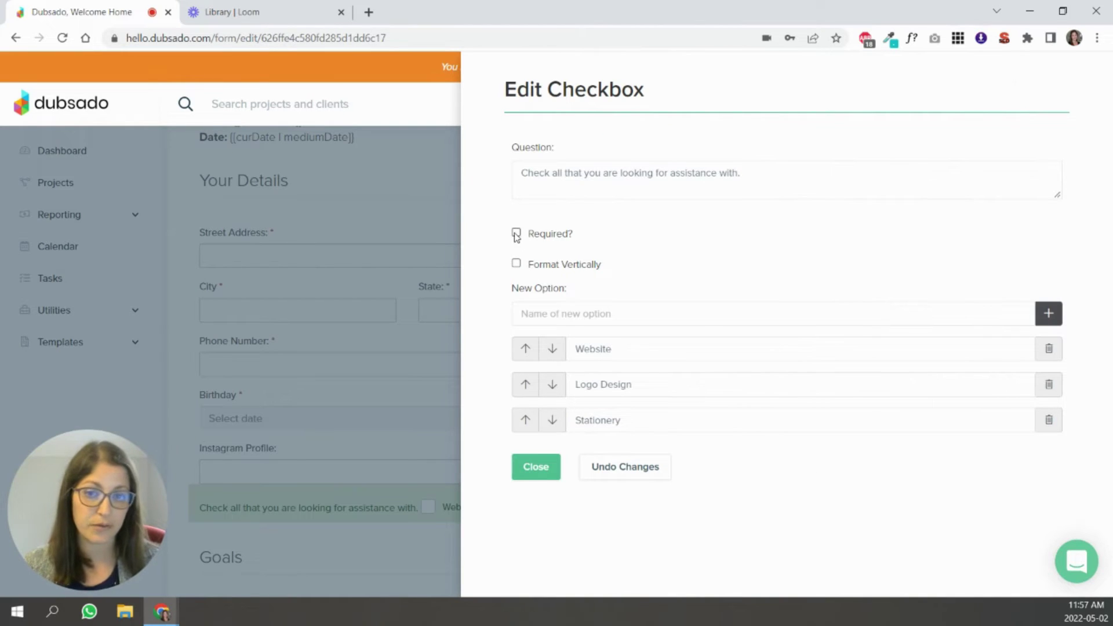
{"action": "left_click", "coordinate": [517, 264]}
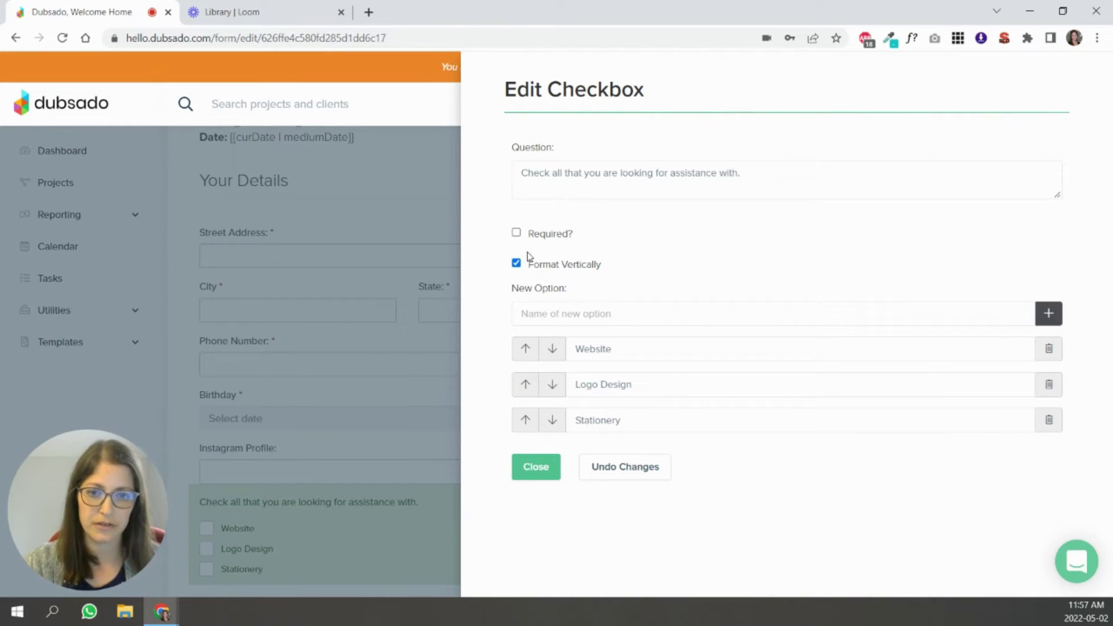
{"action": "left_click", "coordinate": [517, 263]}
{"action": "left_click", "coordinate": [516, 264]}
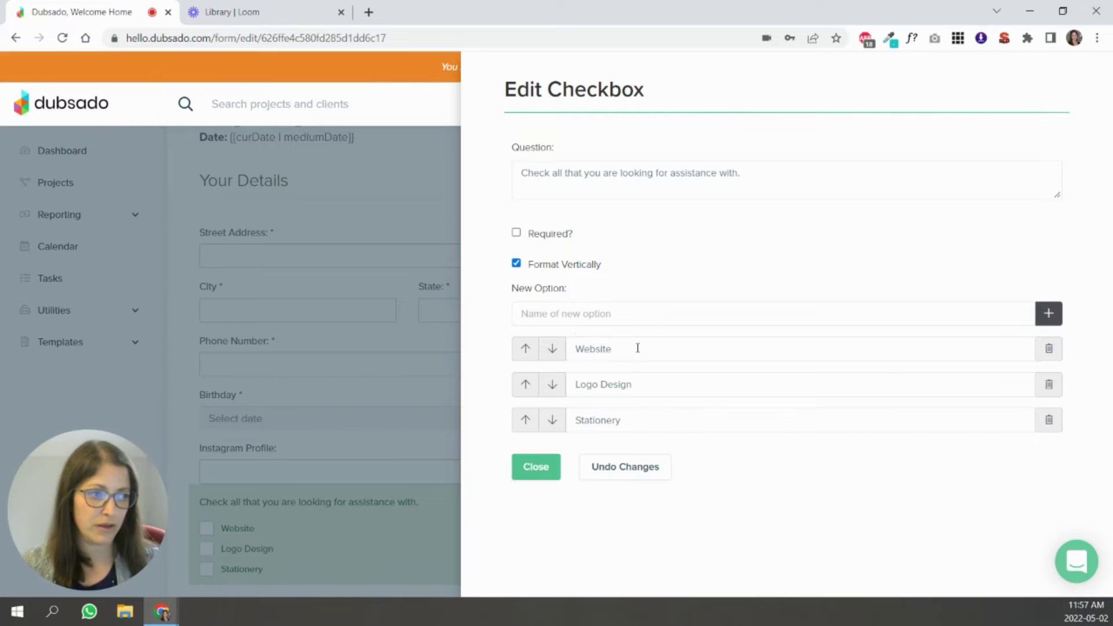
{"action": "left_click_drag", "start_coordinate": [638, 348], "coordinate": [560, 349]}
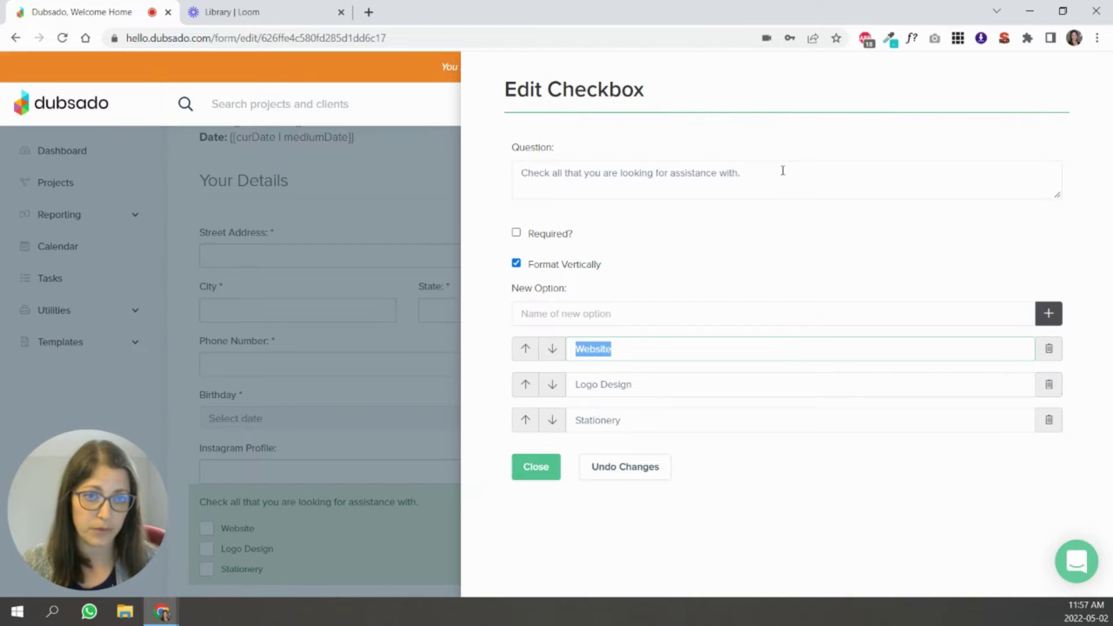
{"action": "left_click_drag", "start_coordinate": [783, 172], "coordinate": [416, 168]}
{"action": "type", "text": "What is your preferred method of communication?"}
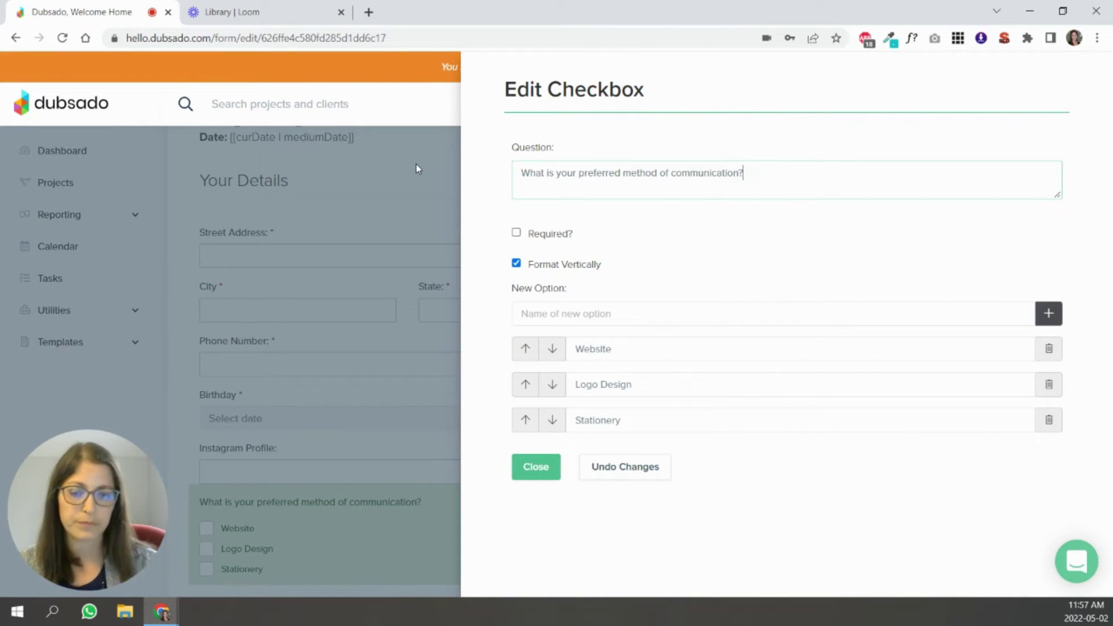
Step: Set the checkbox options to Email, Voxer, Text, Phone and Other
{"action": "left_click_drag", "start_coordinate": [620, 349], "coordinate": [470, 350]}
{"action": "type", "text": "Email"}
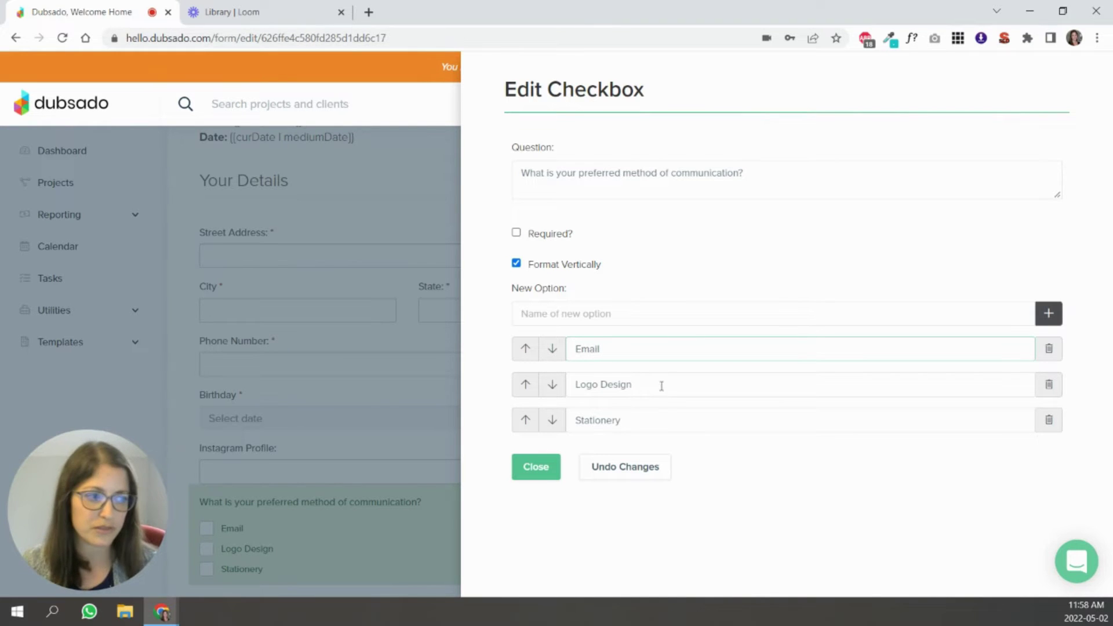
{"action": "left_click_drag", "start_coordinate": [663, 385], "coordinate": [355, 369]}
{"action": "type", "text": "Voxer"}
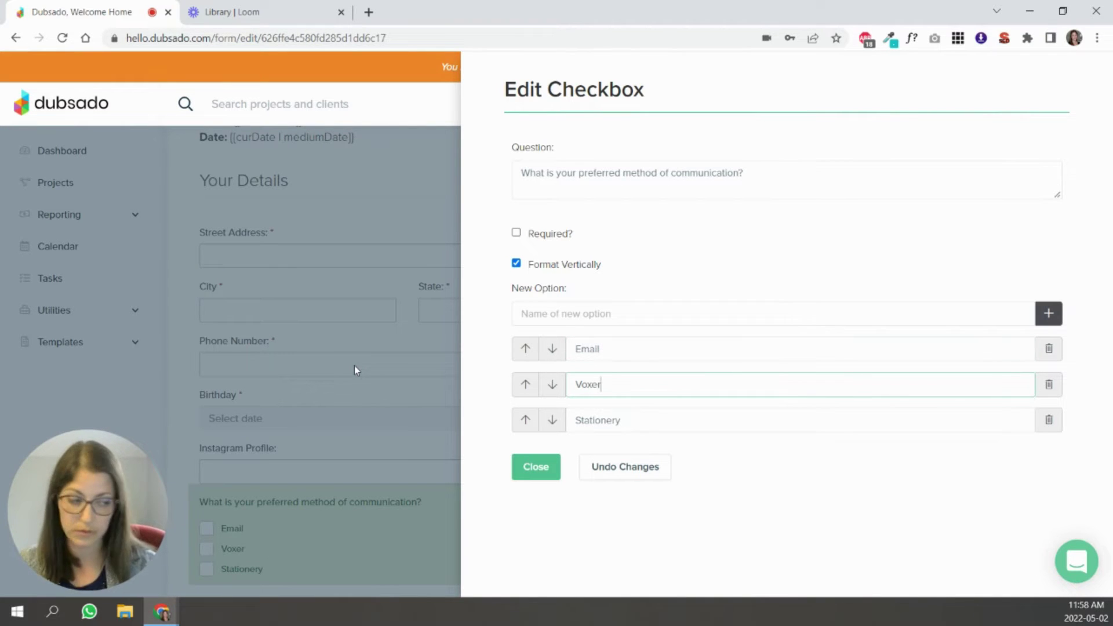
{"action": "left_click_drag", "start_coordinate": [637, 422], "coordinate": [484, 408]}
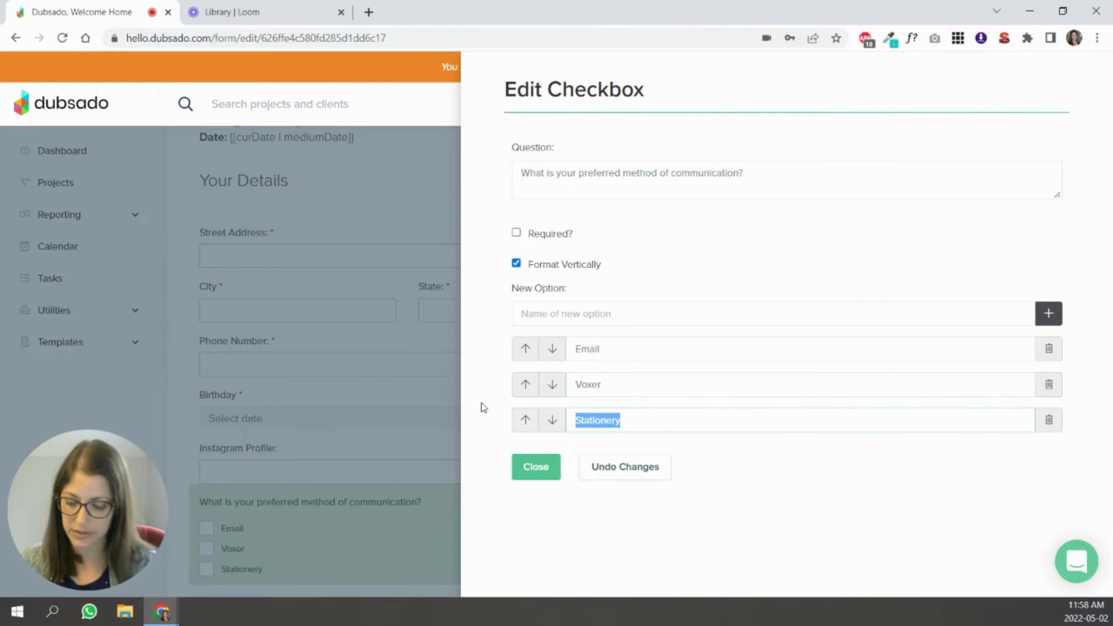
{"action": "type", "text": "Text"}
{"action": "left_click", "coordinate": [690, 313]}
{"action": "type", "text": "Phone"}
{"action": "key", "text": "Return"}
{"action": "type", "text": "Other"}
{"action": "key", "text": "Return"}
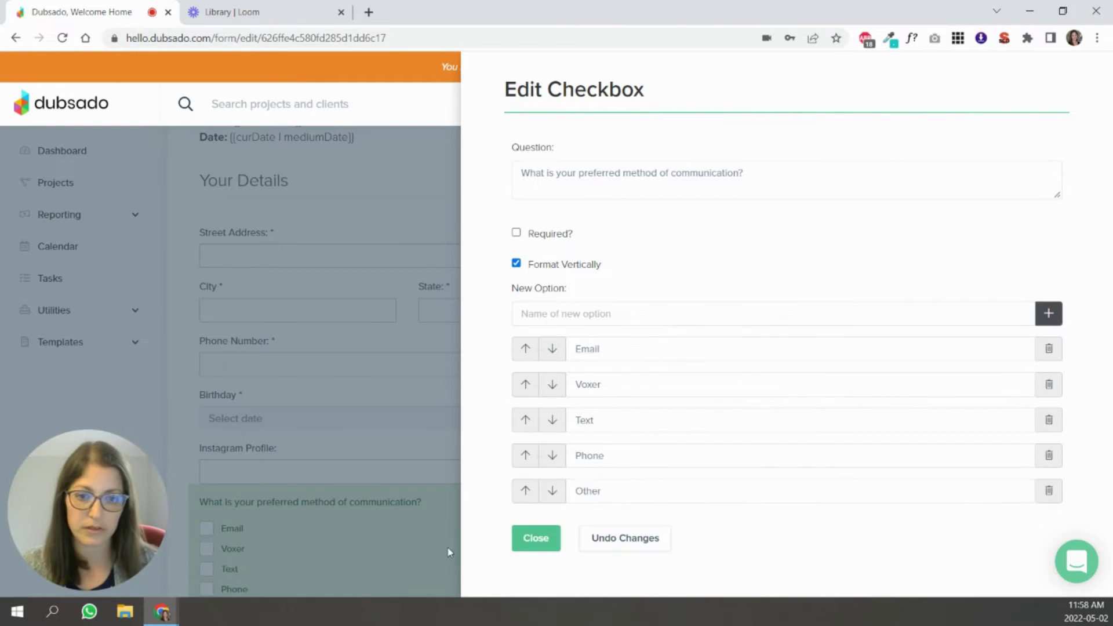
{"action": "left_click", "coordinate": [535, 538]}
Step: Add a two-column block below City, State, Zip with its title hidden
{"action": "scroll", "coordinate": [661, 489], "scroll_direction": "down", "scroll_amount": 1}
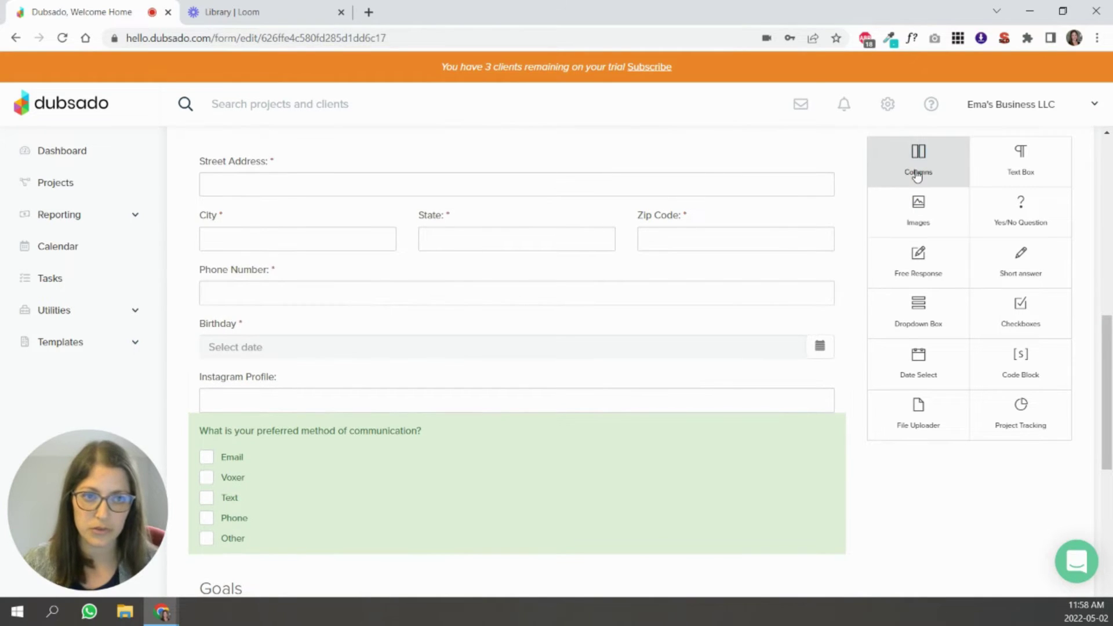
{"action": "left_click_drag", "start_coordinate": [917, 175], "coordinate": [576, 283]}
{"action": "left_click", "coordinate": [611, 342]}
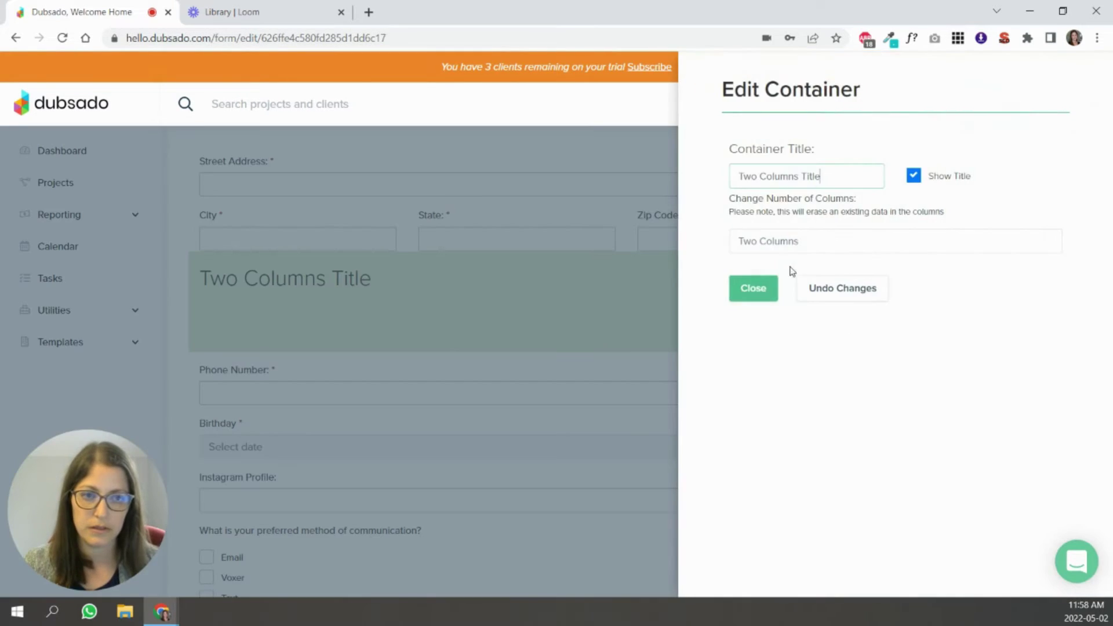
{"action": "left_click", "coordinate": [913, 177]}
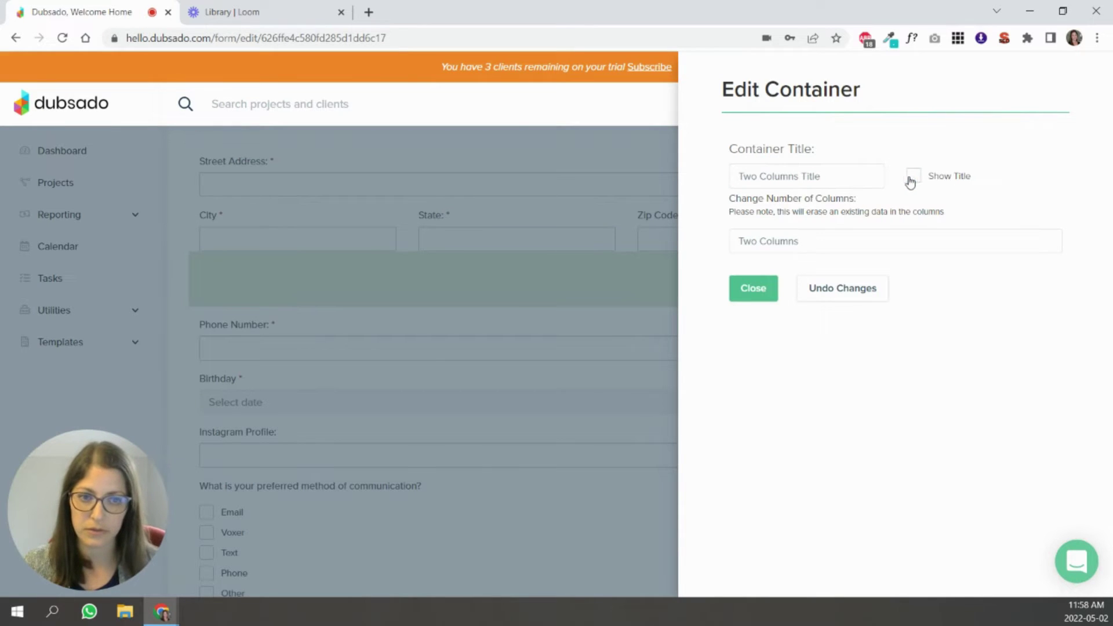
{"action": "left_click", "coordinate": [762, 248]}
{"action": "left_click", "coordinate": [755, 311]}
{"action": "left_click", "coordinate": [661, 327]}
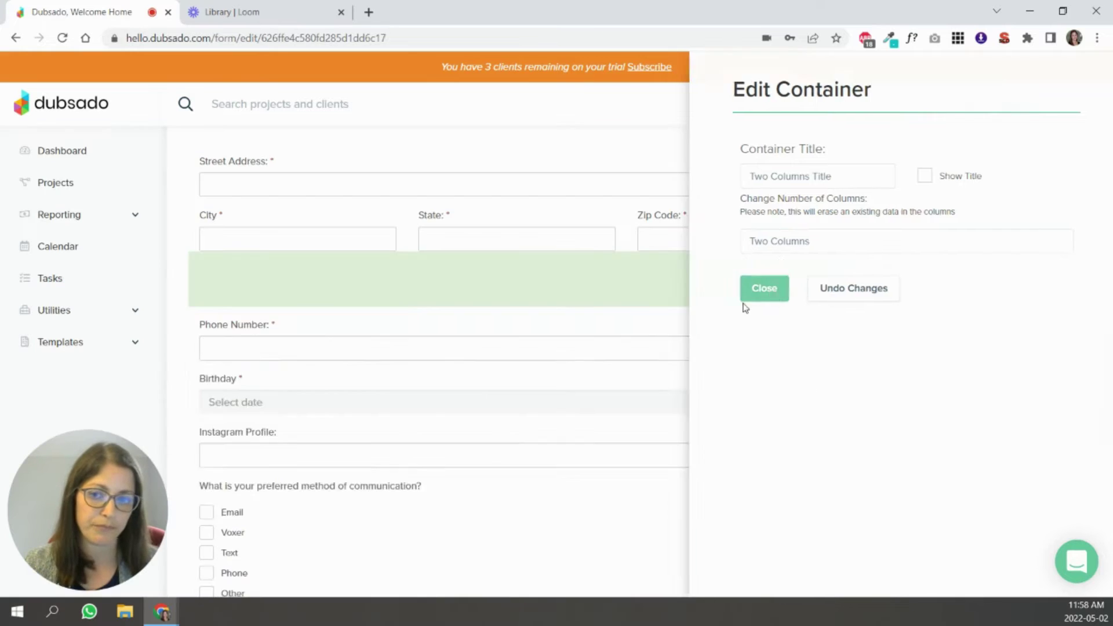
Step: Place Phone Number, Birthday and Instagram Profile in the left column and the checkboxes right
{"action": "left_click_drag", "start_coordinate": [273, 330], "coordinate": [253, 454]}
{"action": "left_click_drag", "start_coordinate": [246, 388], "coordinate": [260, 518]}
{"action": "left_click_drag", "start_coordinate": [260, 431], "coordinate": [635, 275]}
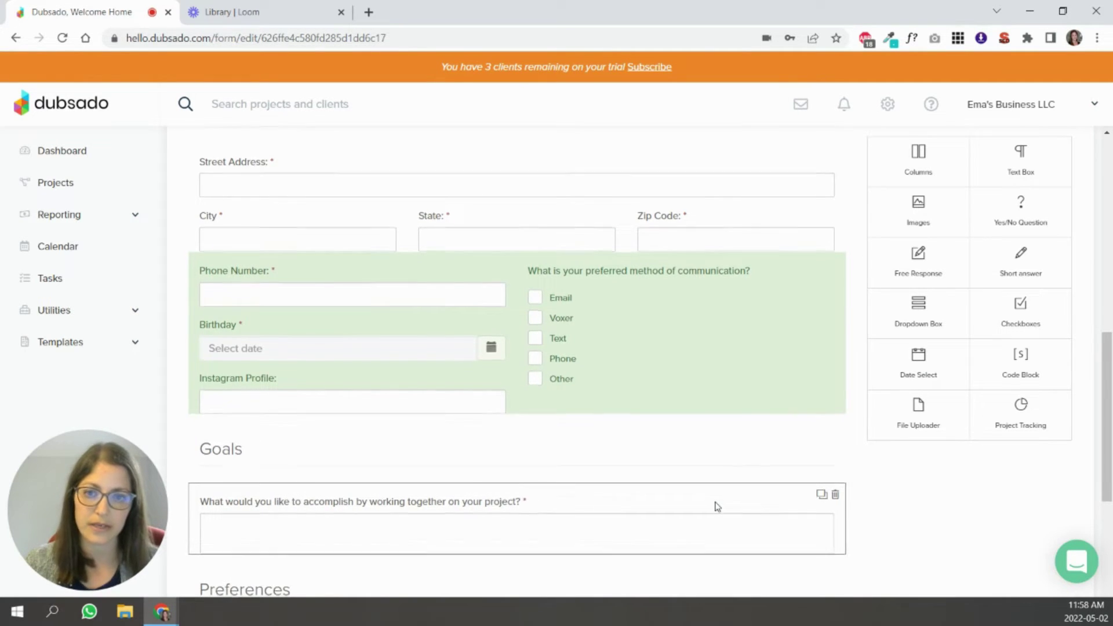
Step: Add a Dropdown Box question at the top of the Goals section, above the project-accomplishment question
{"action": "scroll", "coordinate": [718, 506], "scroll_direction": "up", "scroll_amount": 2}
{"action": "scroll", "coordinate": [717, 506], "scroll_direction": "down", "scroll_amount": 2}
{"action": "scroll", "coordinate": [717, 506], "scroll_direction": "down", "scroll_amount": 2}
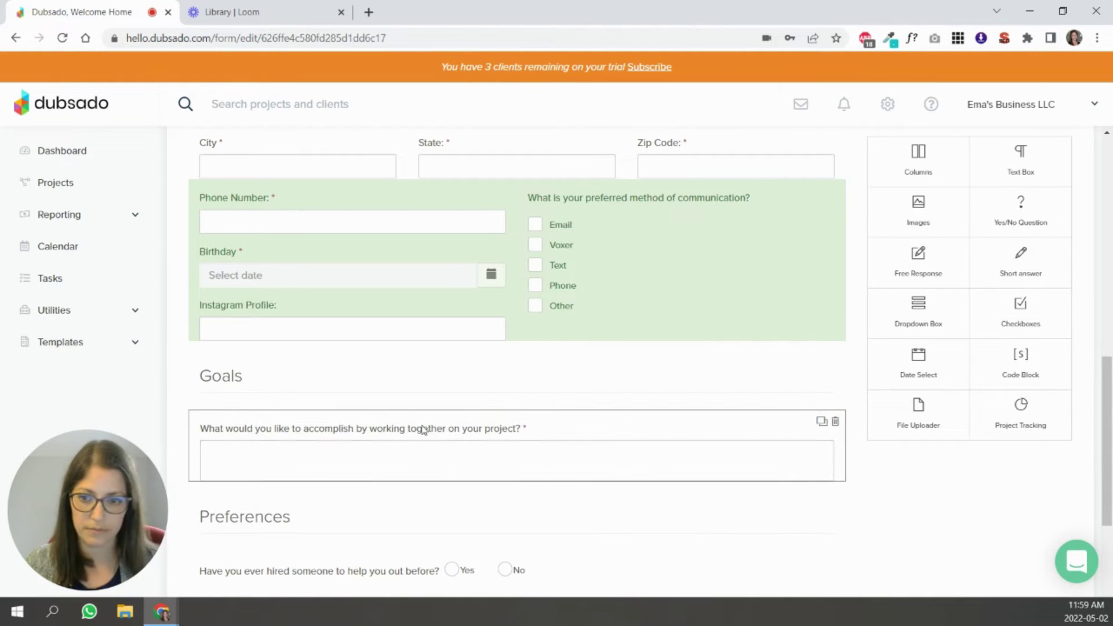
{"action": "scroll", "coordinate": [348, 441], "scroll_direction": "down", "scroll_amount": 3}
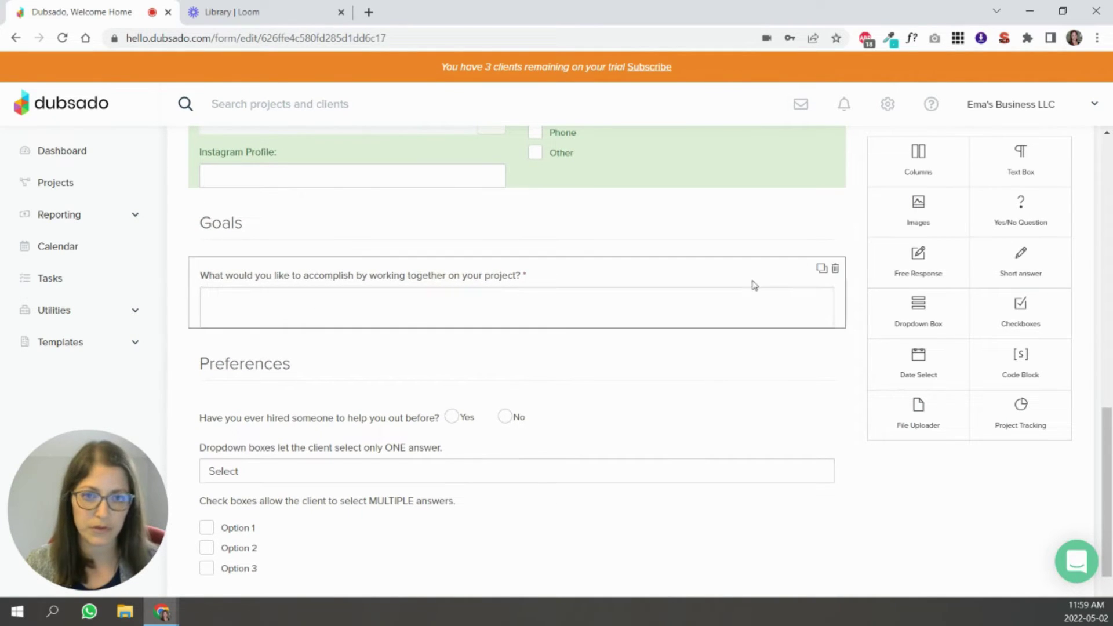
{"action": "left_click_drag", "start_coordinate": [937, 323], "coordinate": [361, 295]}
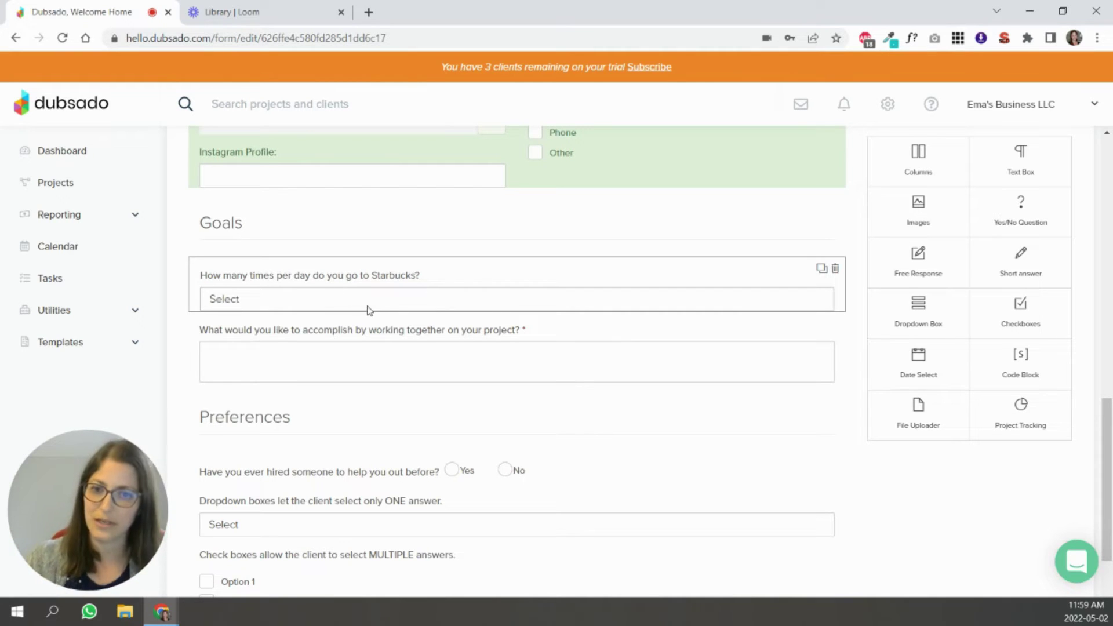
Step: Reword the first Goals dropdown to 'On a scale of 1 to 10, how happy are you with your life right now?' and make it required
{"action": "left_click", "coordinate": [398, 282]}
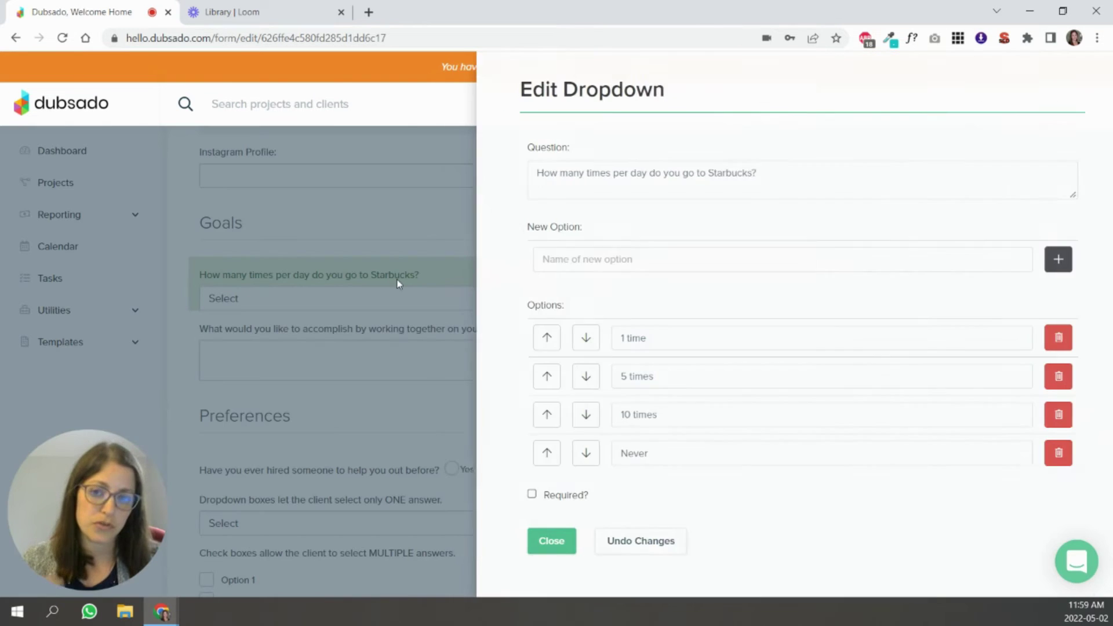
{"action": "triple_click", "coordinate": [771, 177]}
{"action": "type", "text": "On a s"}
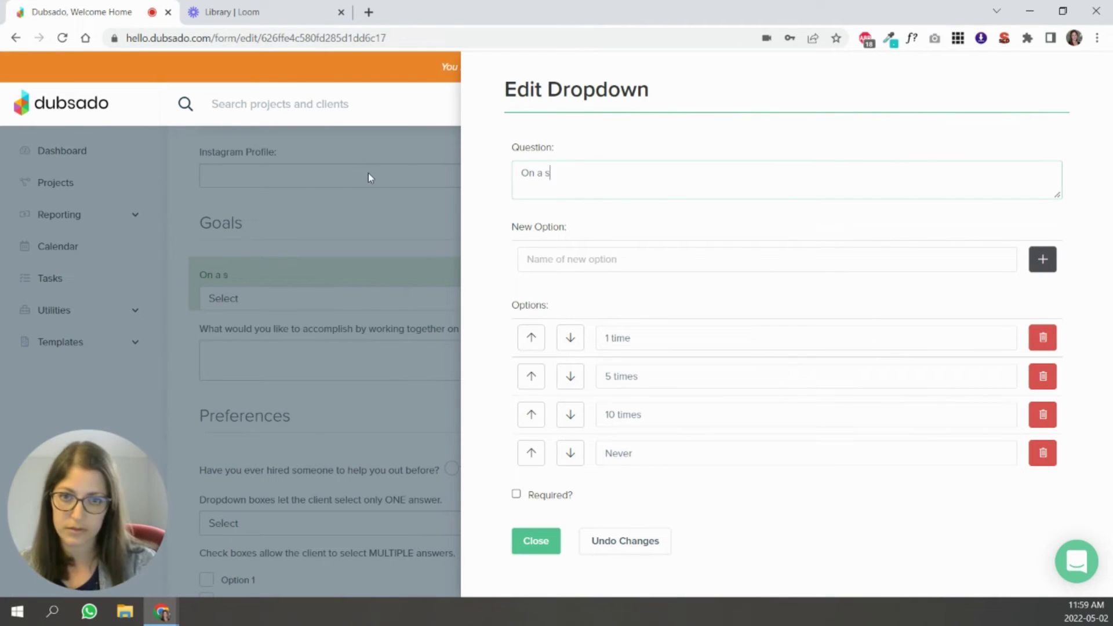
{"action": "type", "text": "cale of 1 to 10, how happy are you with your life right now? (1 = not happy at all, 10 = very happy)"}
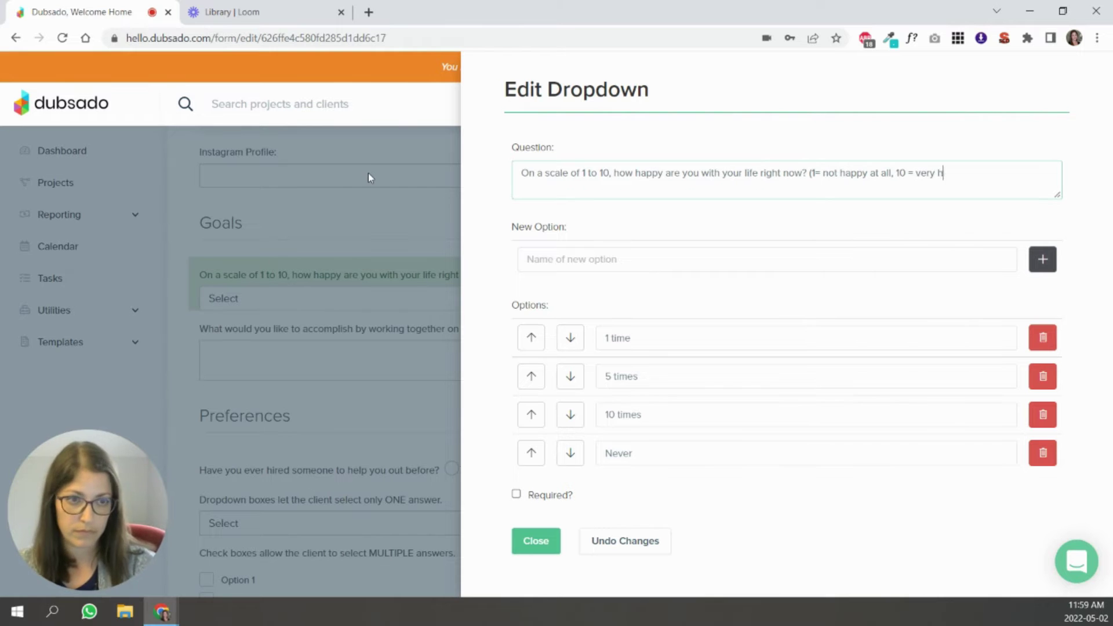
{"action": "left_click", "coordinate": [516, 493]}
Step: Replace the dropdown's old frequency options with numbered choices, adding new options up to 7
{"action": "left_click_drag", "start_coordinate": [659, 335], "coordinate": [559, 323]}
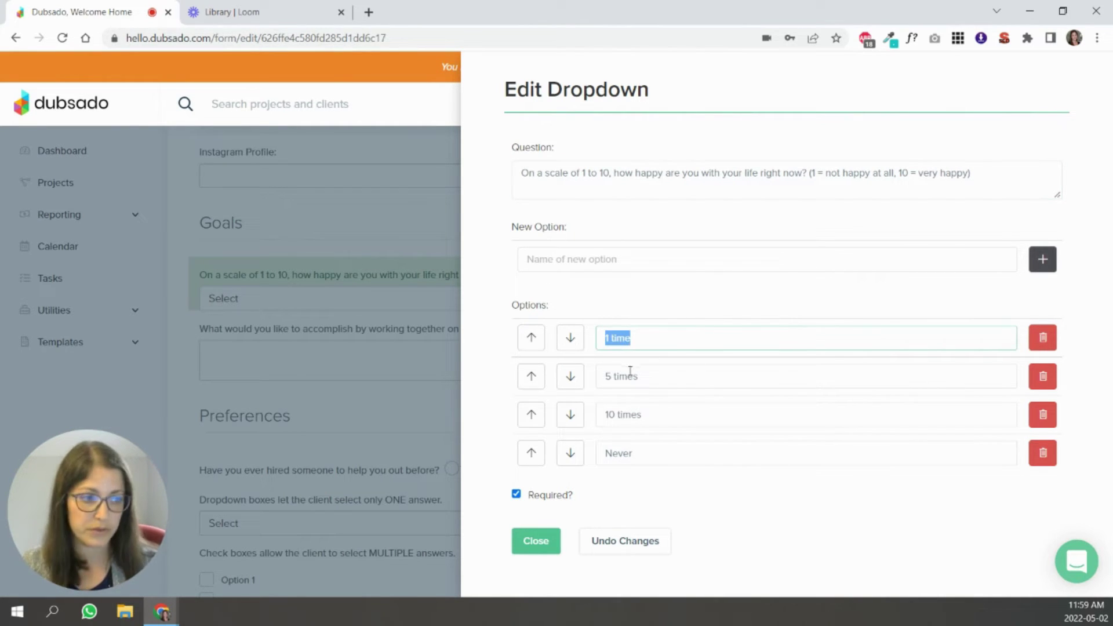
{"action": "type", "text": "1"}
{"action": "left_click_drag", "start_coordinate": [643, 373], "coordinate": [559, 366]}
{"action": "type", "text": "2"}
{"action": "left_click_drag", "start_coordinate": [684, 406], "coordinate": [520, 442]}
{"action": "type", "text": "34"}
{"action": "left_click", "coordinate": [634, 276]}
{"action": "type", "text": "5"}
{"action": "key", "text": "Return"}
{"action": "type", "text": "6"}
{"action": "key", "text": "Return"}
{"action": "type", "text": "7"}
{"action": "key", "text": "Return"}
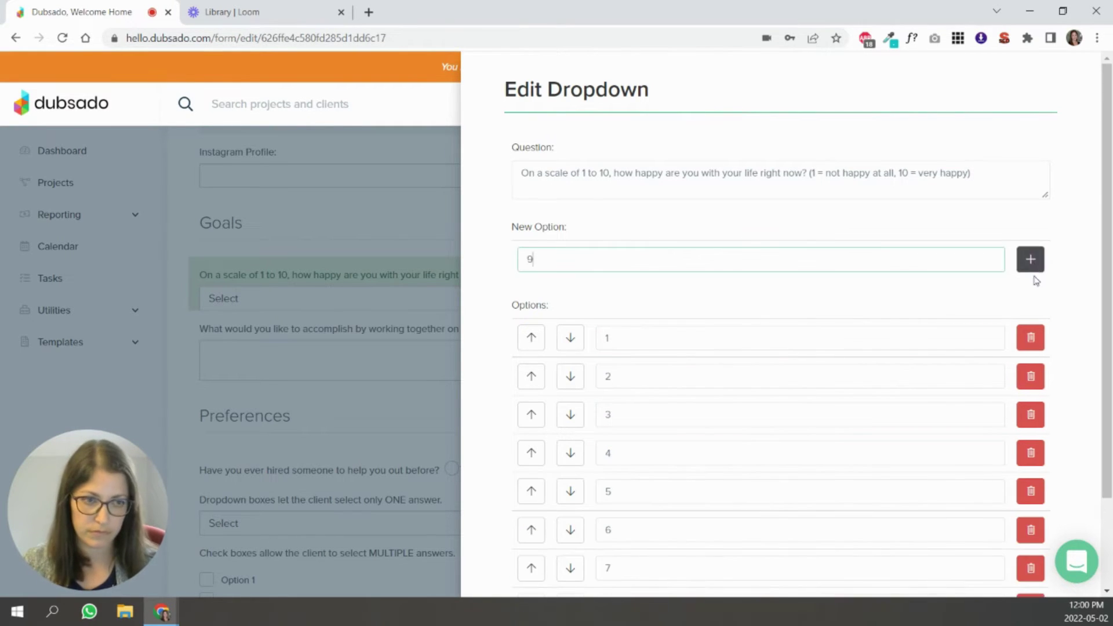
{"action": "scroll", "coordinate": [879, 265], "scroll_direction": "down", "scroll_amount": 3}
{"action": "left_click", "coordinate": [534, 585]}
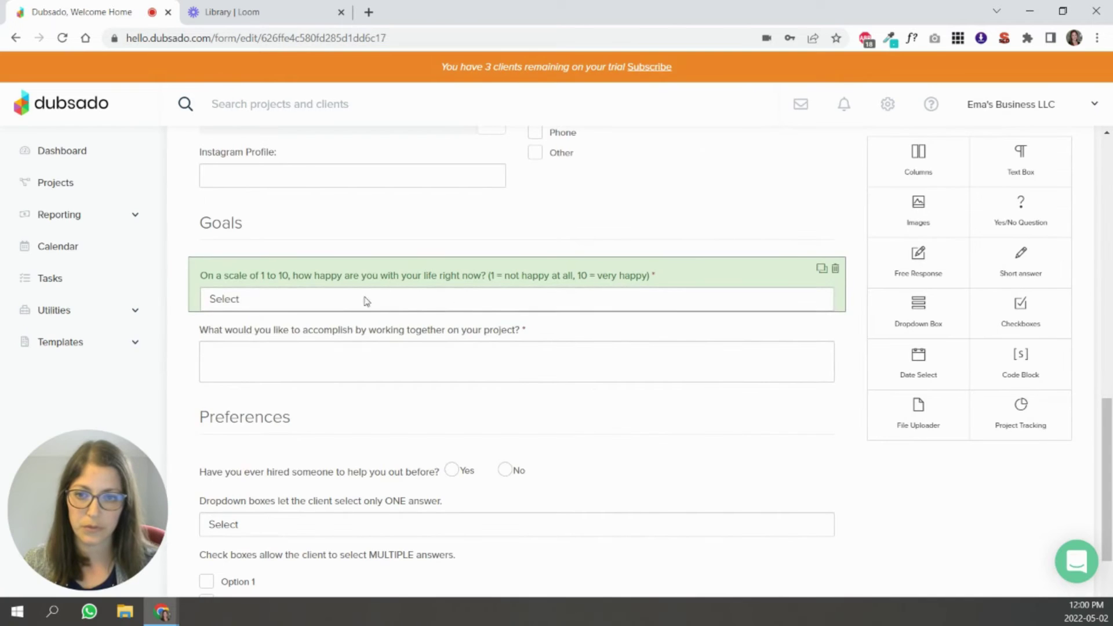
Step: Reopen the happiness rating question to review its settings
{"action": "left_click", "coordinate": [341, 300]}
{"action": "scroll", "coordinate": [519, 528], "scroll_direction": "down", "scroll_amount": 5}
{"action": "left_click", "coordinate": [534, 586]}
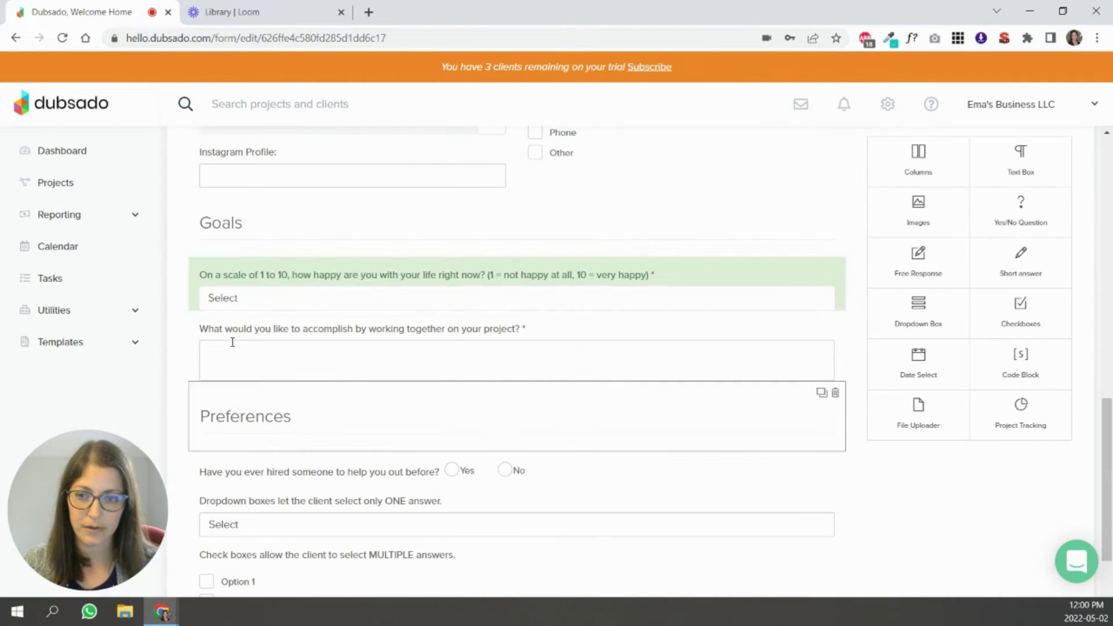
{"action": "left_click", "coordinate": [235, 311]}
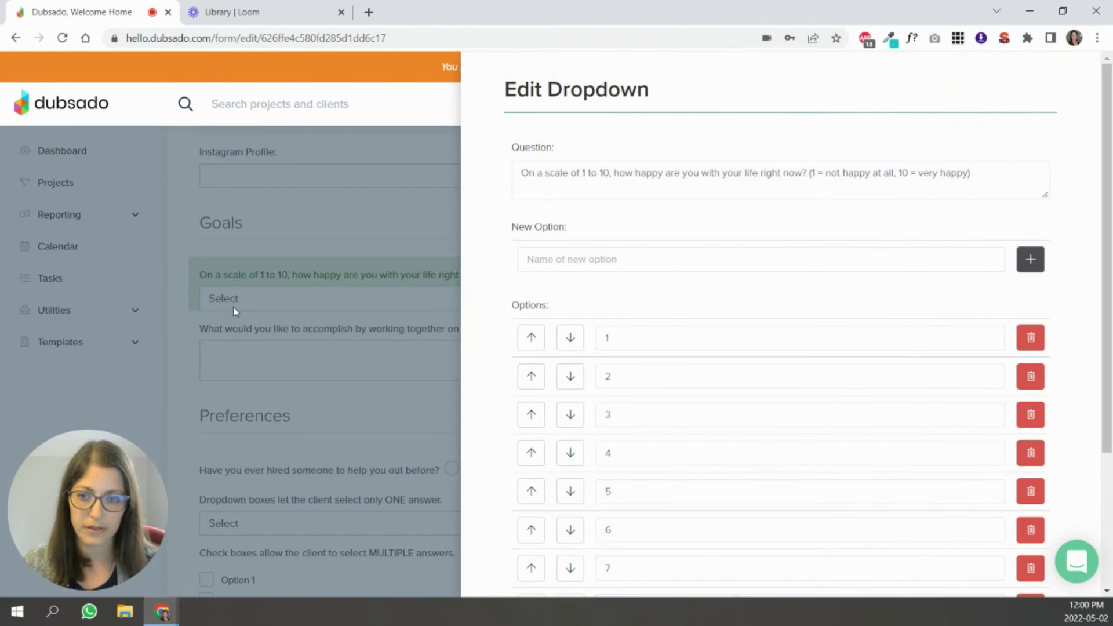
{"action": "scroll", "coordinate": [641, 529], "scroll_direction": "down", "scroll_amount": 5}
Step: Change the free-response Goals question to read 'What goals do you want to achieve in the next three months?'
{"action": "left_click", "coordinate": [545, 586]}
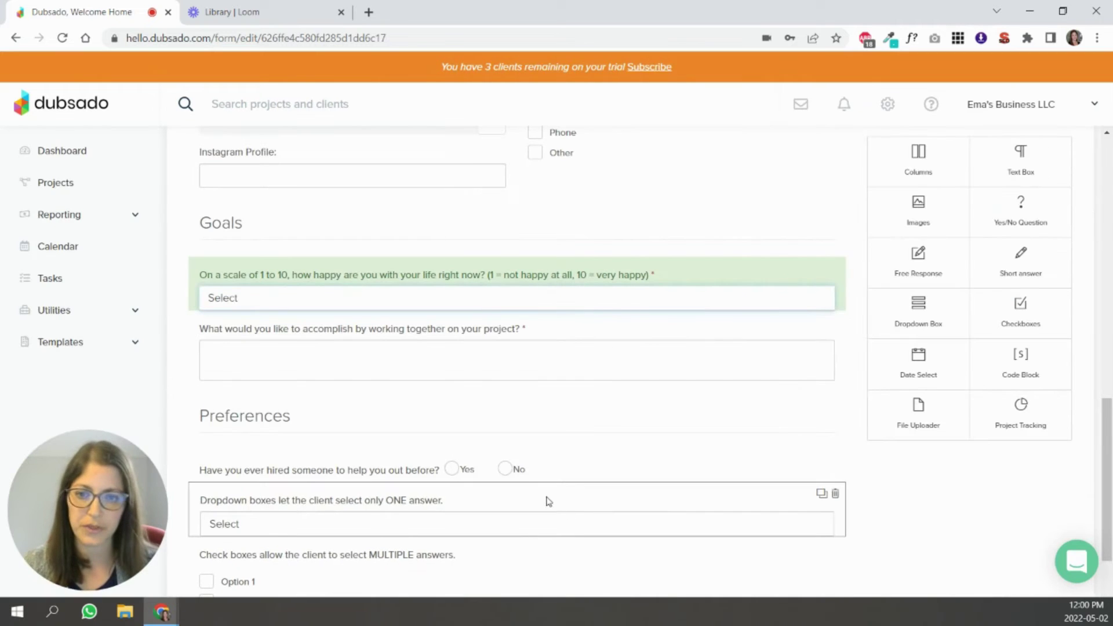
{"action": "left_click", "coordinate": [327, 343]}
{"action": "key", "text": "ctrl+a"}
{"action": "type", "text": "What goals do you want to achieve in the next three months?"}
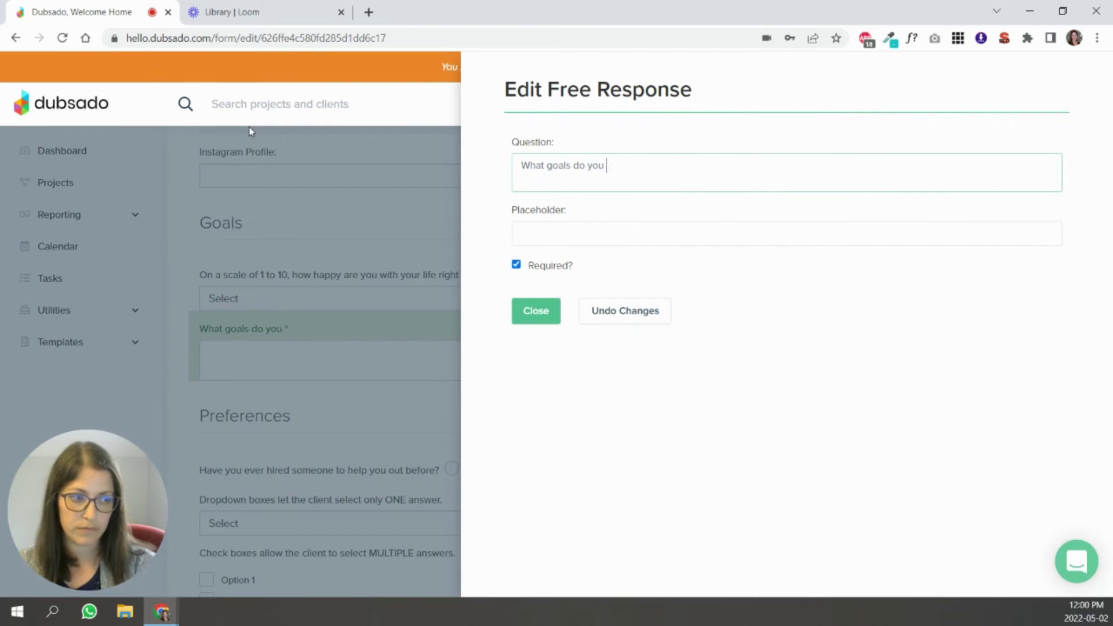
{"action": "left_click", "coordinate": [552, 310]}
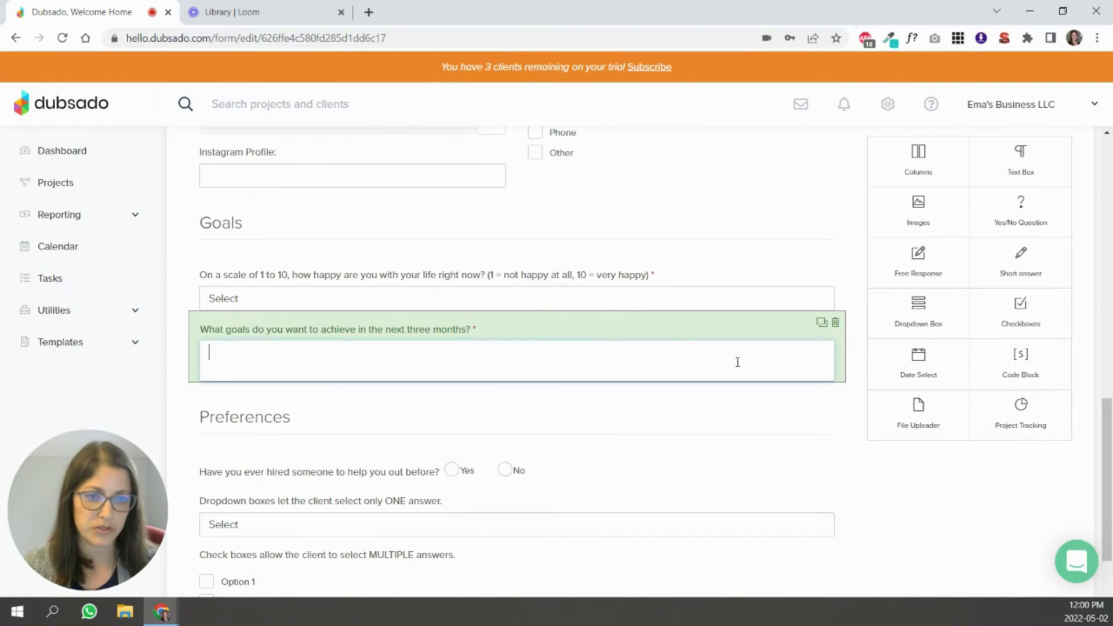
{"action": "left_click", "coordinate": [821, 322]}
{"action": "left_click", "coordinate": [540, 340]}
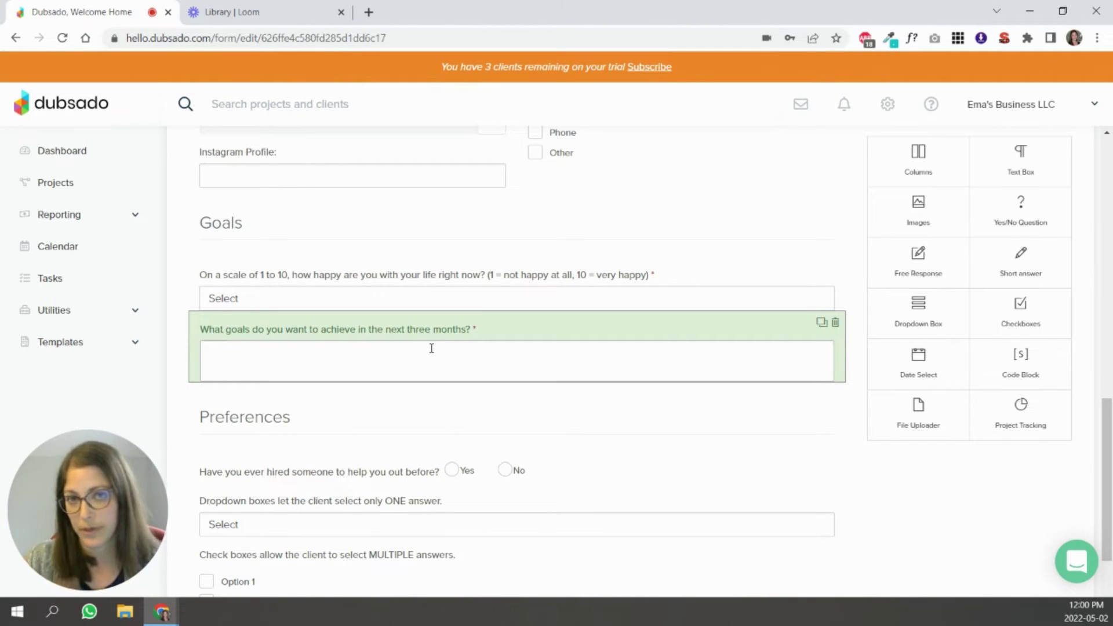
{"action": "scroll", "coordinate": [528, 346], "scroll_direction": "up", "scroll_amount": 4}
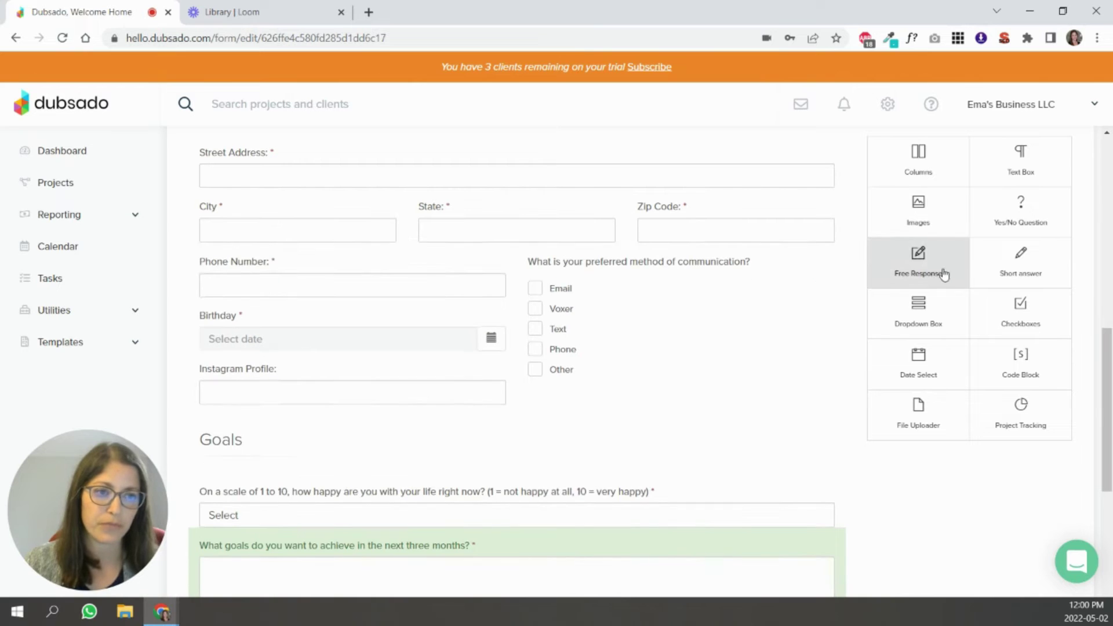
{"action": "left_click", "coordinate": [345, 175]}
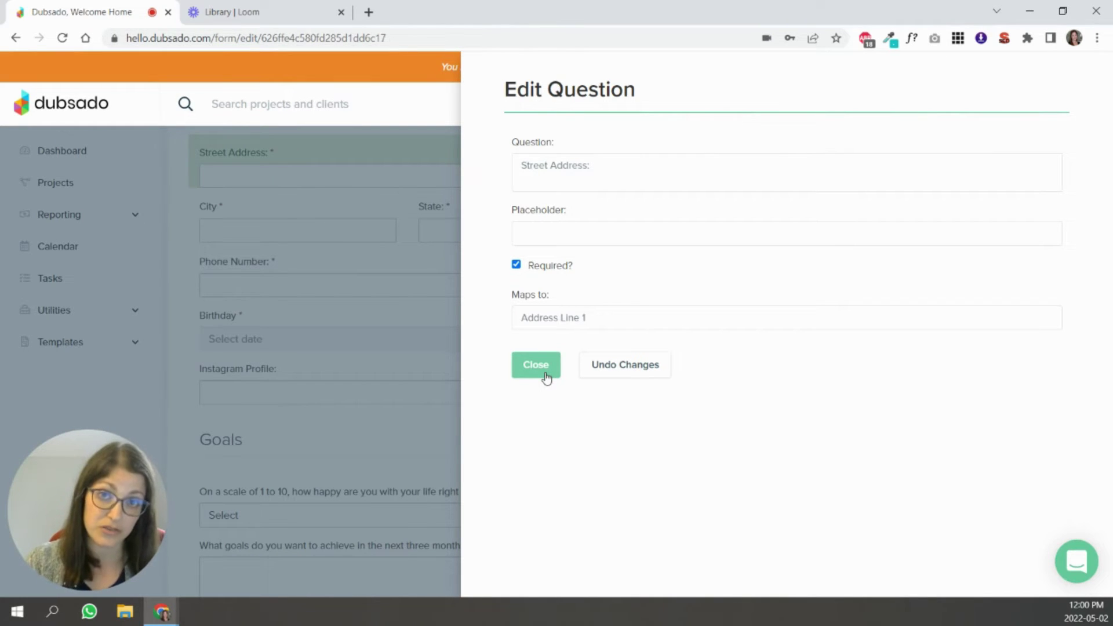
{"action": "left_click", "coordinate": [580, 318]}
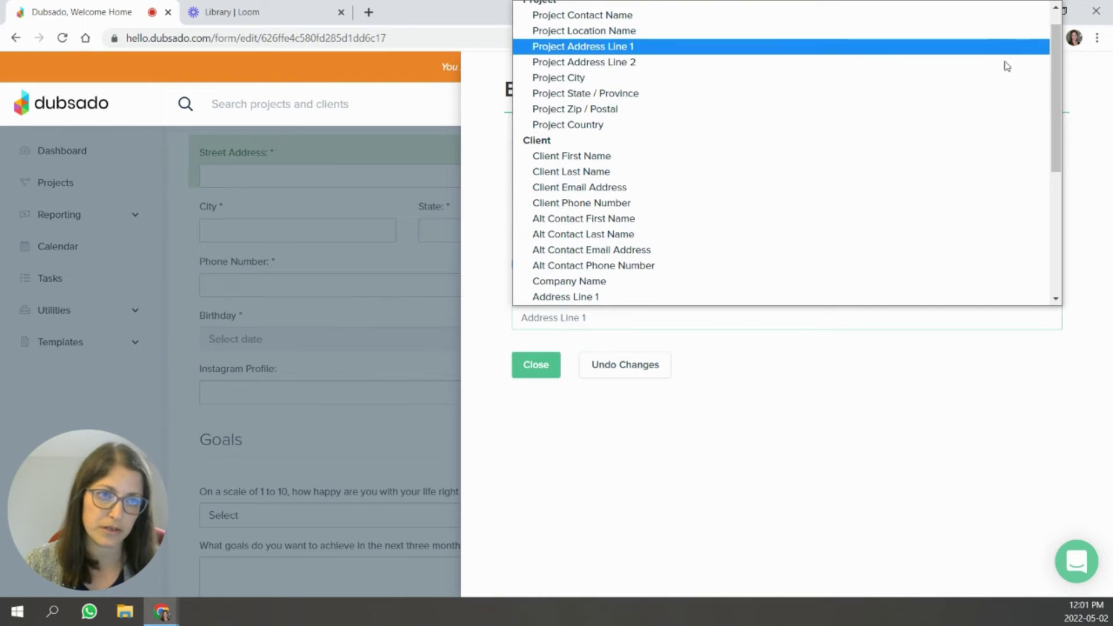
{"action": "mouse_move", "coordinate": [1056, 77]}
{"action": "left_mouse_down"}
{"action": "mouse_move", "coordinate": [1053, 235]}
{"action": "mouse_move", "coordinate": [1038, 69]}
{"action": "left_mouse_up"}
{"action": "left_click", "coordinate": [517, 395]}
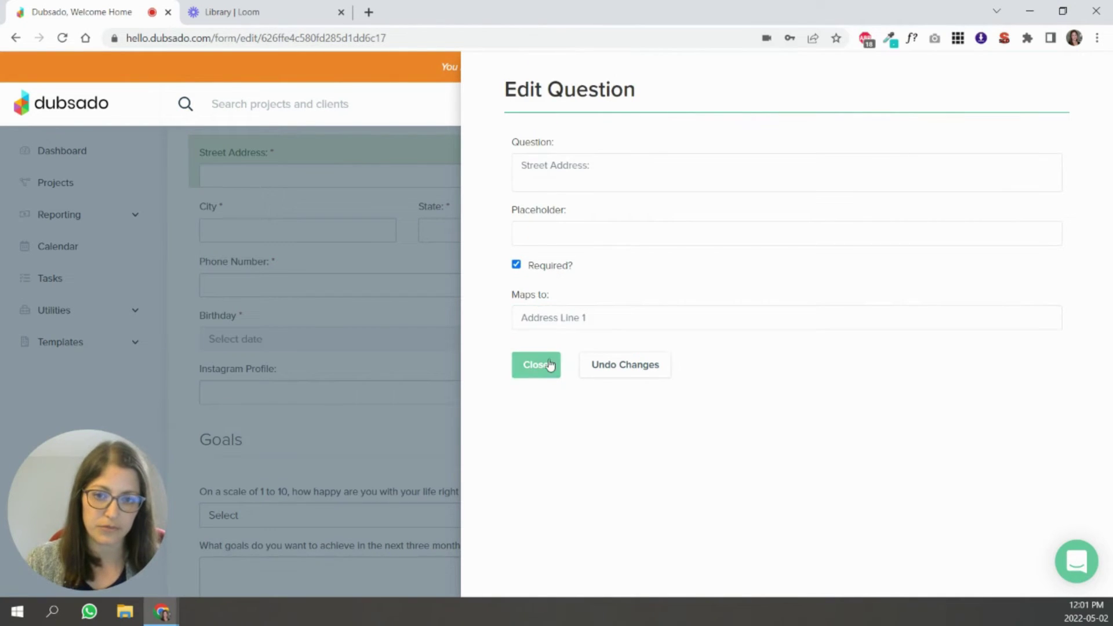
{"action": "left_click", "coordinate": [550, 365]}
{"action": "left_click", "coordinate": [353, 398]}
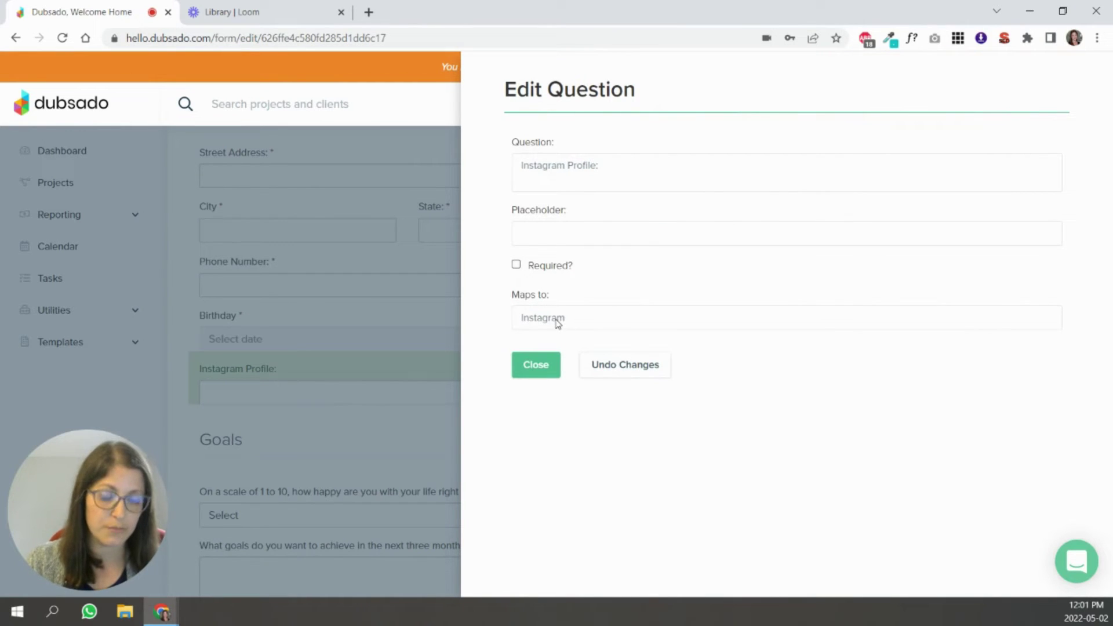
Step: Duplicate the three-month goals question and reword the copy, beginning with 'Where are you now?'
{"action": "left_click", "coordinate": [548, 370]}
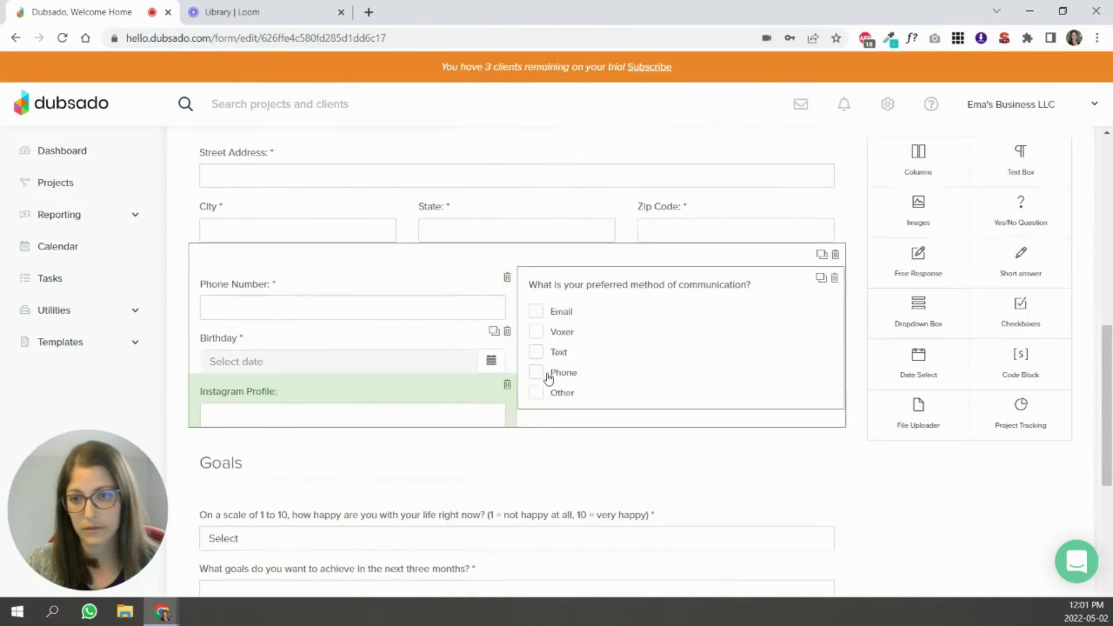
{"action": "scroll", "coordinate": [564, 482], "scroll_direction": "down", "scroll_amount": 6}
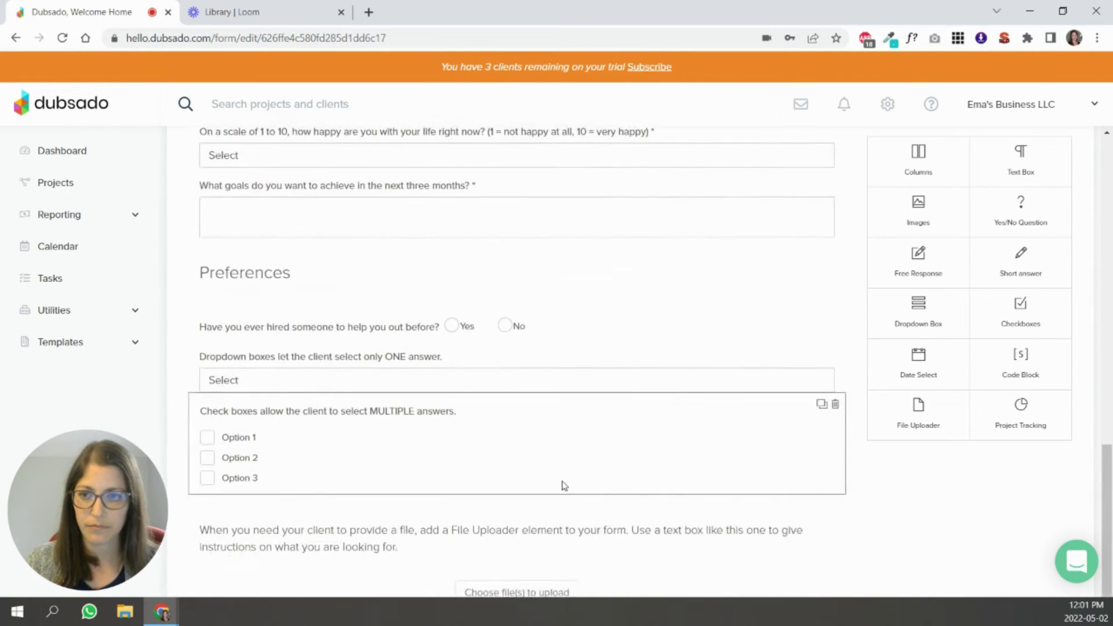
{"action": "scroll", "coordinate": [527, 457], "scroll_direction": "up", "scroll_amount": 2}
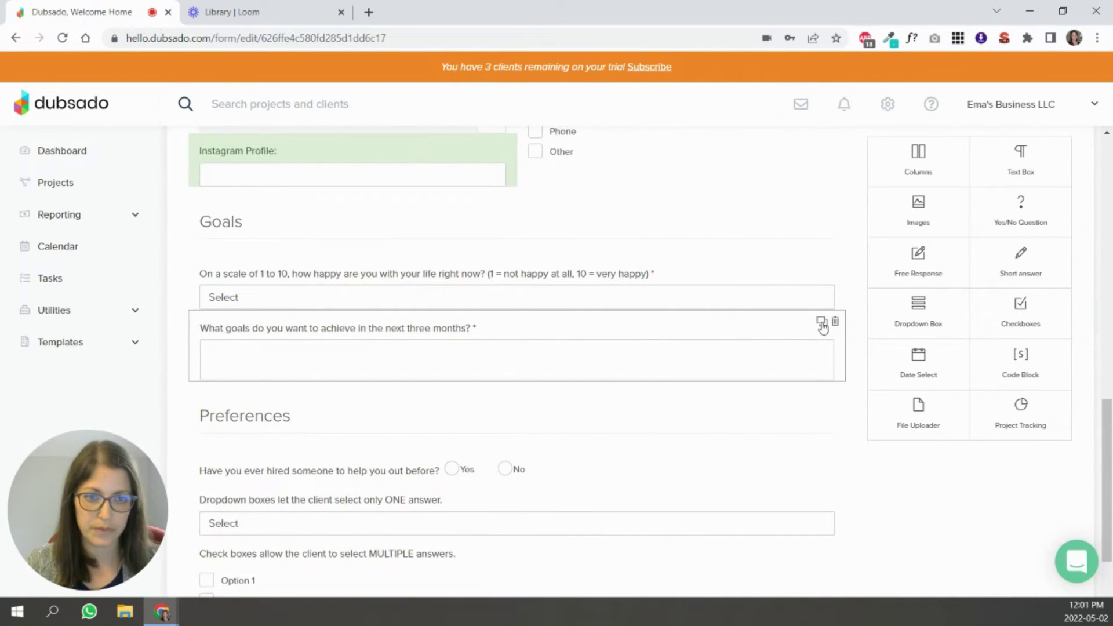
{"action": "left_click", "coordinate": [822, 325]}
{"action": "left_click", "coordinate": [435, 424]}
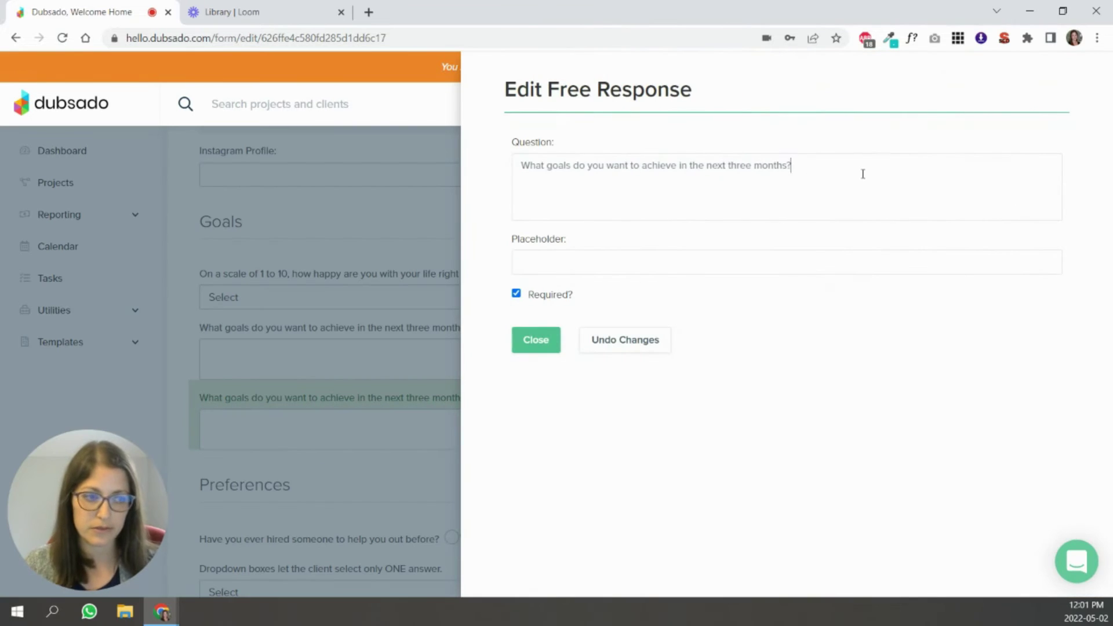
{"action": "triple_click", "coordinate": [795, 163]}
{"action": "type", "text": "Where are you now?"}
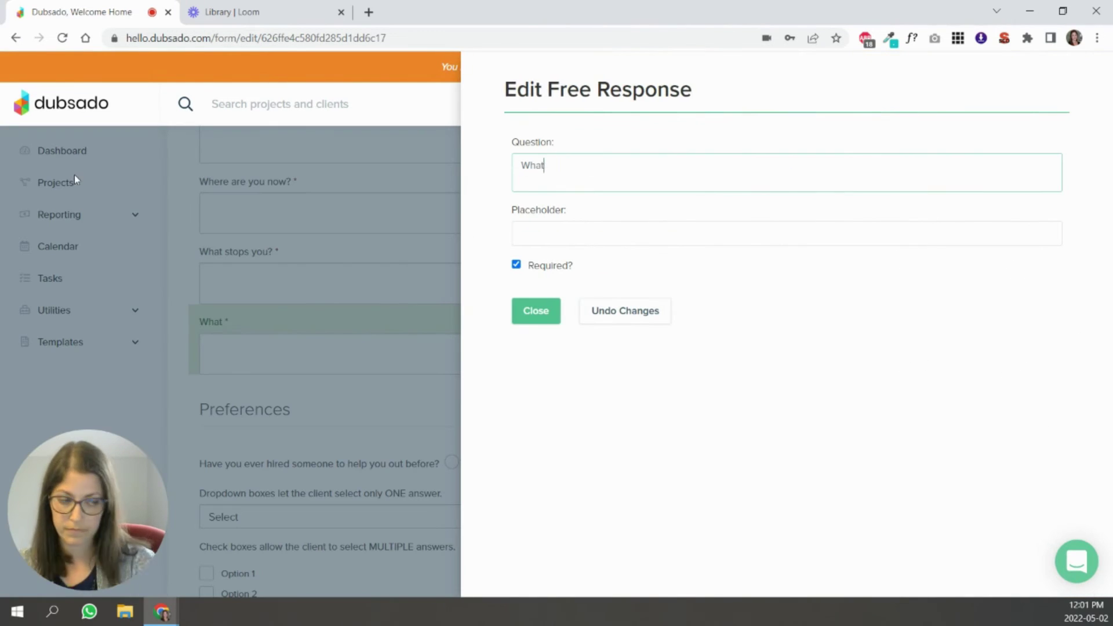
{"action": "type", "text": "do you need for this (qualities, abilities, contacts,"}
{"action": "type", "text": "undergone in recent years"}
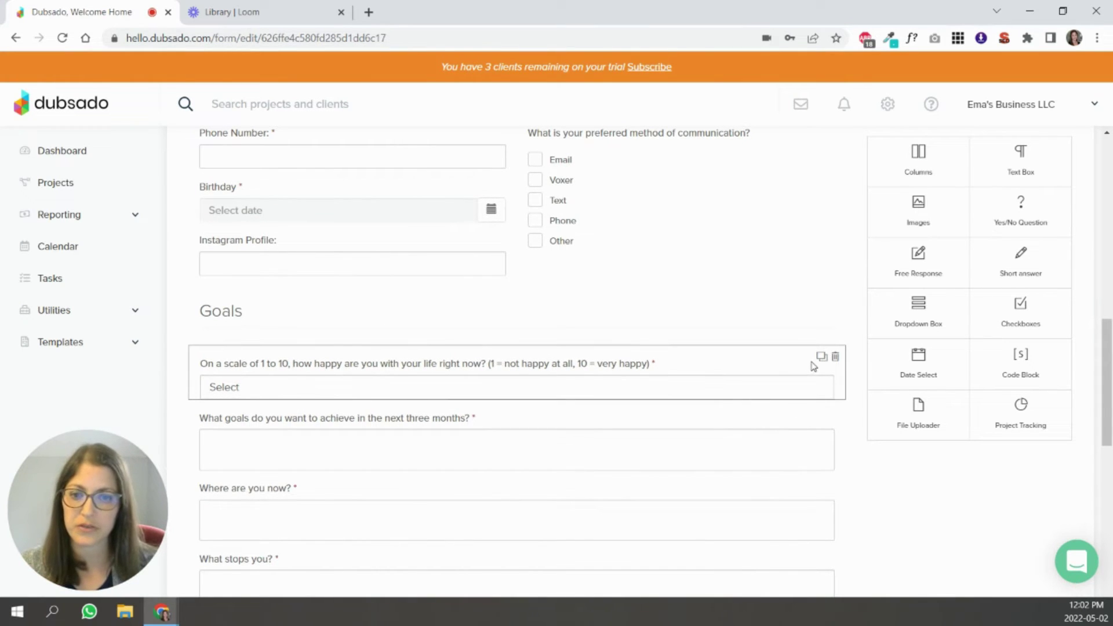
Step: Duplicate the 1-to-10 happiness rating question and move the copy further down Goals
{"action": "left_click", "coordinate": [822, 361]}
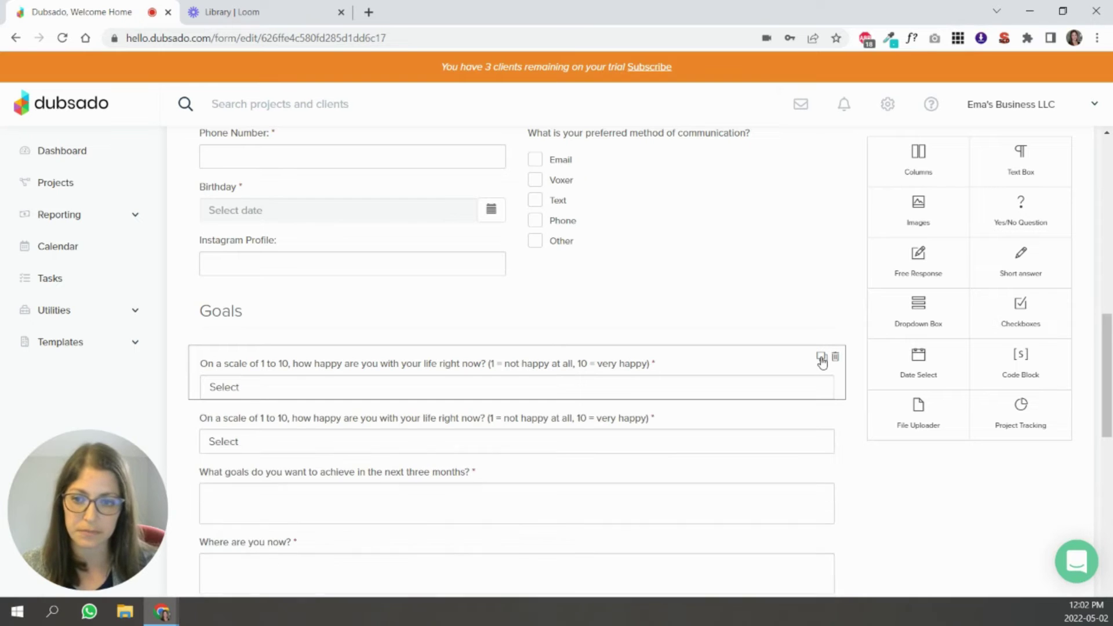
{"action": "scroll", "coordinate": [579, 276], "scroll_direction": "down", "scroll_amount": 5}
{"action": "left_click_drag", "start_coordinate": [471, 158], "coordinate": [472, 586]}
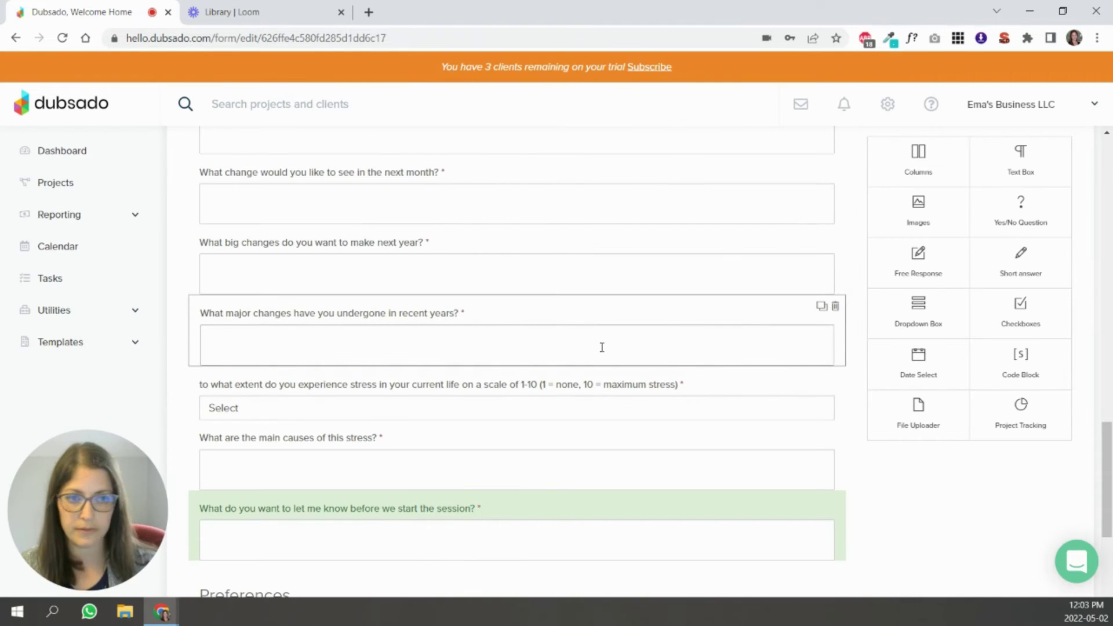
Step: Add a Yes/No question below Goals asking if the client will take consistent action, starting NOW
{"action": "scroll", "coordinate": [593, 356], "scroll_direction": "down", "scroll_amount": 3}
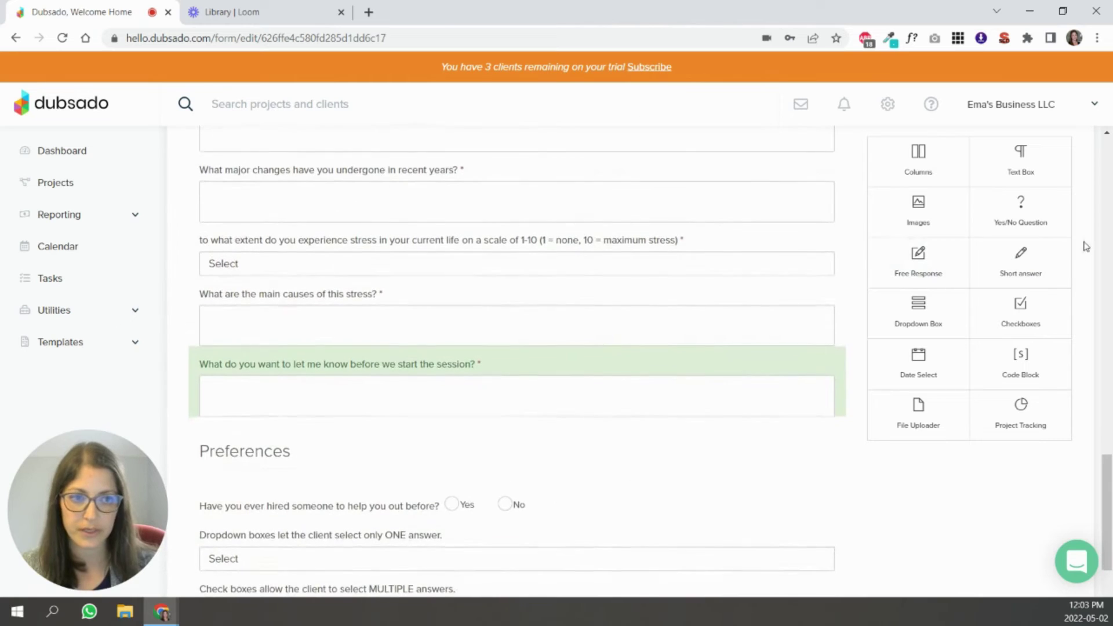
{"action": "left_click_drag", "start_coordinate": [1024, 229], "coordinate": [350, 437]}
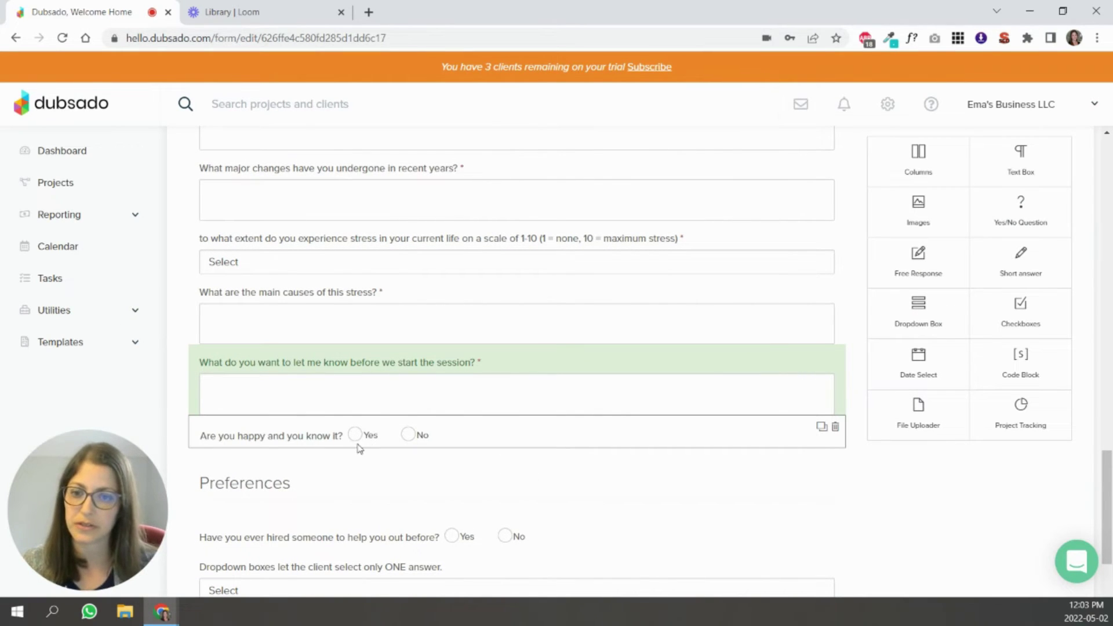
{"action": "left_click", "coordinate": [339, 440]}
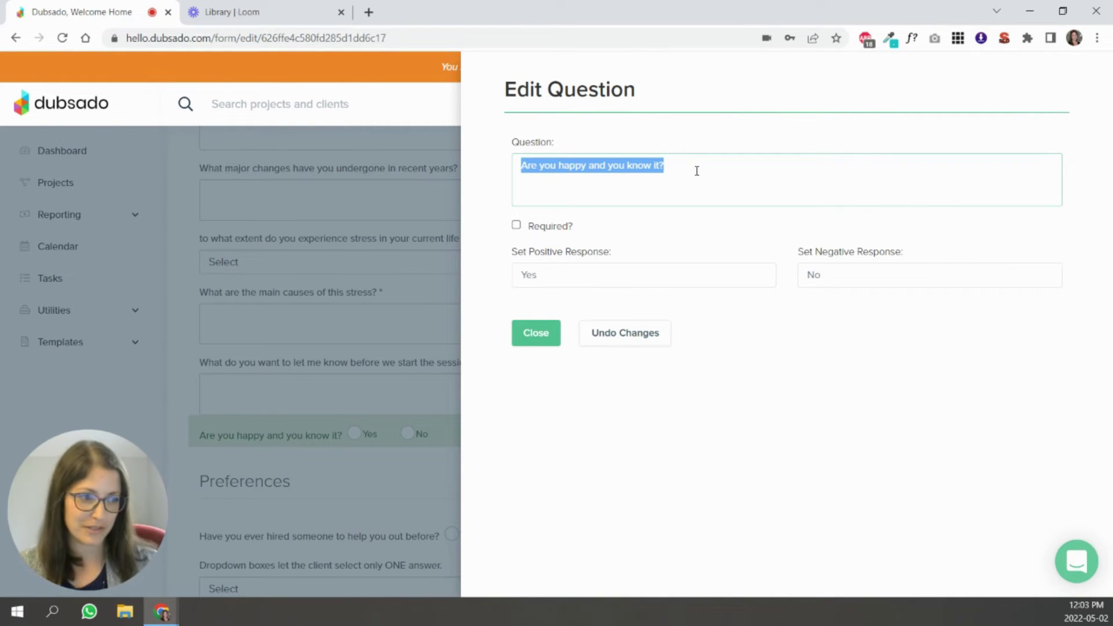
{"action": "type", "text": "Are you willing to take consistent action, starting NOW, to achieve the results you want in your life?"}
{"action": "left_click", "coordinate": [536, 333]}
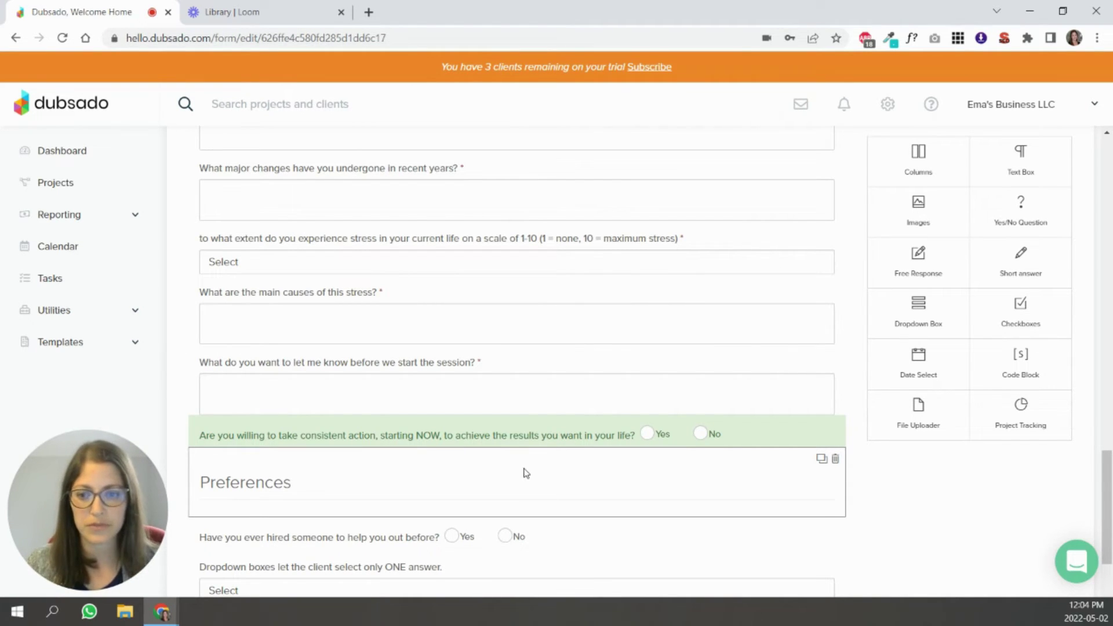
{"action": "scroll", "coordinate": [519, 463], "scroll_direction": "down", "scroll_amount": 3}
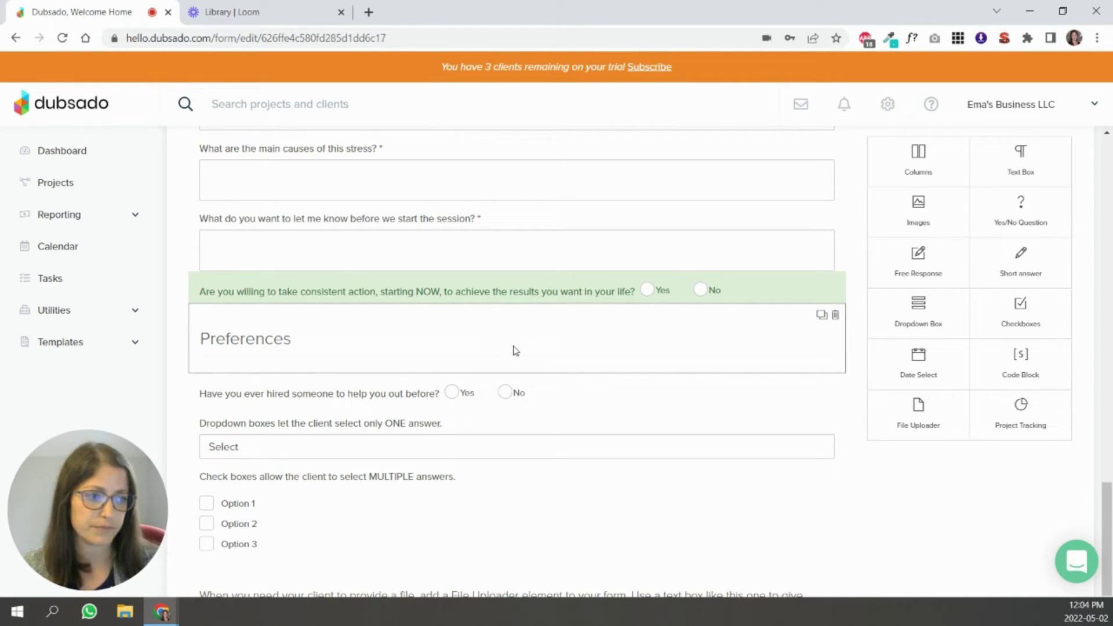
Step: Delete the Preferences heading, hired-someone question, sample dropdown, checkboxes and file-upload instruction text
{"action": "left_click", "coordinate": [835, 316]}
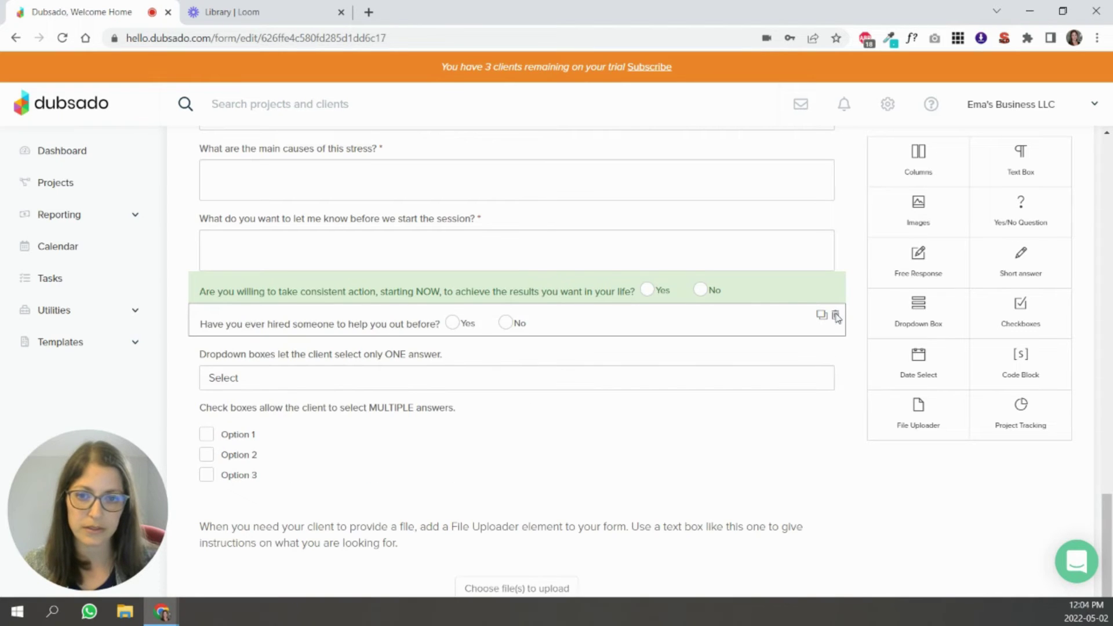
{"action": "left_click", "coordinate": [835, 316]}
{"action": "left_click", "coordinate": [836, 316]}
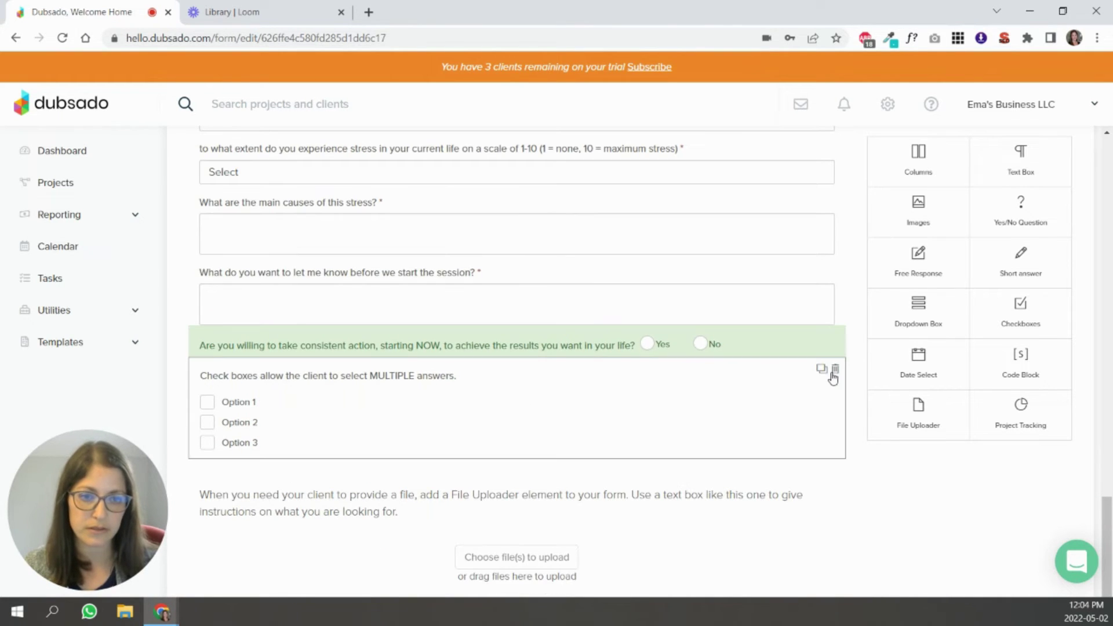
{"action": "left_click", "coordinate": [835, 374]}
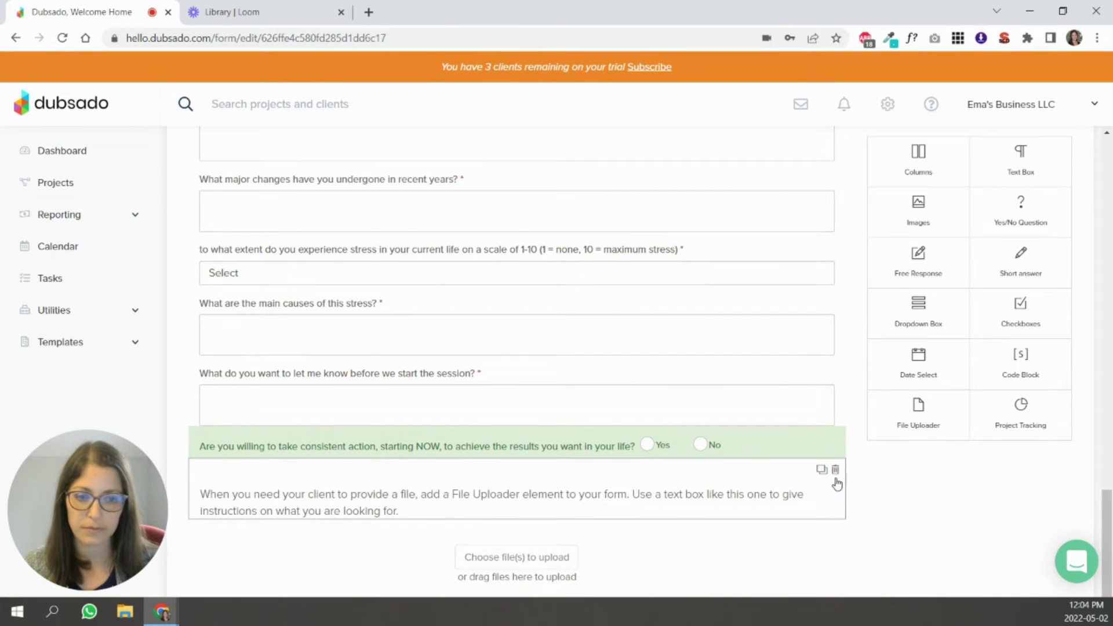
{"action": "left_click", "coordinate": [836, 471]}
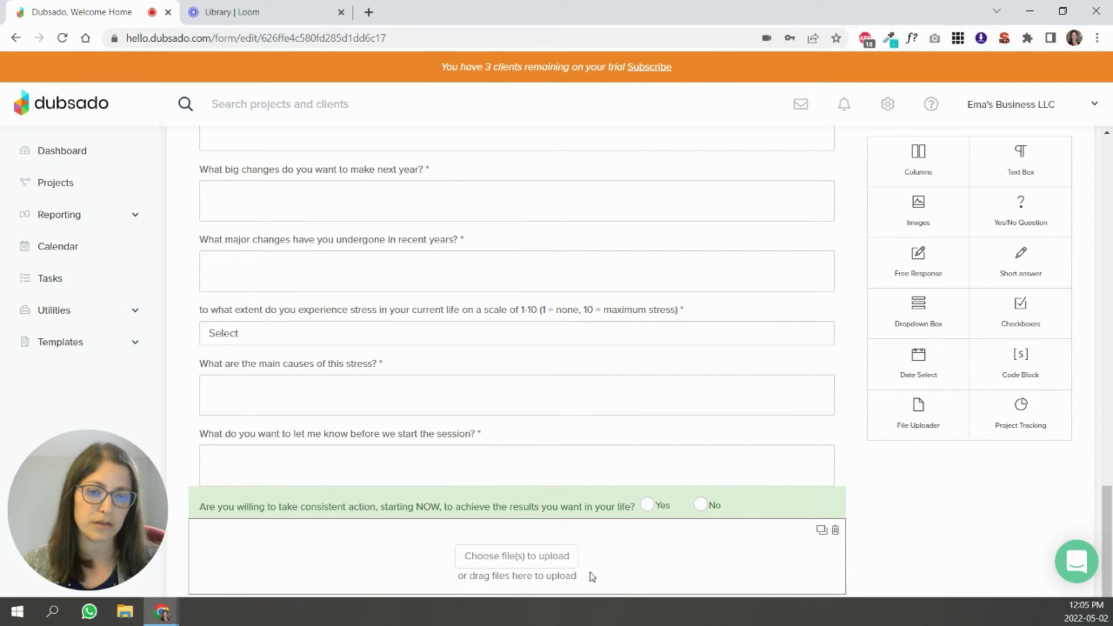
Step: Review the file uploader's allowed file types, left at Any, then delete the field
{"action": "left_click", "coordinate": [521, 556]}
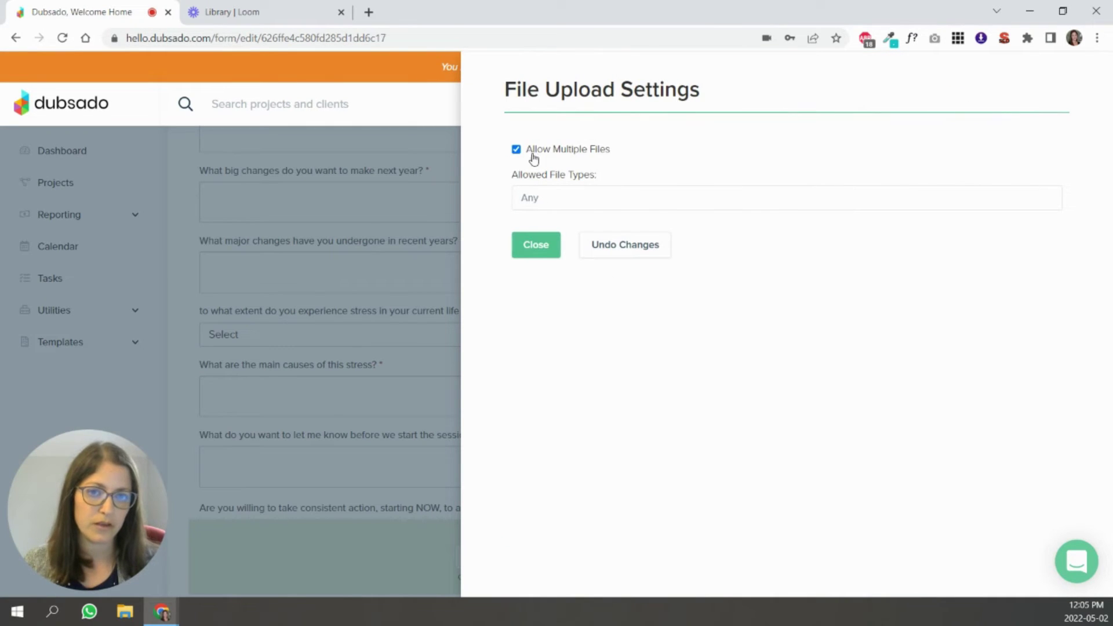
{"action": "left_click", "coordinate": [534, 197]}
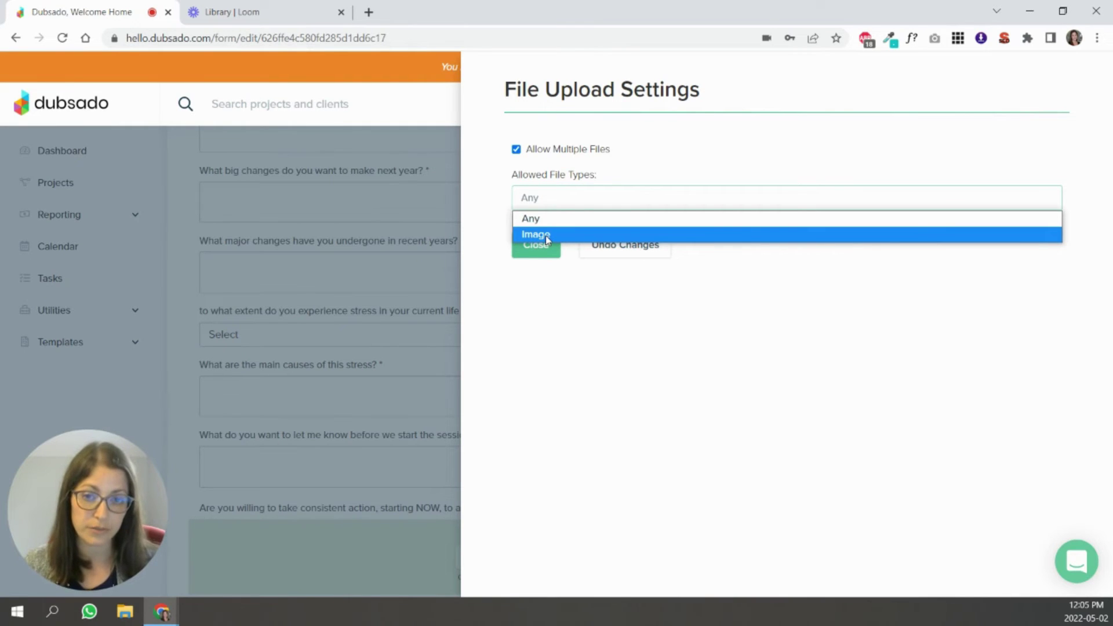
{"action": "left_click", "coordinate": [545, 262]}
{"action": "left_click", "coordinate": [544, 254]}
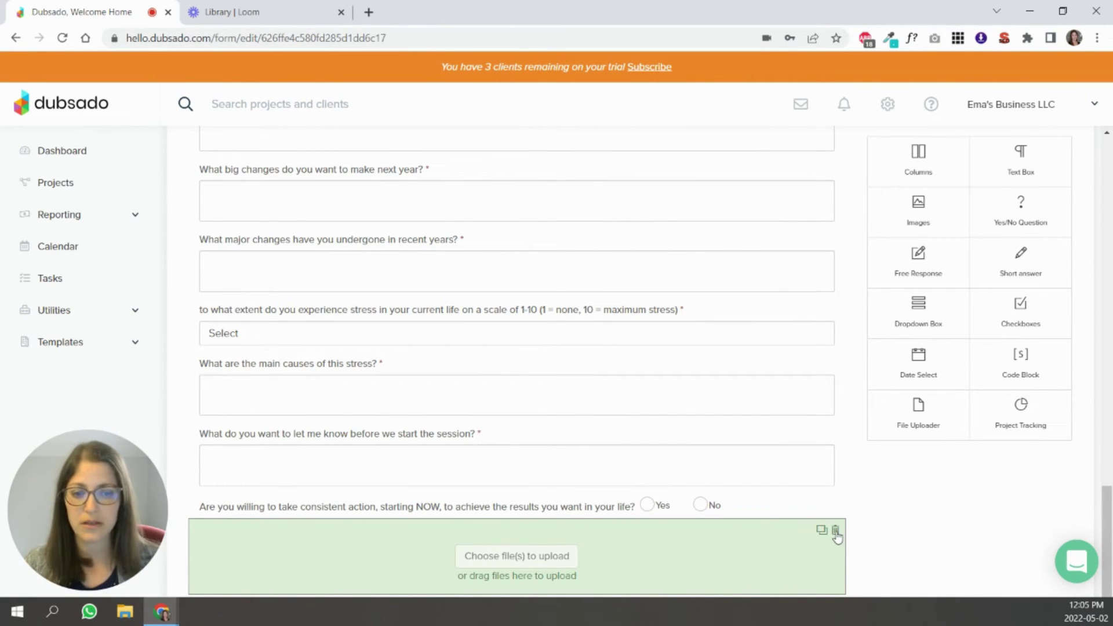
{"action": "left_click", "coordinate": [834, 532]}
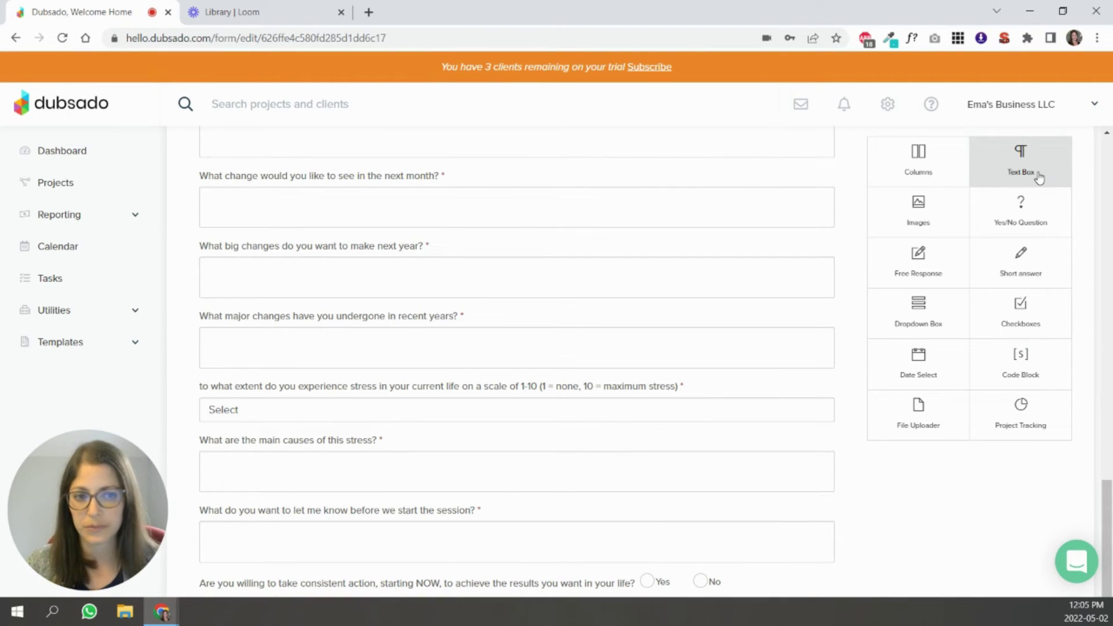
Step: Add an image element and a text box below the willingness question, clearing the text box's placeholder text
{"action": "left_click_drag", "start_coordinate": [919, 206], "coordinate": [481, 587]}
{"action": "scroll", "coordinate": [517, 489], "scroll_direction": "down", "scroll_amount": 2}
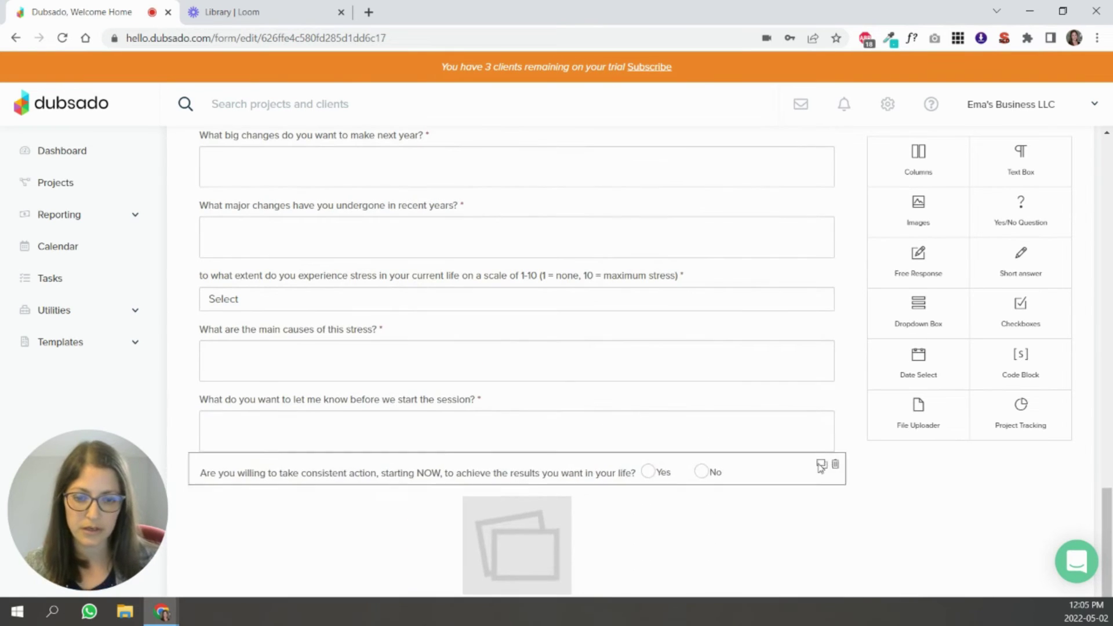
{"action": "left_click_drag", "start_coordinate": [1039, 166], "coordinate": [493, 517]}
{"action": "left_click", "coordinate": [499, 533]}
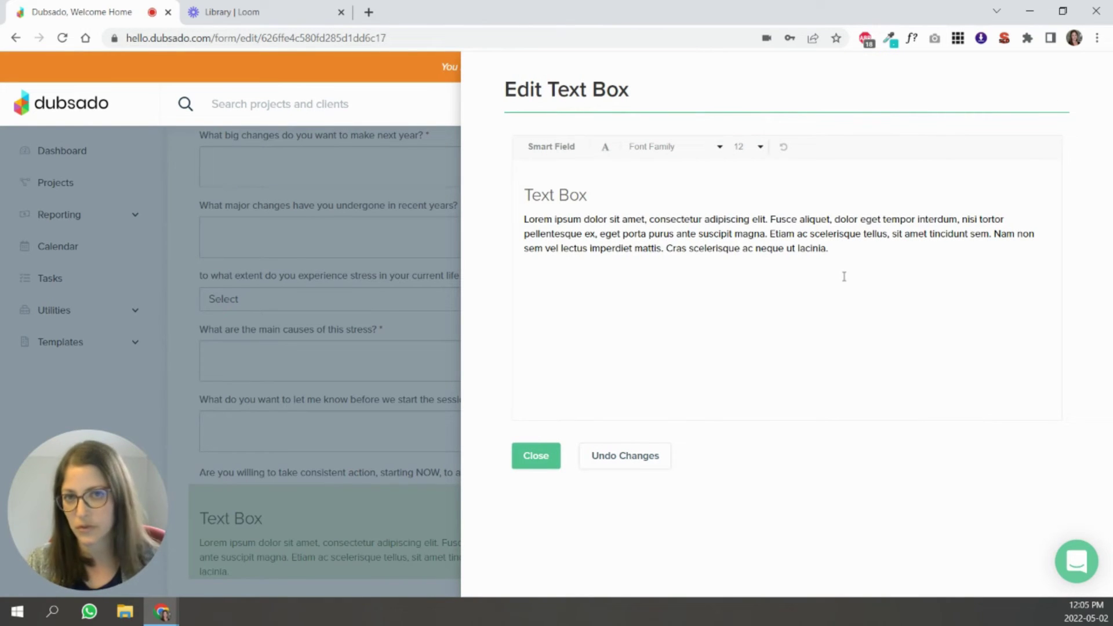
{"action": "left_click_drag", "start_coordinate": [922, 261], "coordinate": [439, 182]}
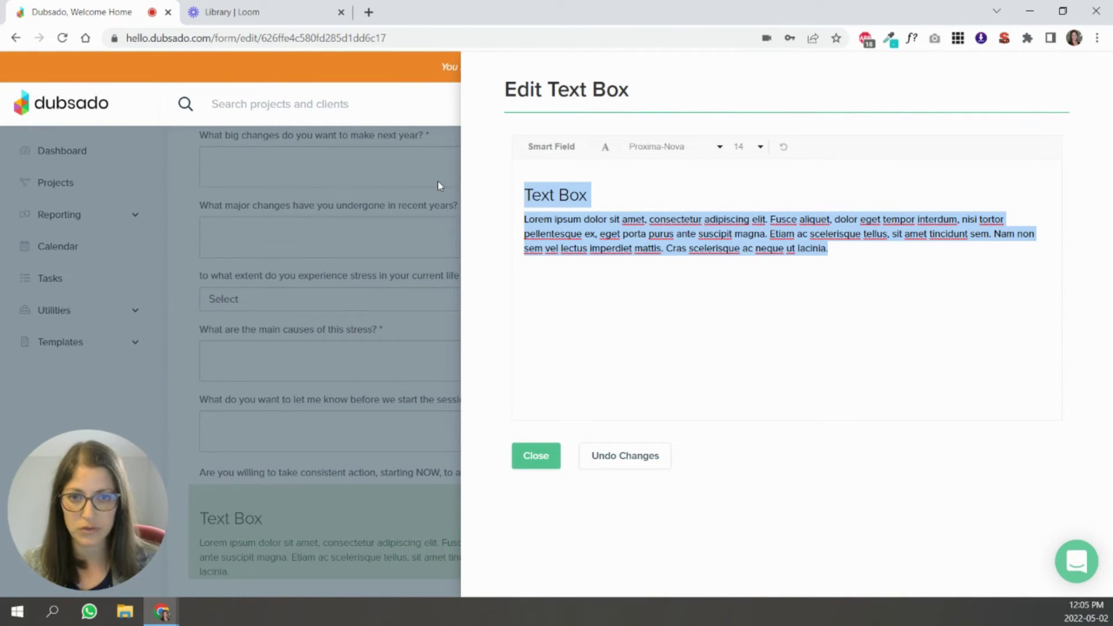
{"action": "key", "text": "BackSpace"}
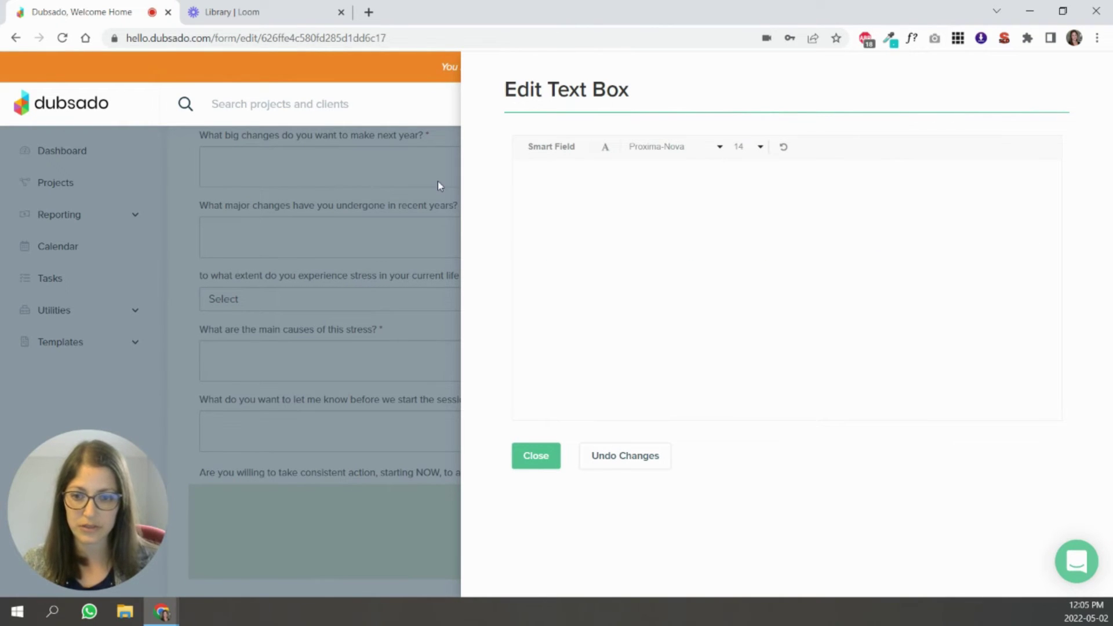
{"action": "left_click", "coordinate": [525, 456]}
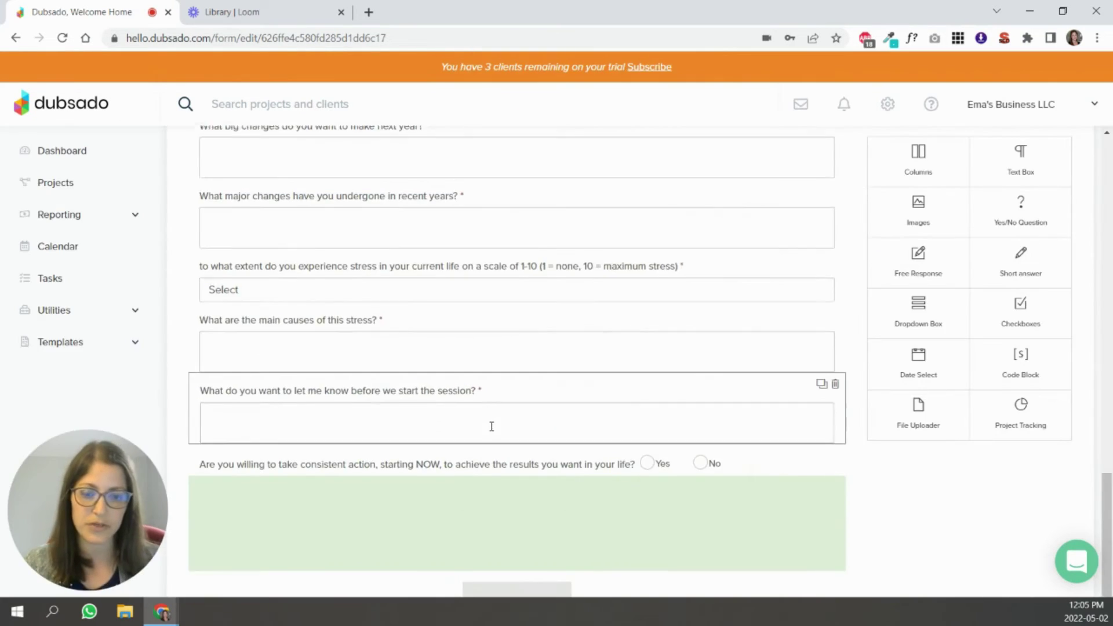
{"action": "scroll", "coordinate": [504, 405], "scroll_direction": "down", "scroll_amount": 1}
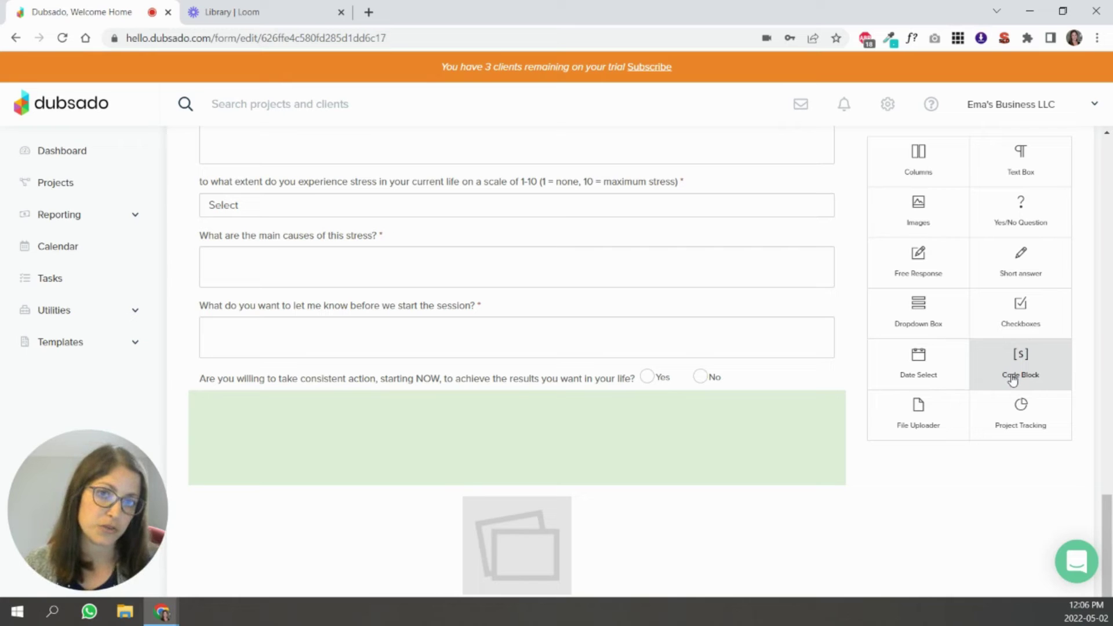
{"action": "left_click_drag", "start_coordinate": [1023, 377], "coordinate": [526, 518]}
{"action": "left_click", "coordinate": [489, 501]}
{"action": "left_click_drag", "start_coordinate": [947, 146], "coordinate": [434, 177]}
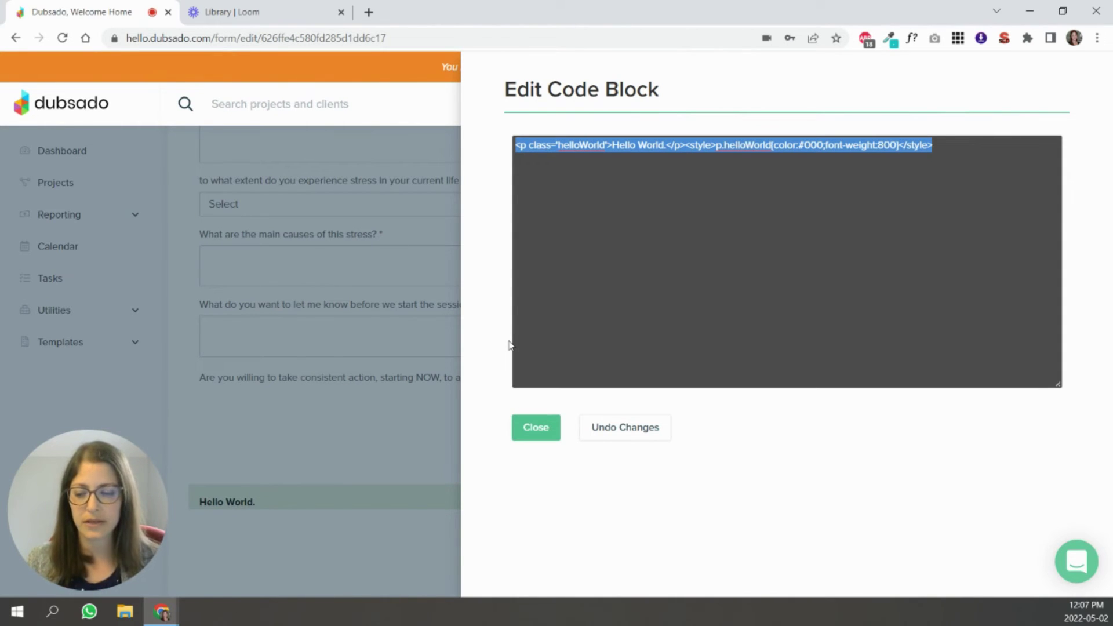
{"action": "left_click", "coordinate": [536, 428]}
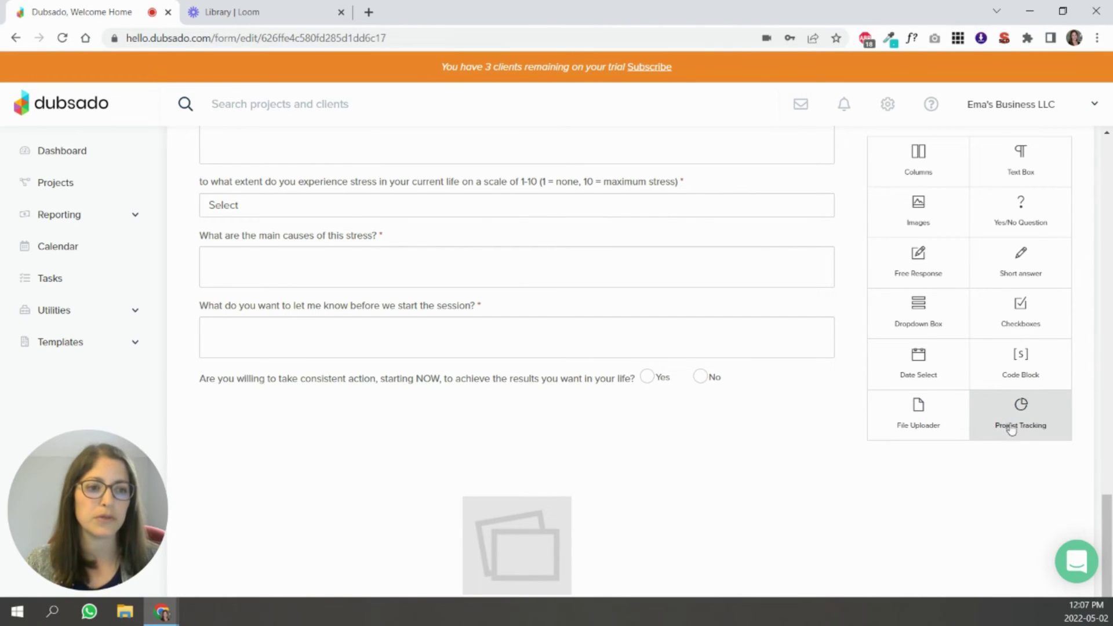
{"action": "left_click_drag", "start_coordinate": [1018, 425], "coordinate": [513, 503]}
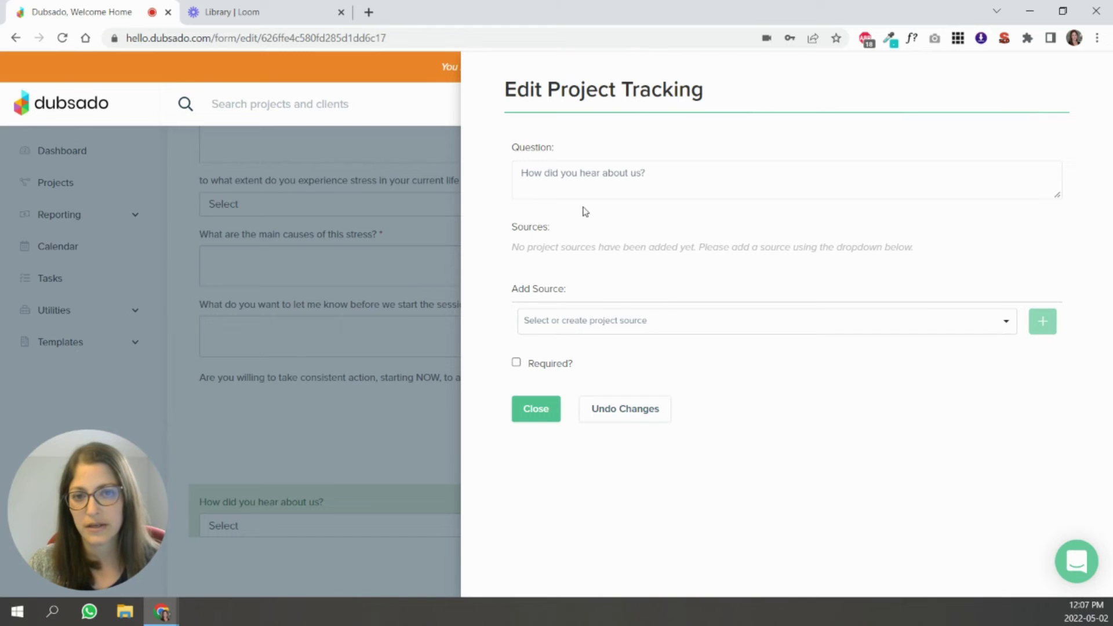
{"action": "left_click_drag", "start_coordinate": [672, 173], "coordinate": [516, 175]}
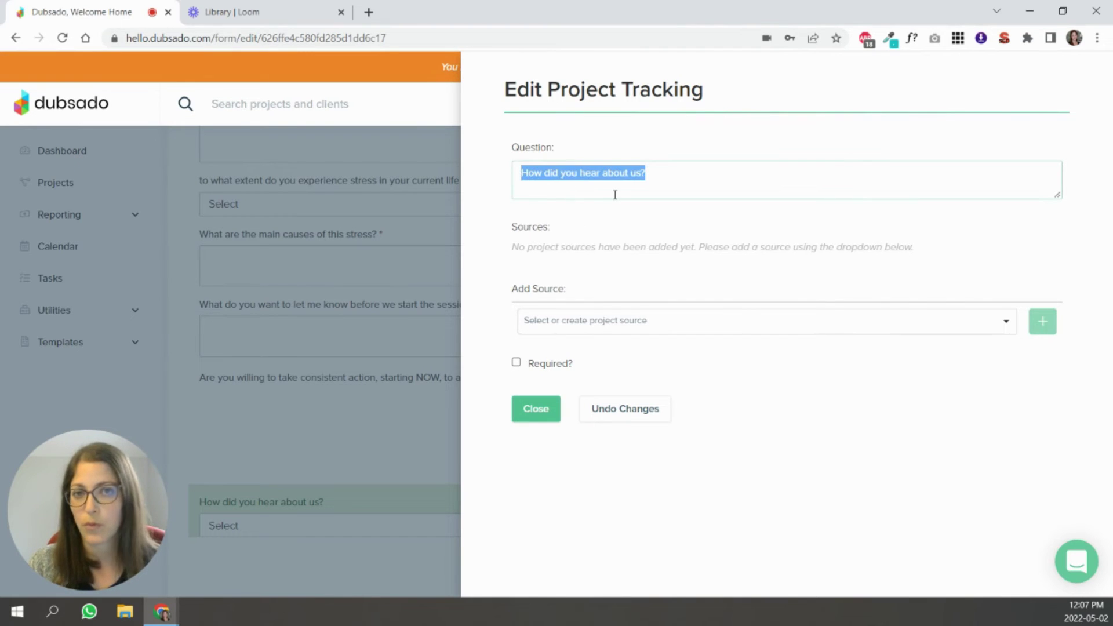
{"action": "left_click", "coordinate": [622, 279]}
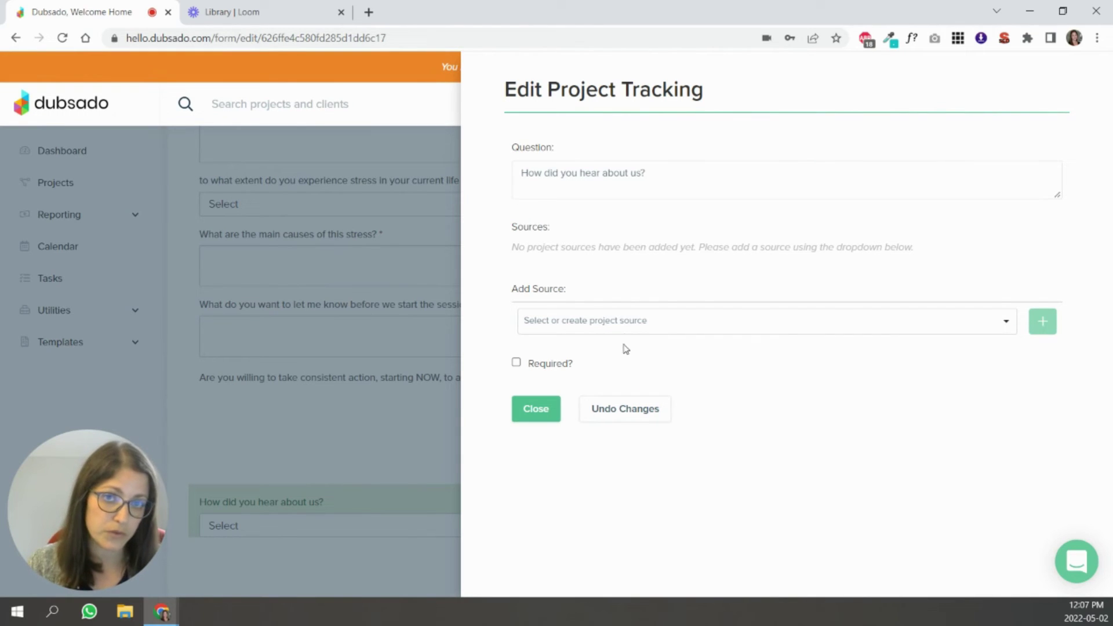
{"action": "left_click", "coordinate": [687, 321]}
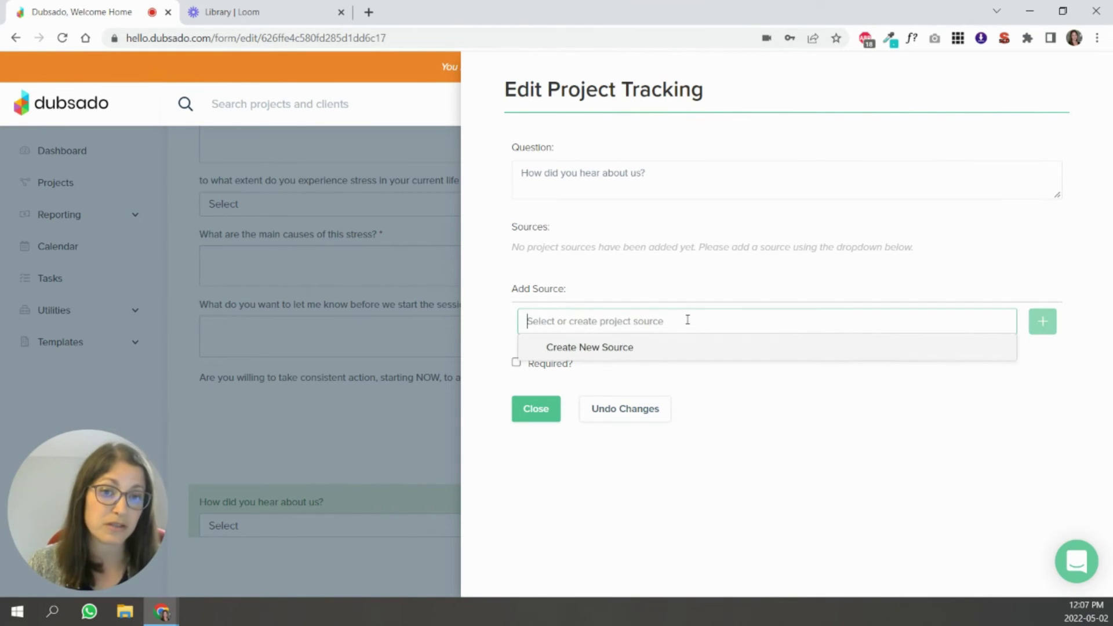
{"action": "left_click", "coordinate": [665, 294]}
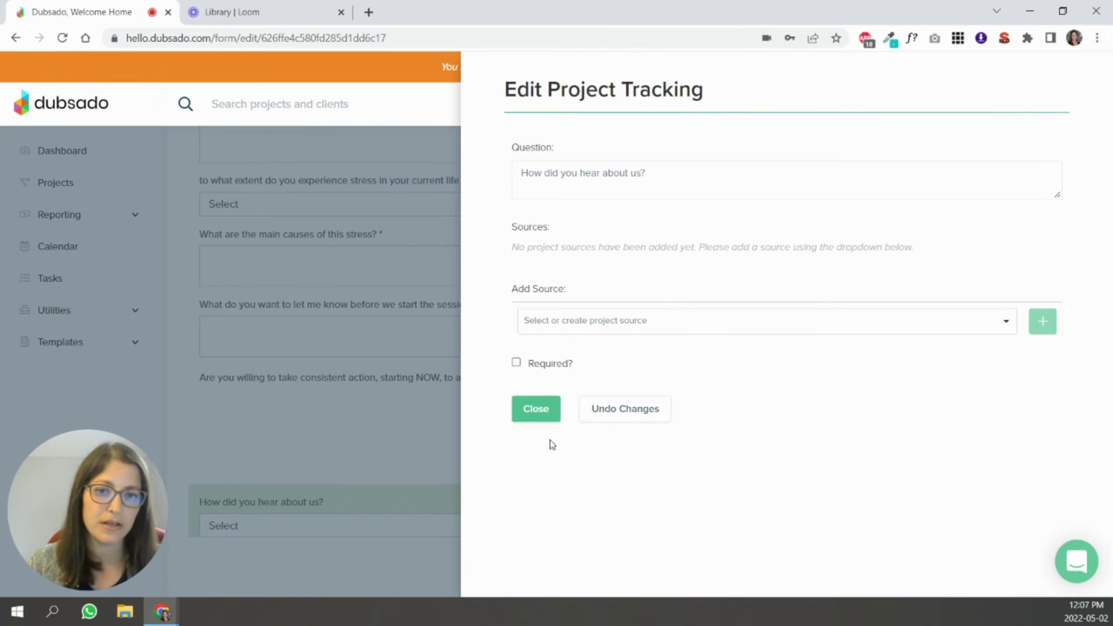
{"action": "left_click", "coordinate": [524, 416]}
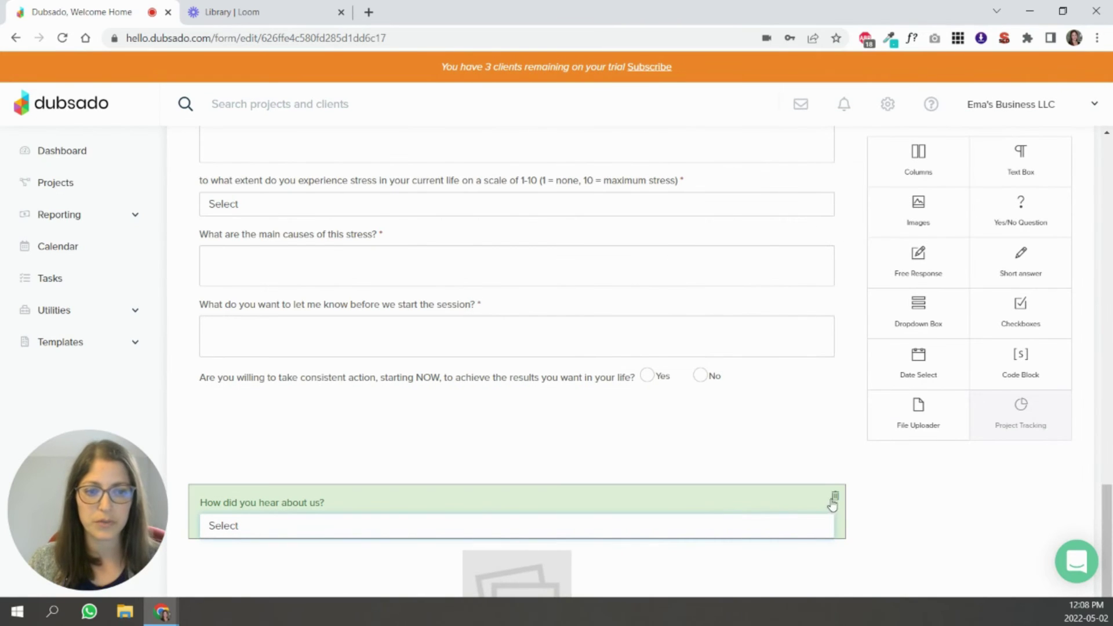
{"action": "left_click", "coordinate": [835, 502]}
{"action": "scroll", "coordinate": [690, 437], "scroll_direction": "up", "scroll_amount": 15}
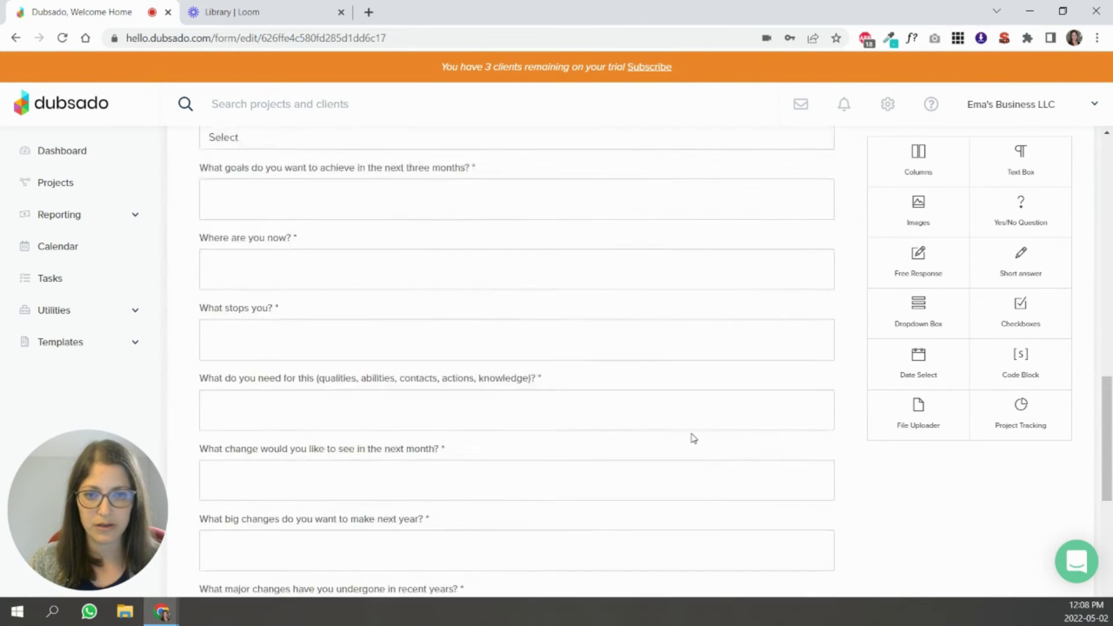
Step: Set relative expiration to 1 day after project start with a reminder 1 hour before
{"action": "scroll", "coordinate": [691, 437], "scroll_direction": "up", "scroll_amount": 10}
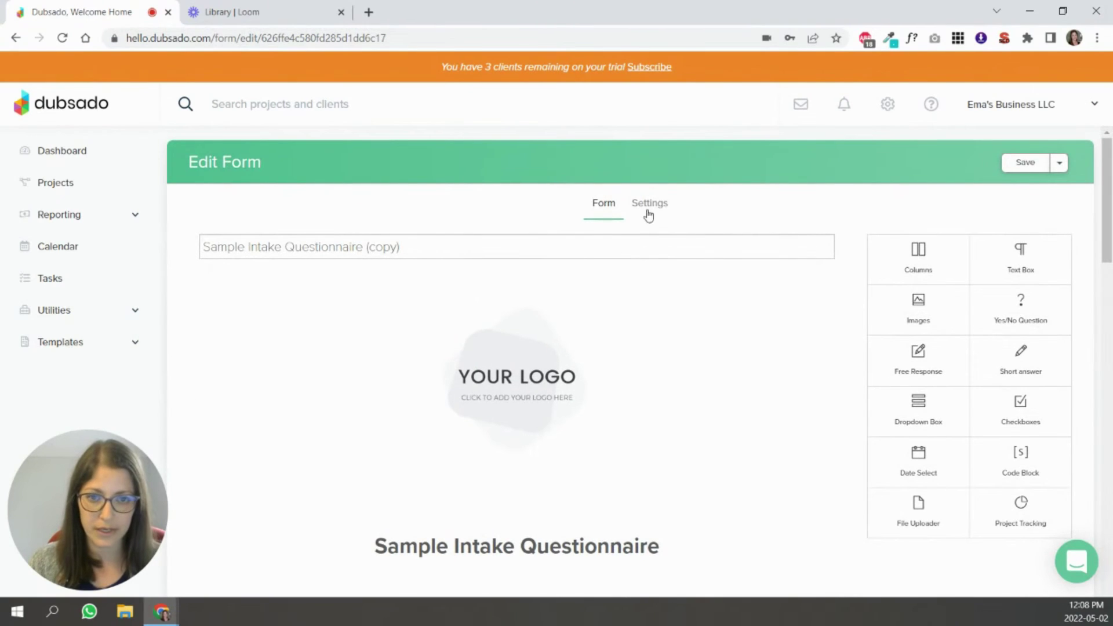
{"action": "left_click", "coordinate": [652, 204]}
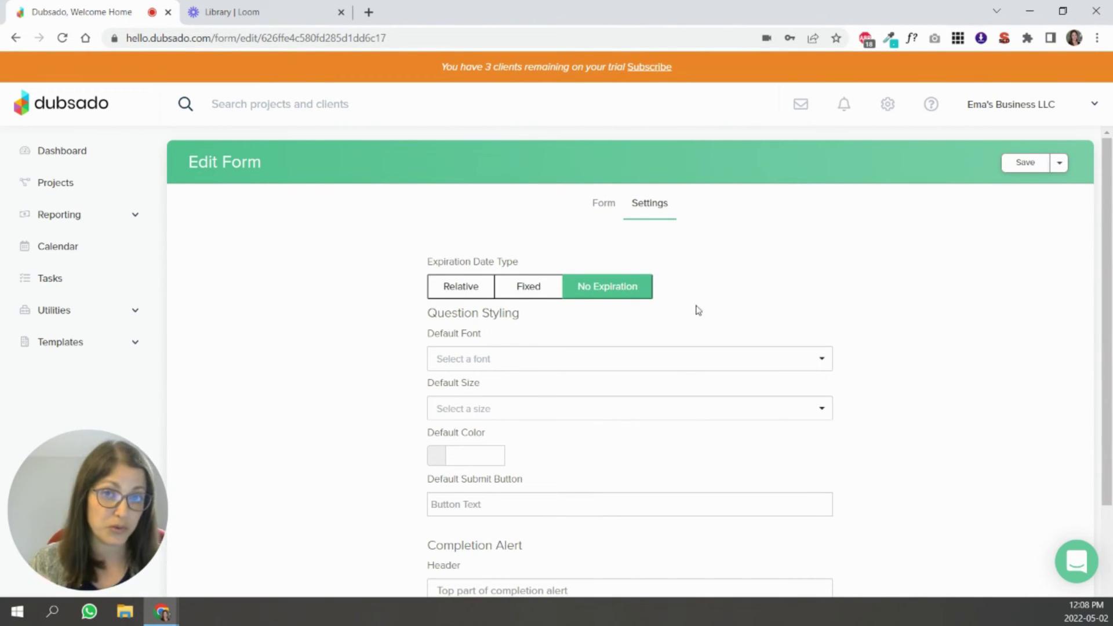
{"action": "left_click", "coordinate": [467, 296]}
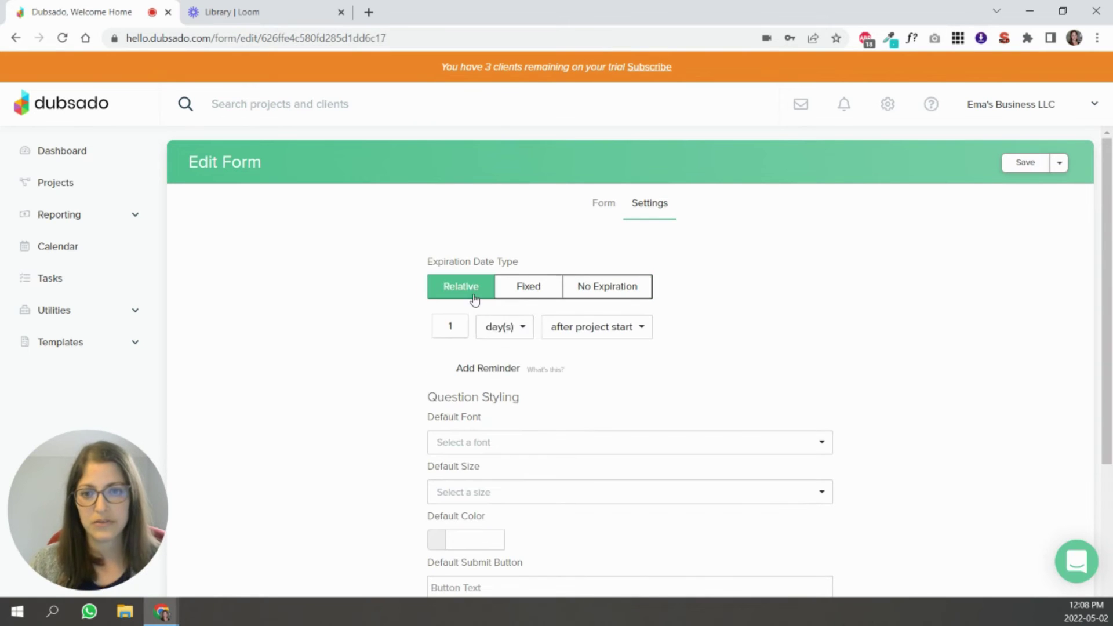
{"action": "left_click", "coordinate": [629, 331]}
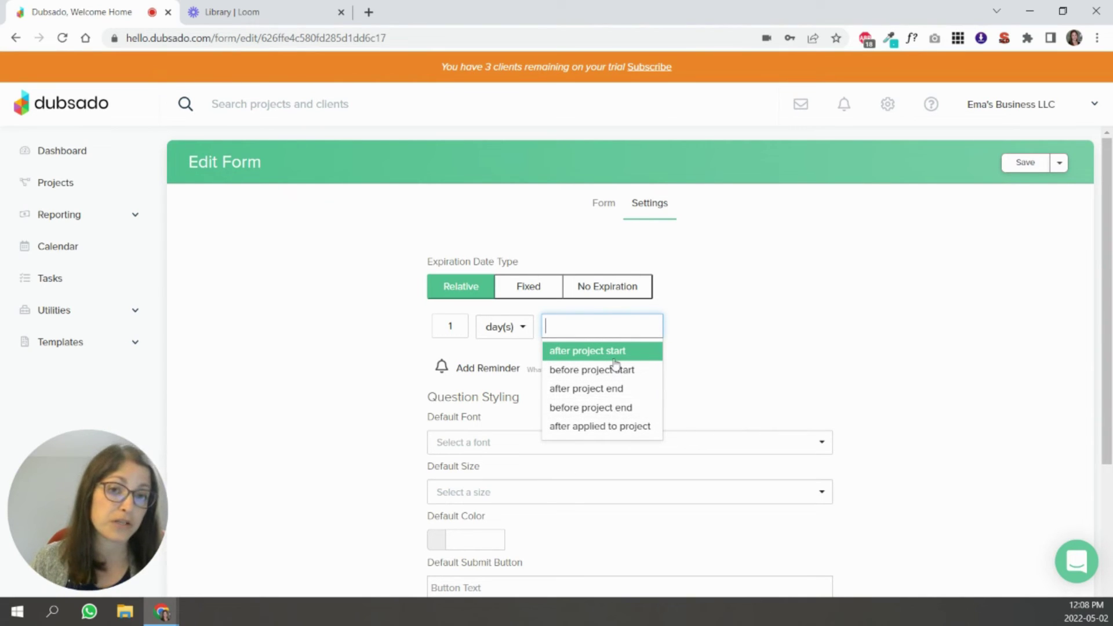
{"action": "left_click", "coordinate": [713, 355]}
{"action": "mouse_move", "coordinate": [540, 372]}
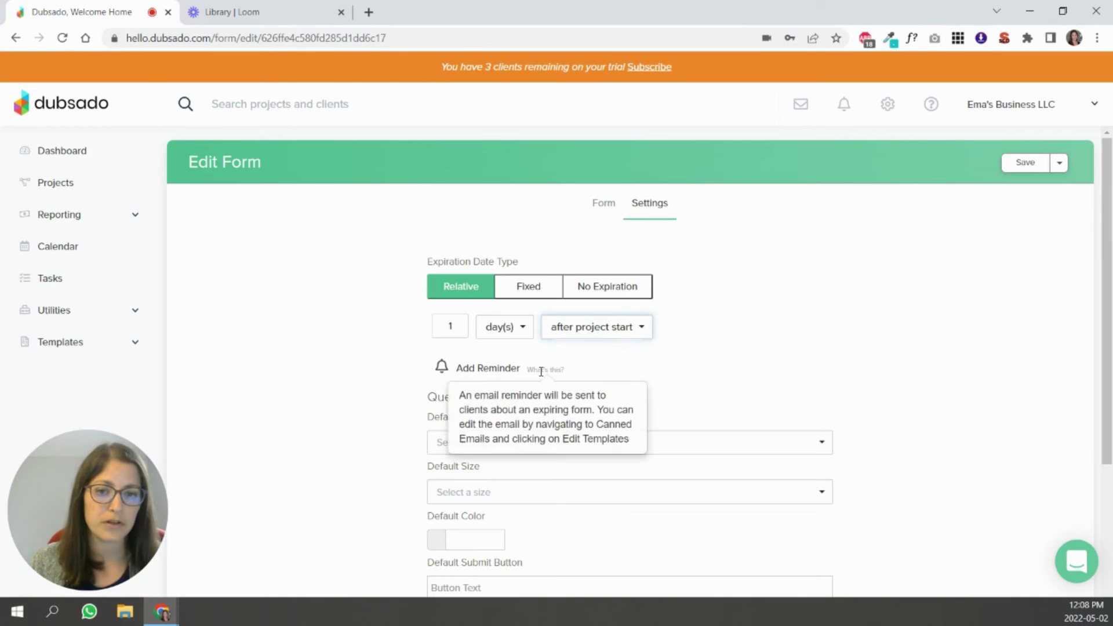
{"action": "left_click", "coordinate": [484, 368]}
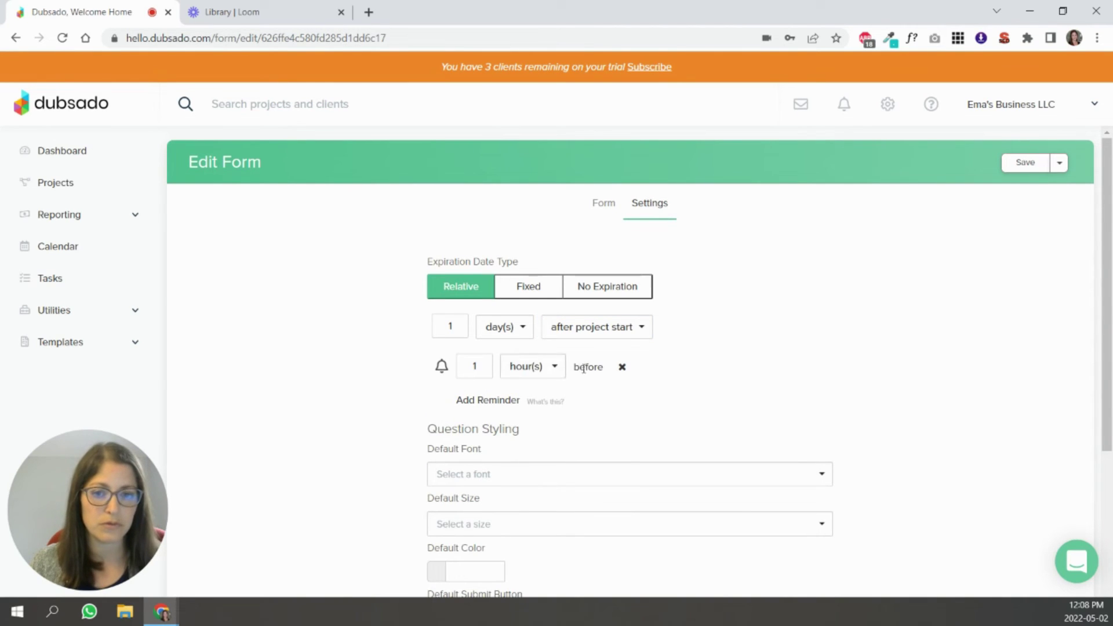
{"action": "left_click", "coordinate": [553, 372]}
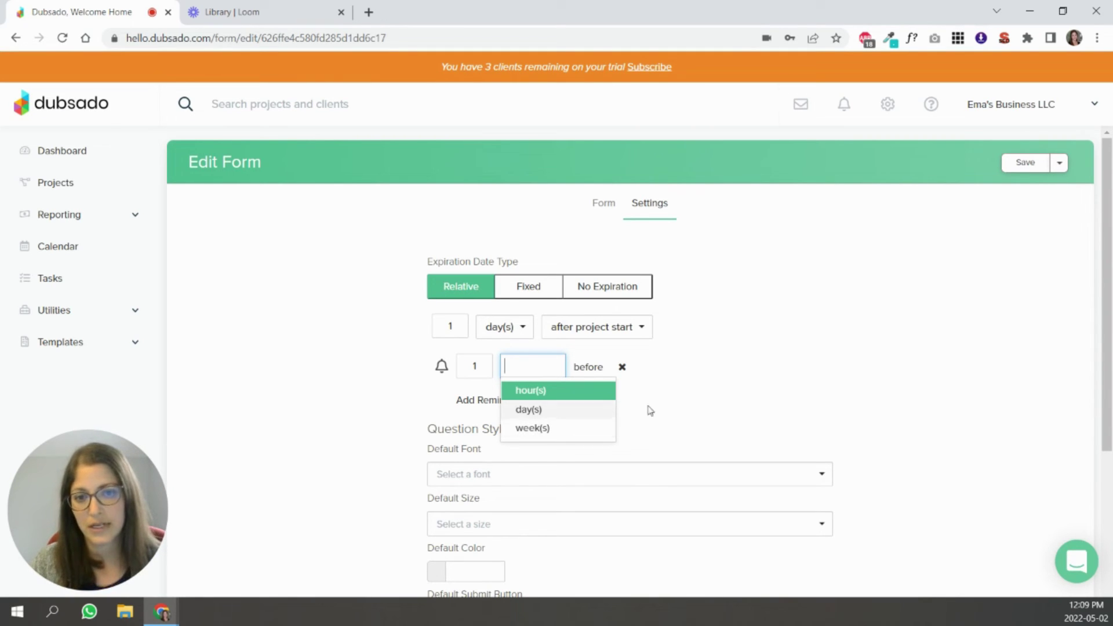
{"action": "left_click", "coordinate": [720, 366]}
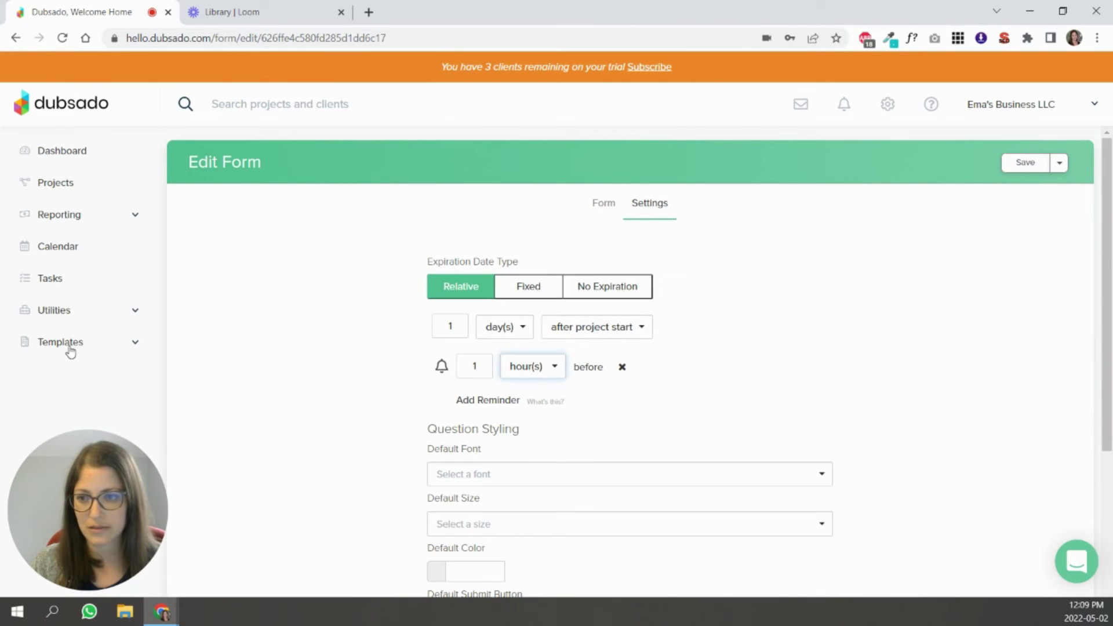
Step: Save the expiration settings and leave the form for the Canned Emails templates
{"action": "left_click", "coordinate": [1025, 165]}
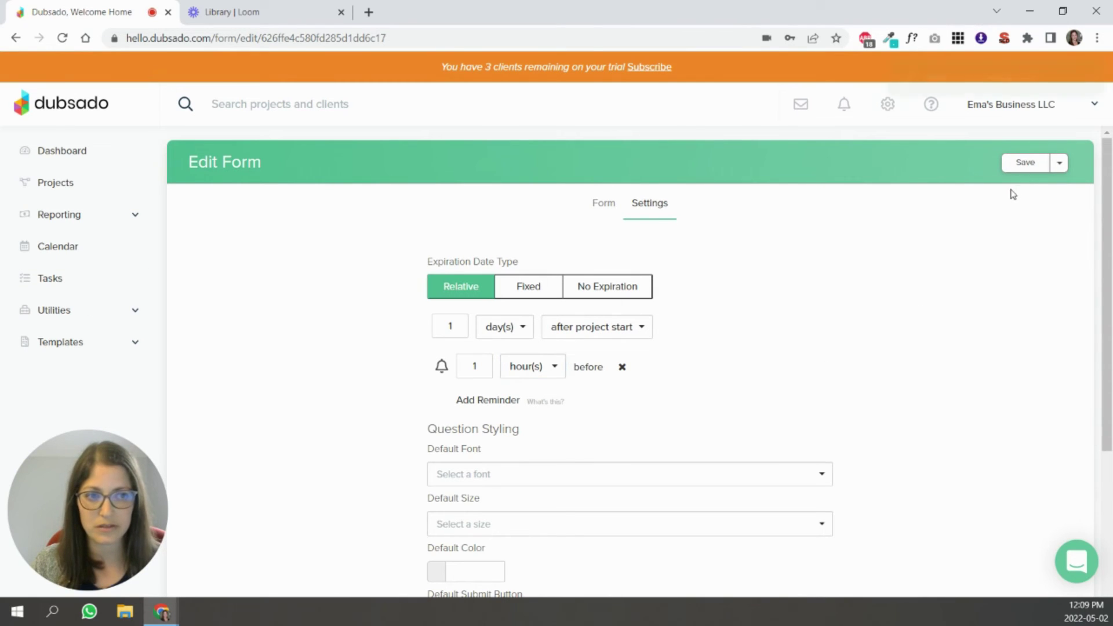
{"action": "left_click", "coordinate": [74, 346]}
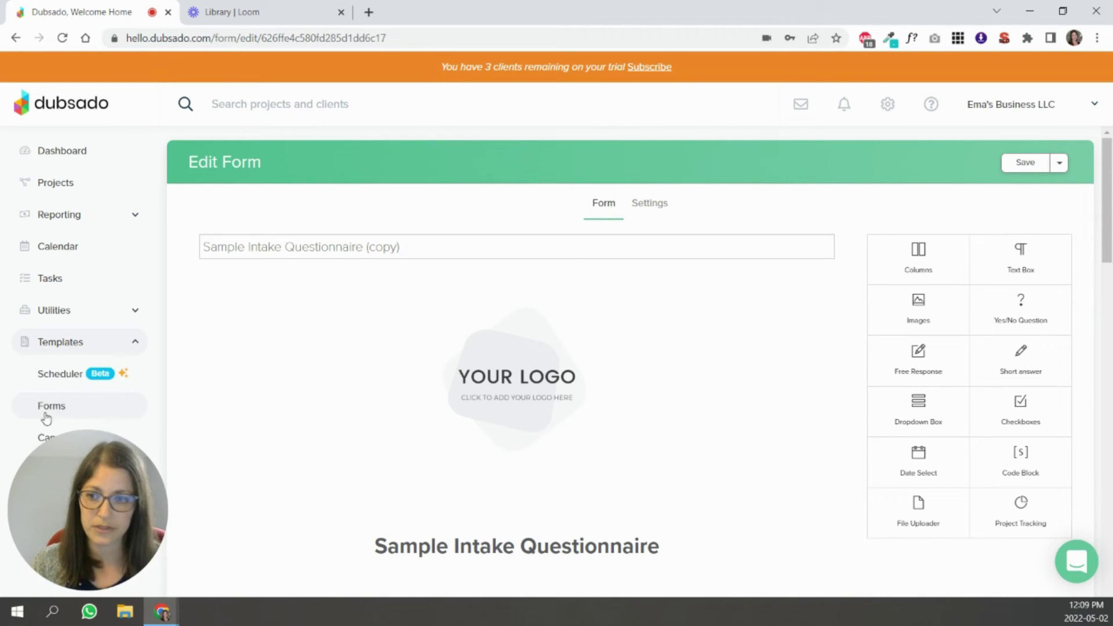
{"action": "left_click", "coordinate": [117, 433]}
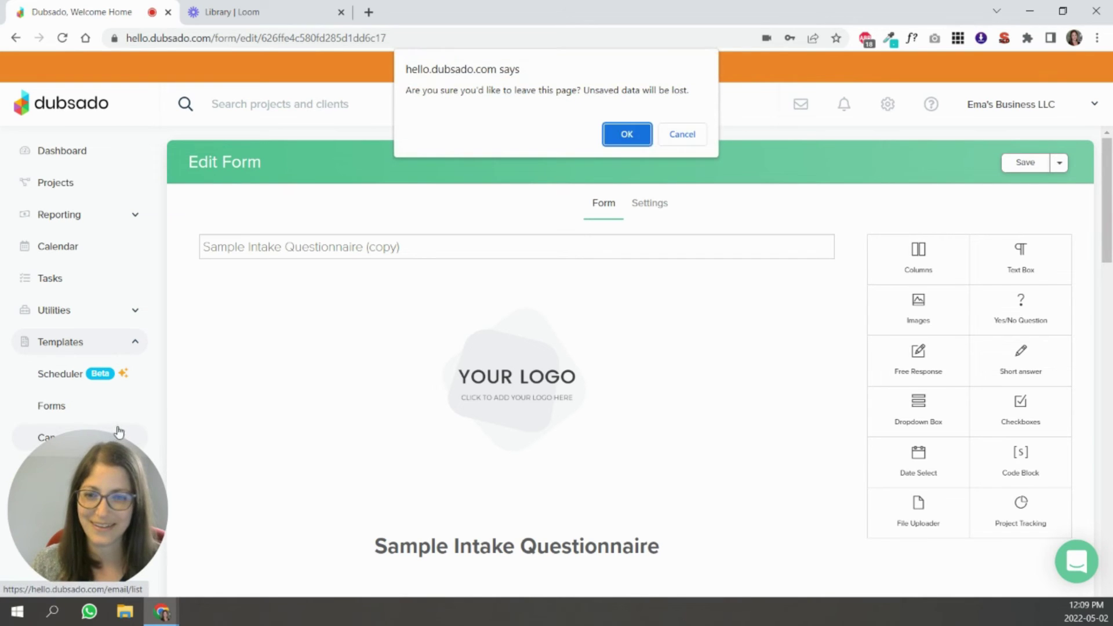
{"action": "left_click", "coordinate": [632, 133]}
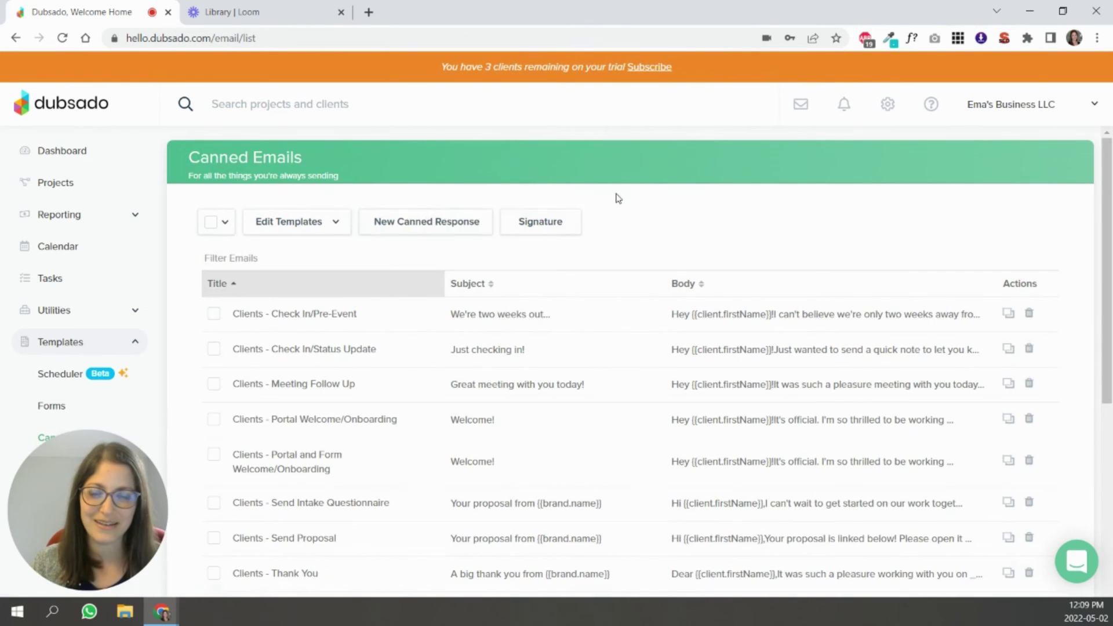
Step: Open the Form Reminder email template and select its body text
{"action": "left_click", "coordinate": [336, 226]}
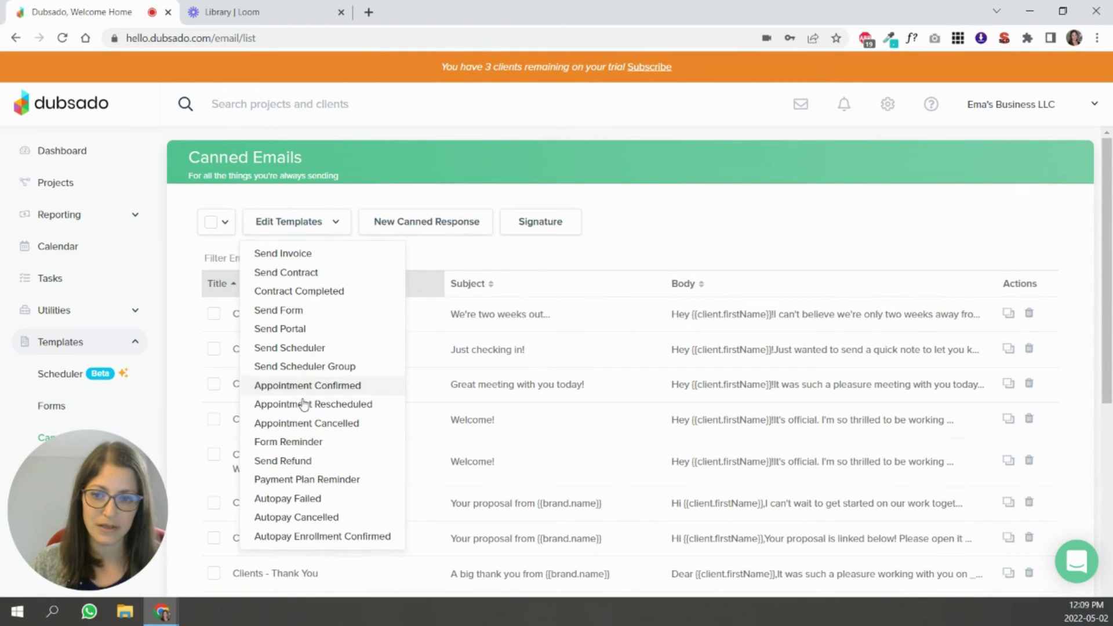
{"action": "left_click", "coordinate": [302, 439]}
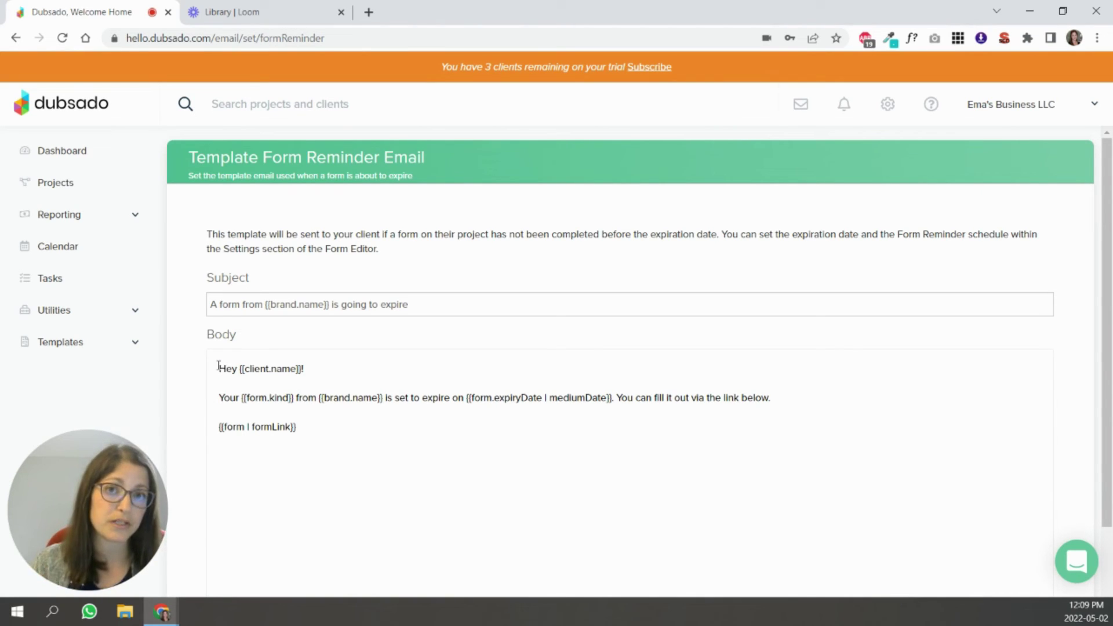
{"action": "left_click_drag", "start_coordinate": [220, 367], "coordinate": [353, 446]}
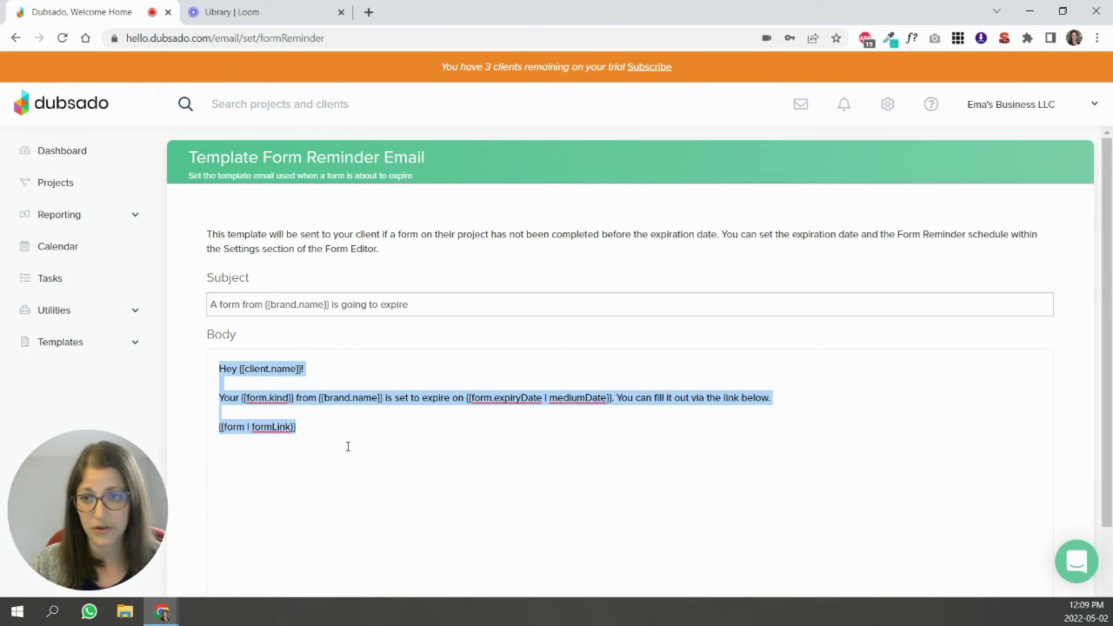
Step: In Sample Intake Questionnaire (copy) settings, remove the 1-hour reminder and choose No Expiration
{"action": "left_click", "coordinate": [98, 338]}
{"action": "left_click", "coordinate": [61, 405]}
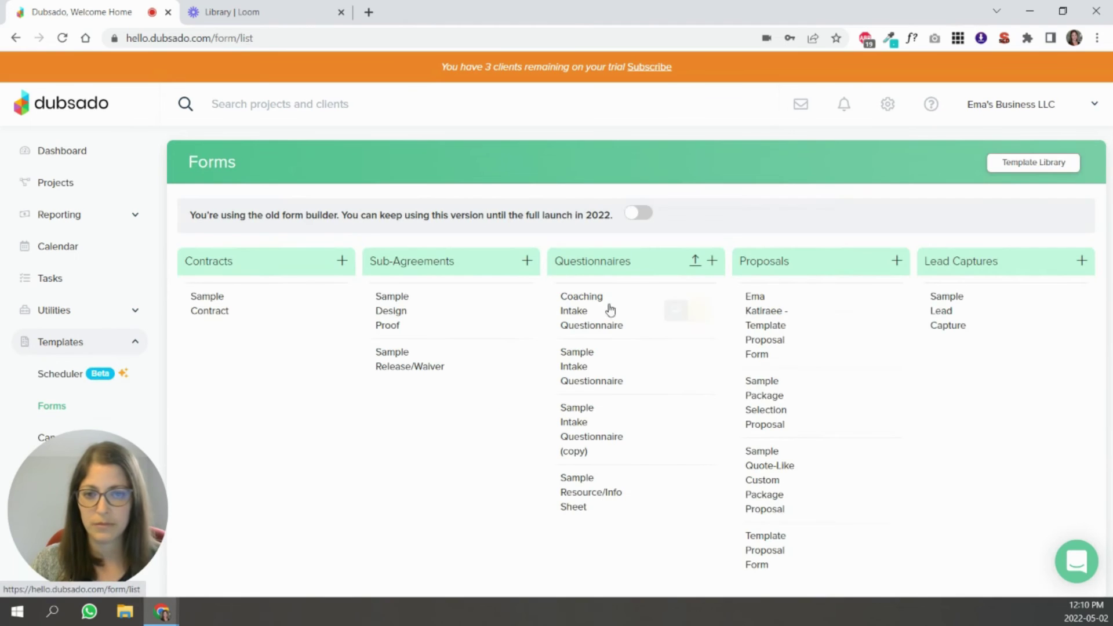
{"action": "left_click", "coordinate": [588, 440]}
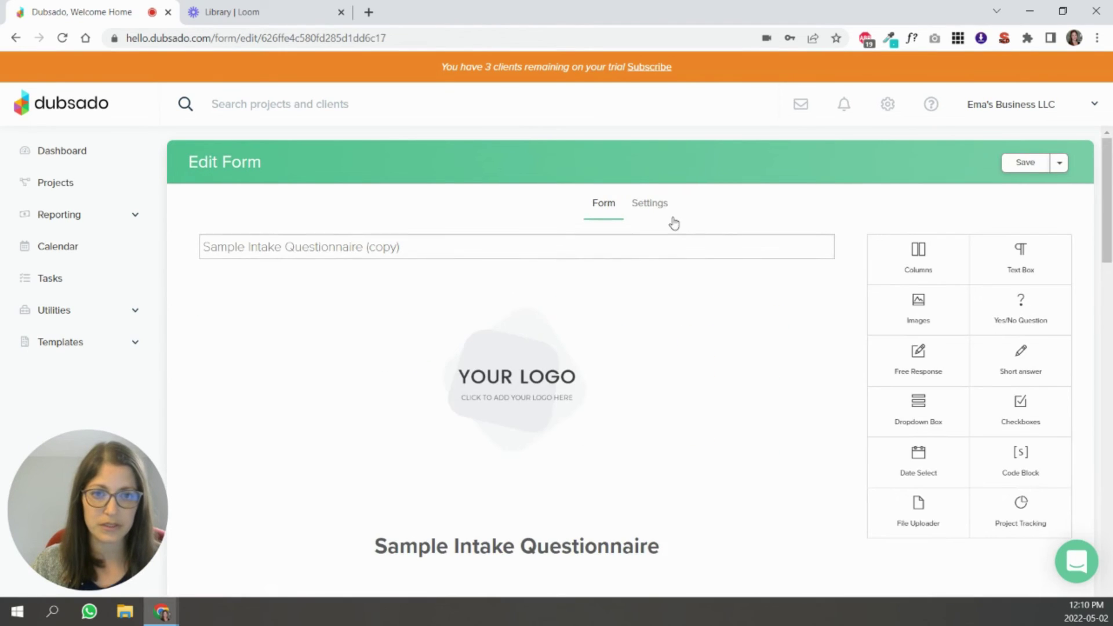
{"action": "left_click", "coordinate": [650, 191]}
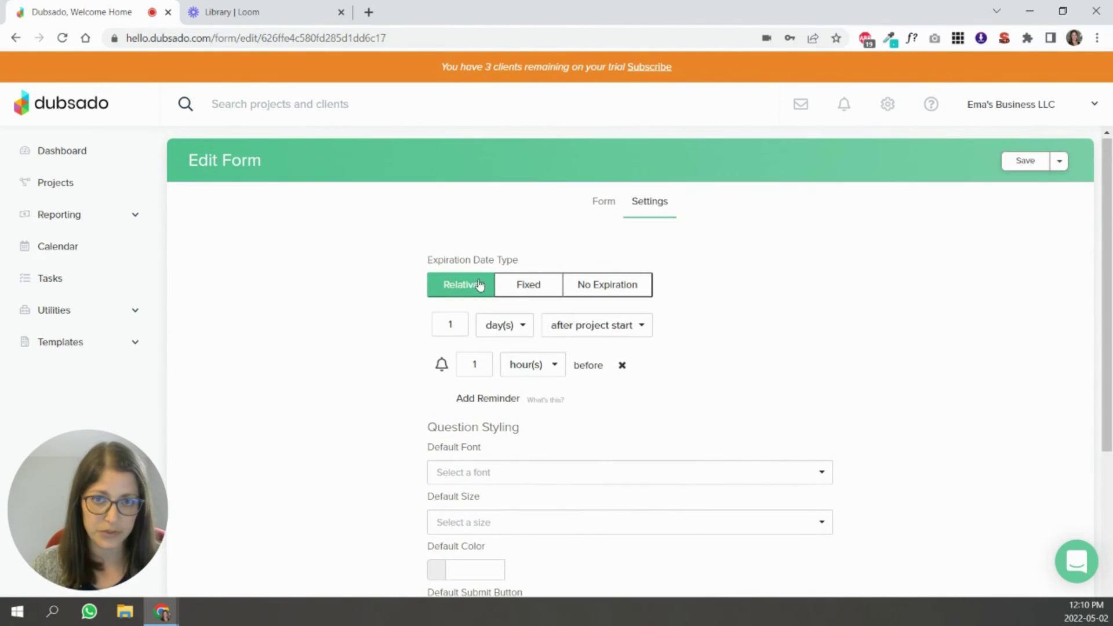
{"action": "left_click", "coordinate": [538, 291]}
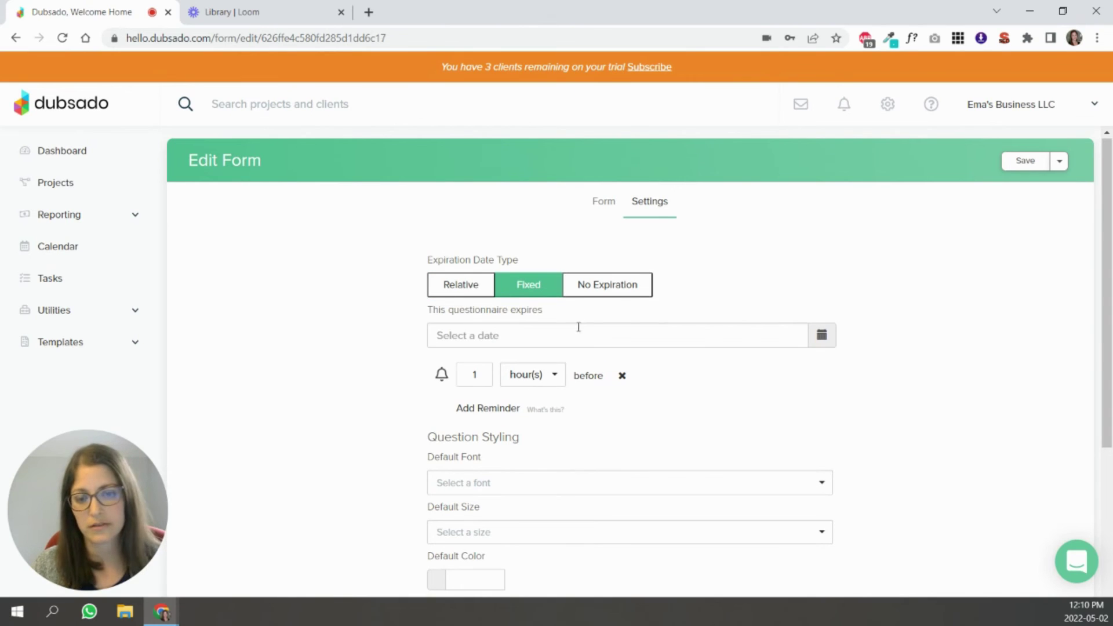
{"action": "left_click", "coordinate": [623, 378]}
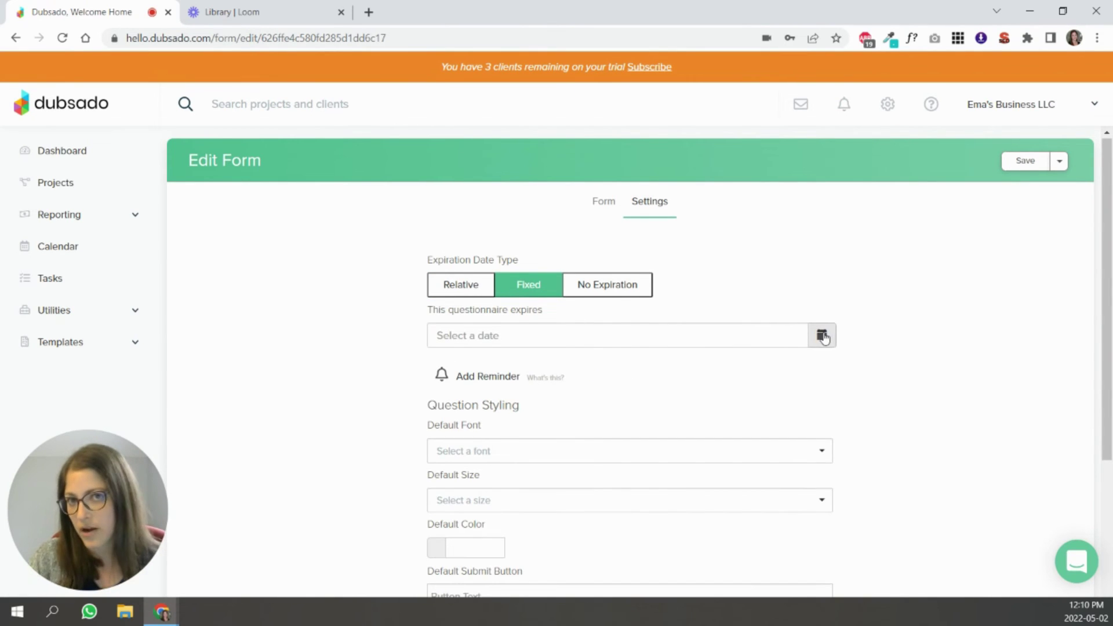
{"action": "left_click", "coordinate": [822, 337]}
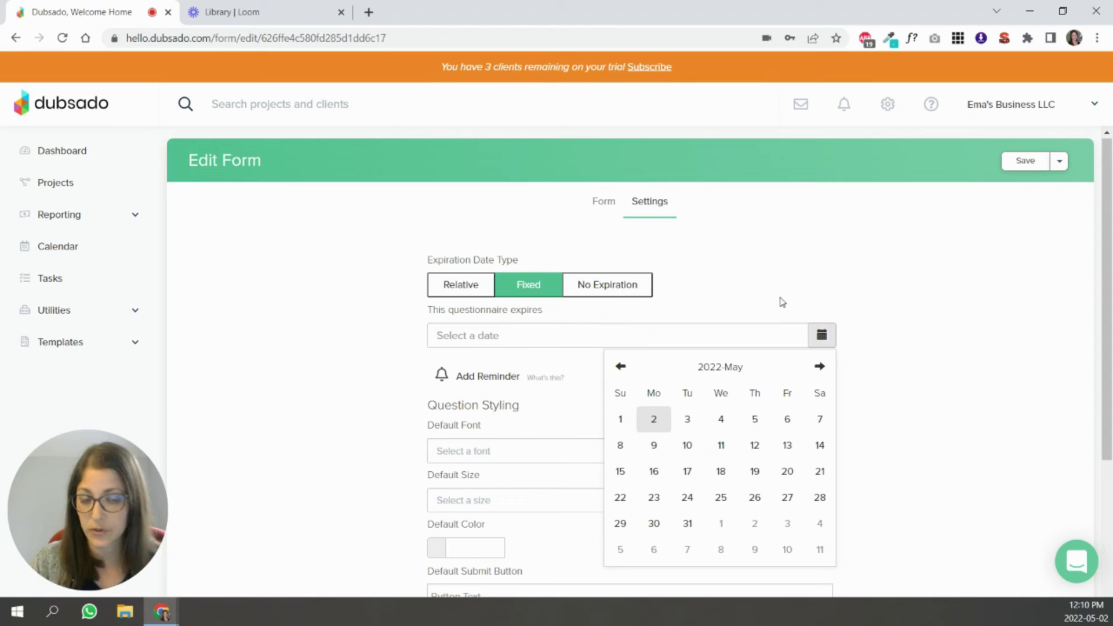
{"action": "left_click", "coordinate": [643, 287]}
{"action": "left_click", "coordinate": [642, 287]}
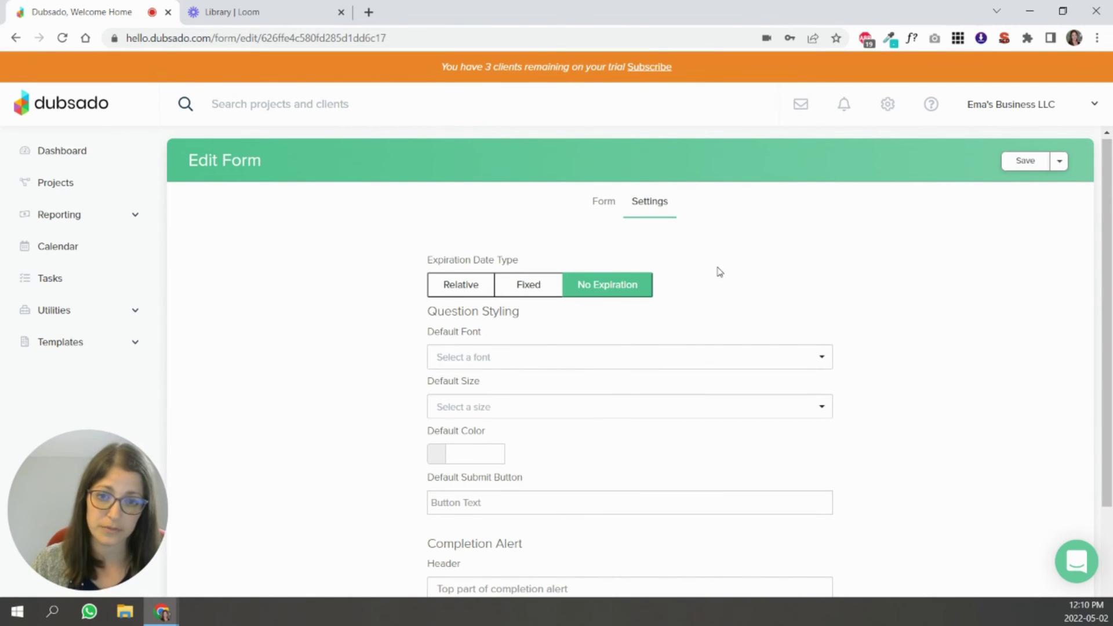
{"action": "scroll", "coordinate": [719, 270], "scroll_direction": "down", "scroll_amount": 1}
{"action": "scroll", "coordinate": [719, 270], "scroll_direction": "down", "scroll_amount": 1}
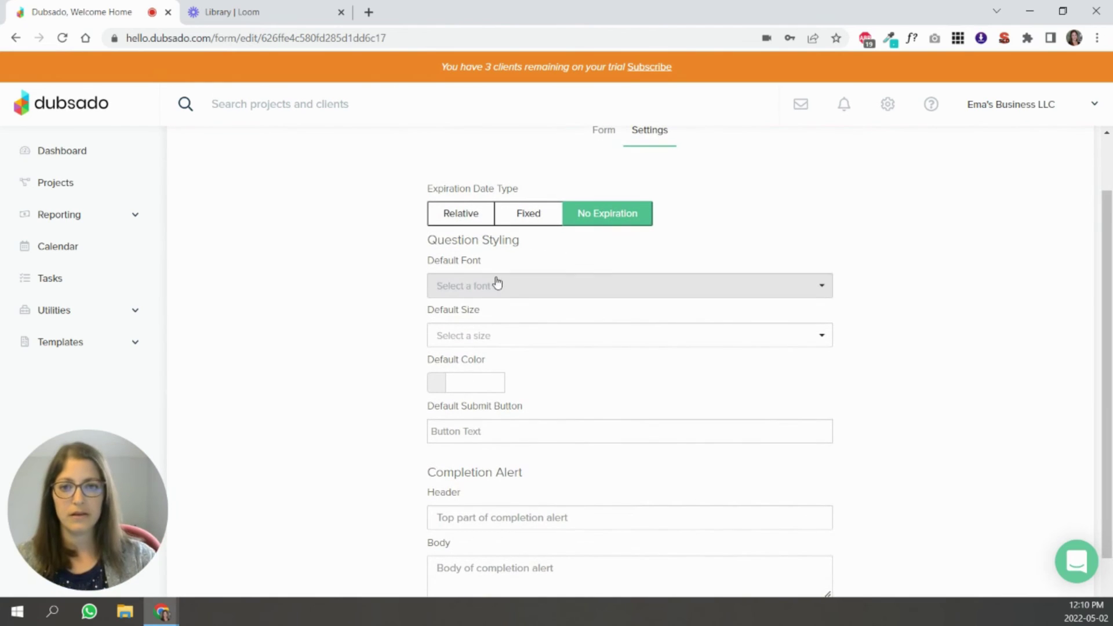
Step: Set the default question font to Poppins, then check the questions in the form builder
{"action": "left_click", "coordinate": [508, 293]}
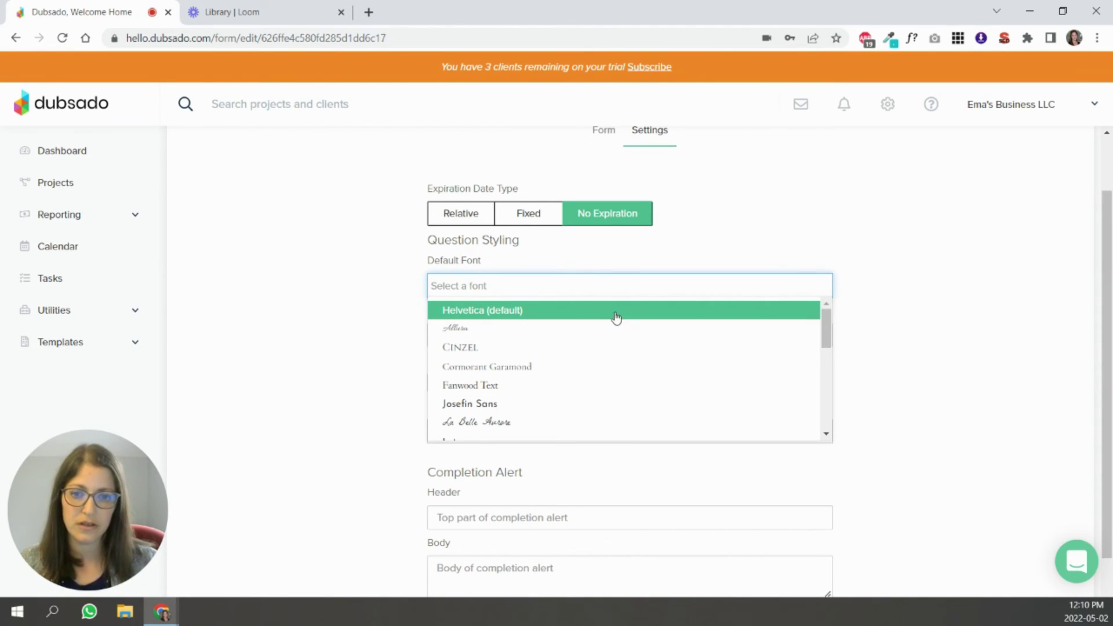
{"action": "scroll", "coordinate": [579, 348], "scroll_direction": "down", "scroll_amount": 4}
{"action": "left_click", "coordinate": [480, 395]}
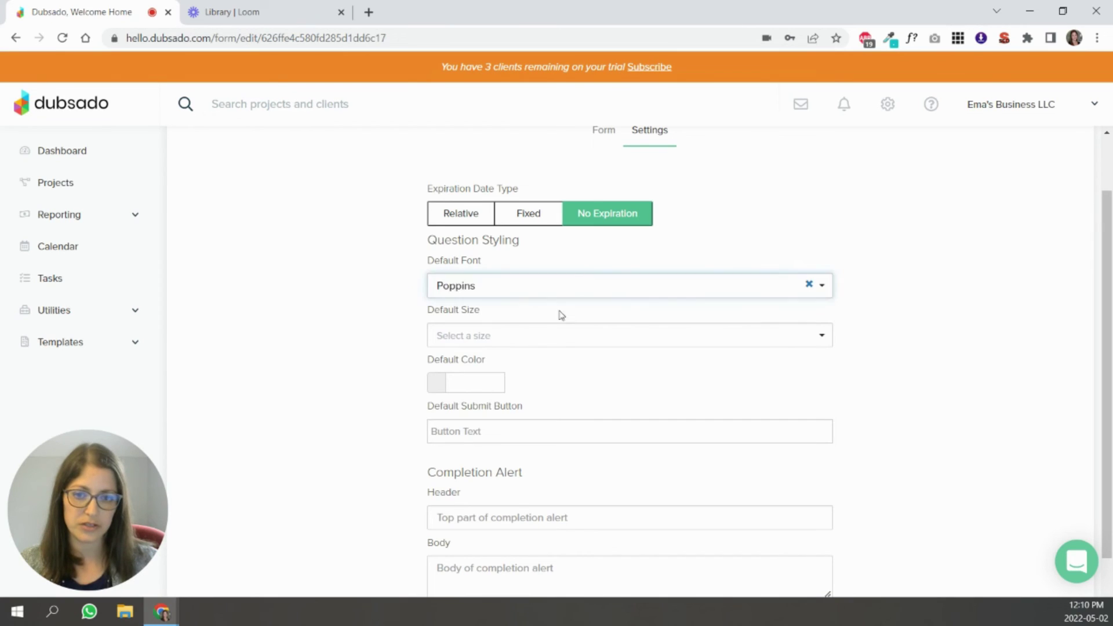
{"action": "left_click", "coordinate": [605, 139]}
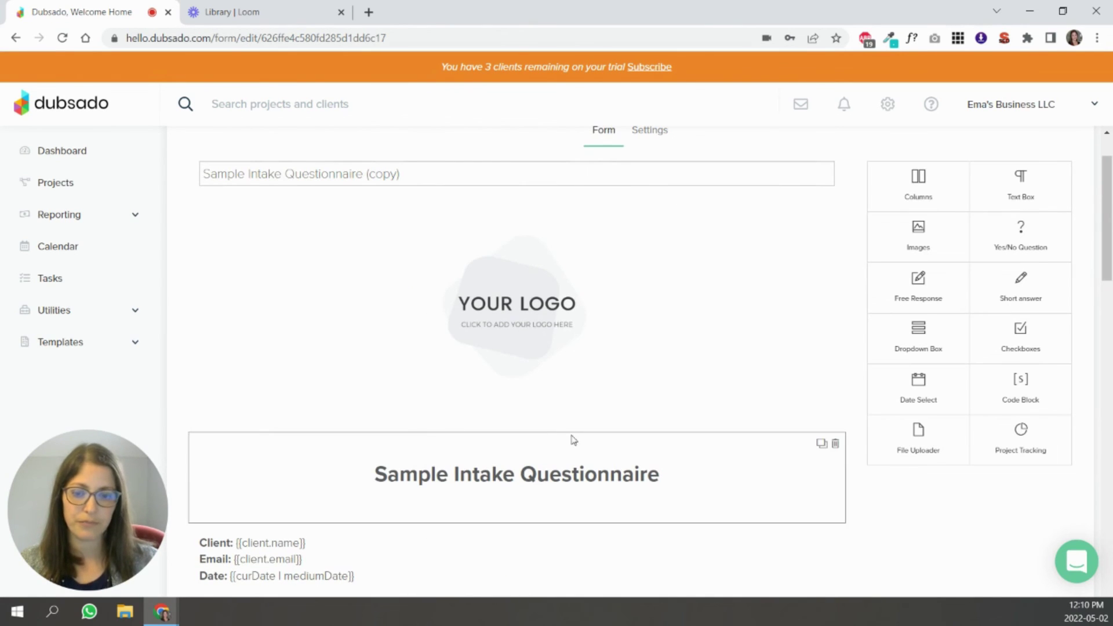
{"action": "scroll", "coordinate": [552, 429], "scroll_direction": "down", "scroll_amount": 4}
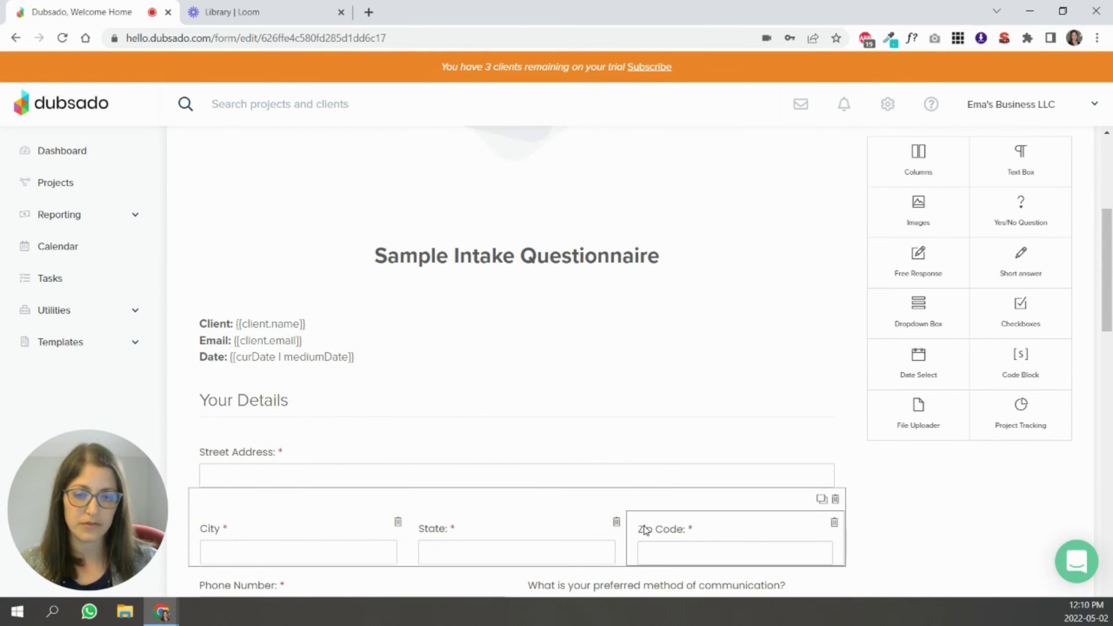
{"action": "scroll", "coordinate": [581, 280], "scroll_direction": "up", "scroll_amount": 5}
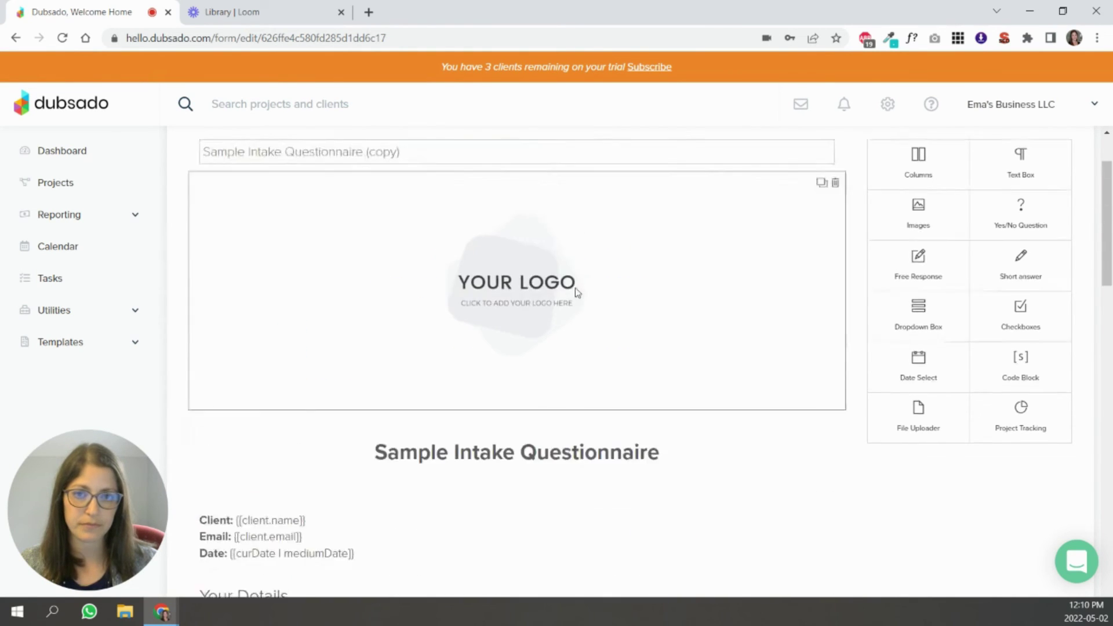
{"action": "left_click", "coordinate": [650, 203]}
Step: Leave the default question size unchanged and keep black 000000 as the default question colour
{"action": "left_click", "coordinate": [433, 416]}
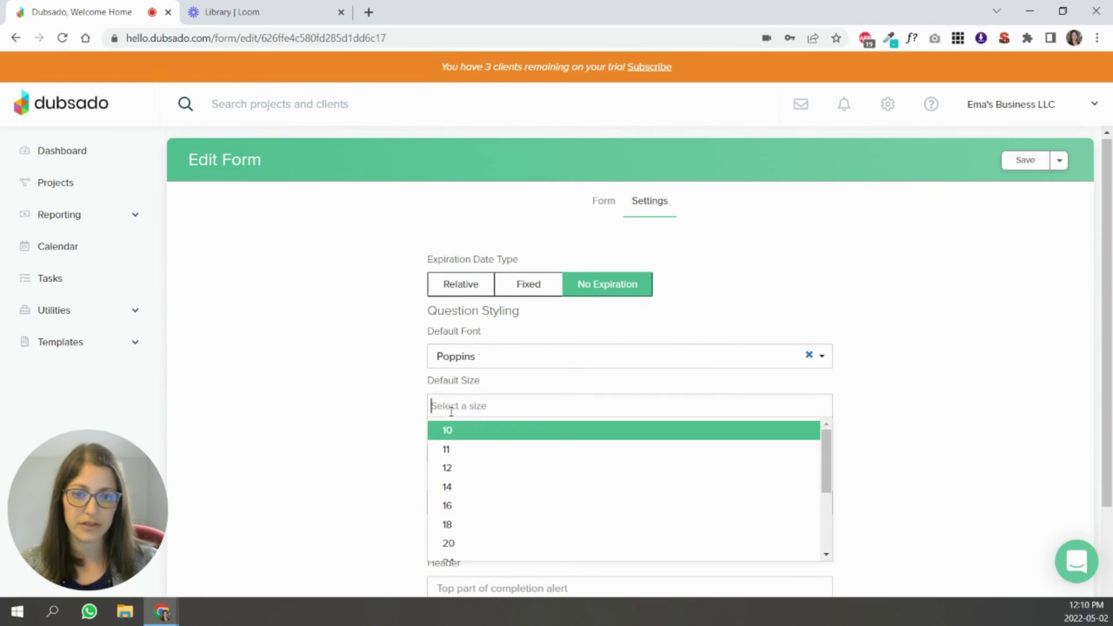
{"action": "left_click", "coordinate": [361, 432]}
{"action": "left_click", "coordinate": [479, 452]}
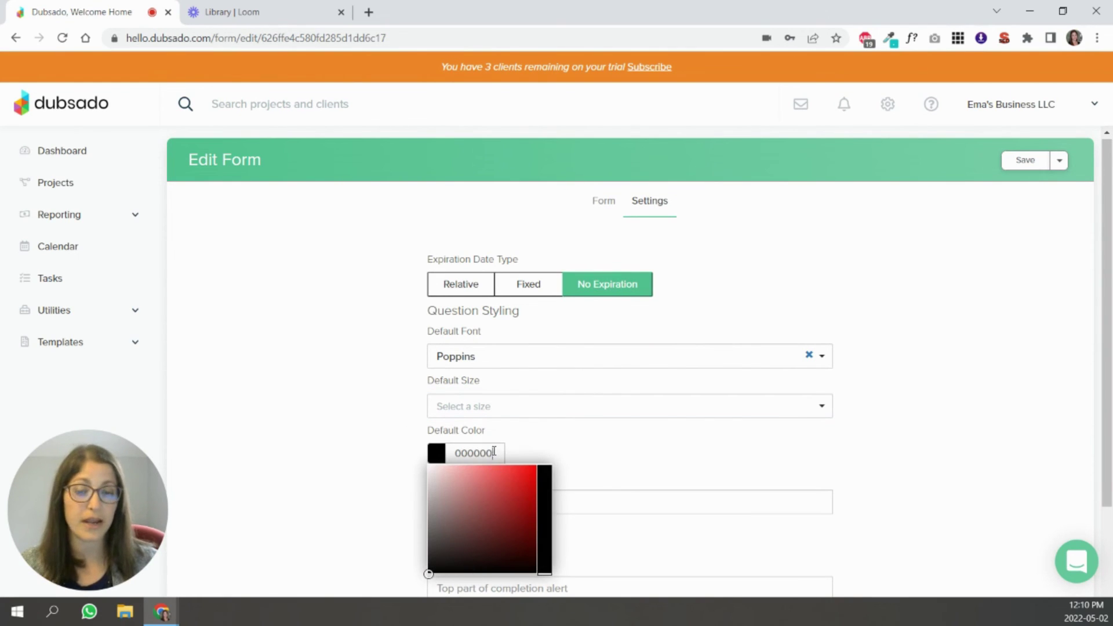
{"action": "left_click", "coordinate": [659, 458]}
Step: Start editing the Default Submit Button text in the settings
{"action": "scroll", "coordinate": [666, 445], "scroll_direction": "down", "scroll_amount": 3}
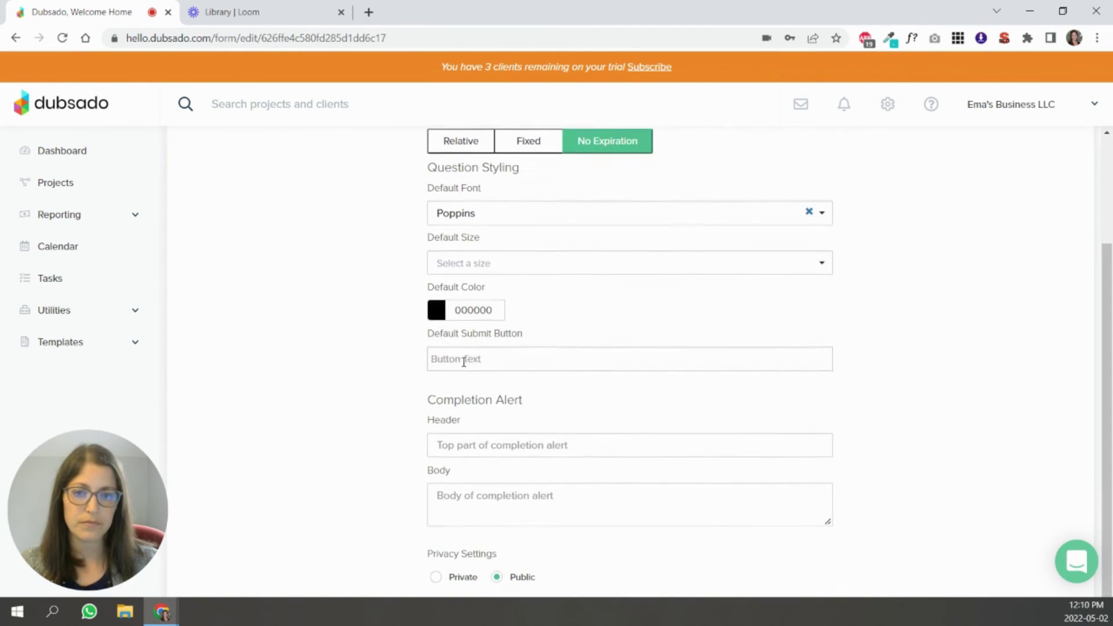
{"action": "left_click", "coordinate": [470, 357]}
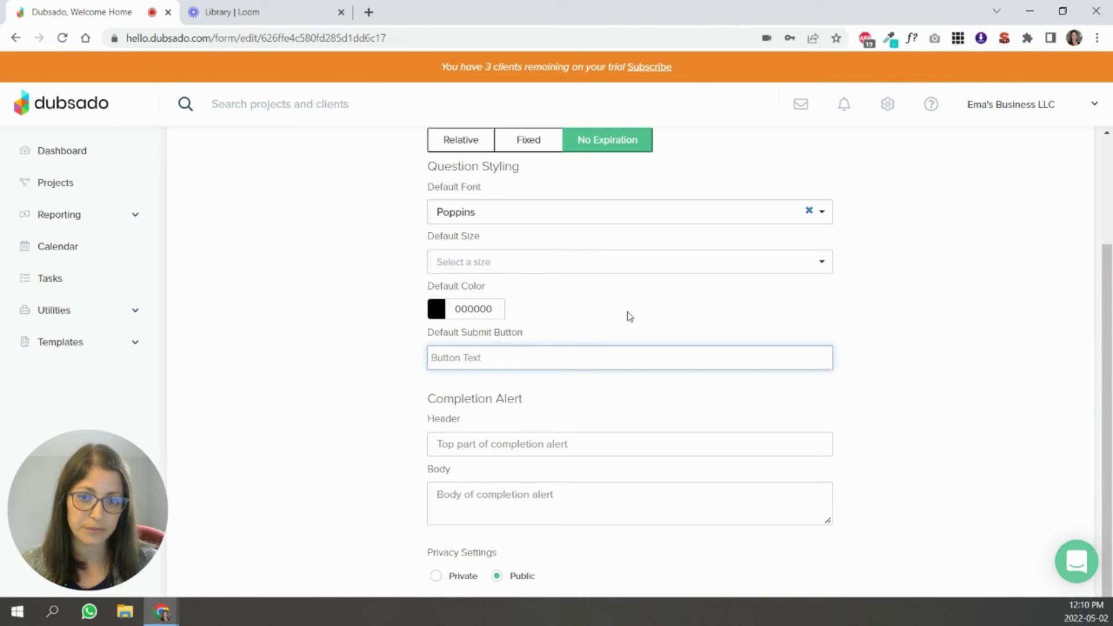
{"action": "scroll", "coordinate": [804, 403], "scroll_direction": "down", "scroll_amount": 1}
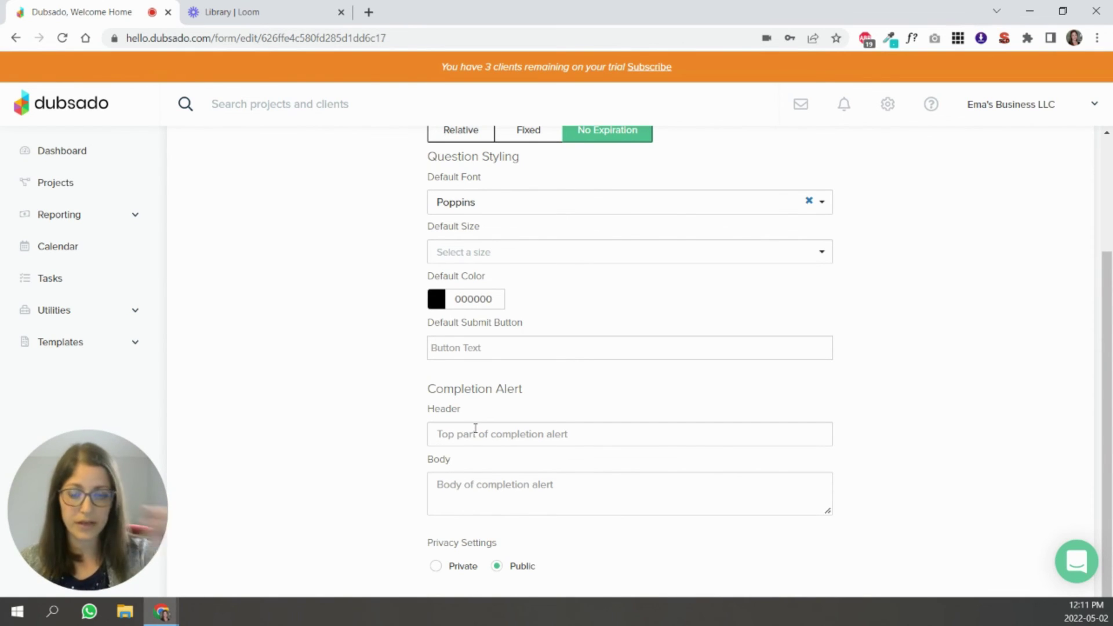
{"action": "left_click", "coordinate": [454, 492]}
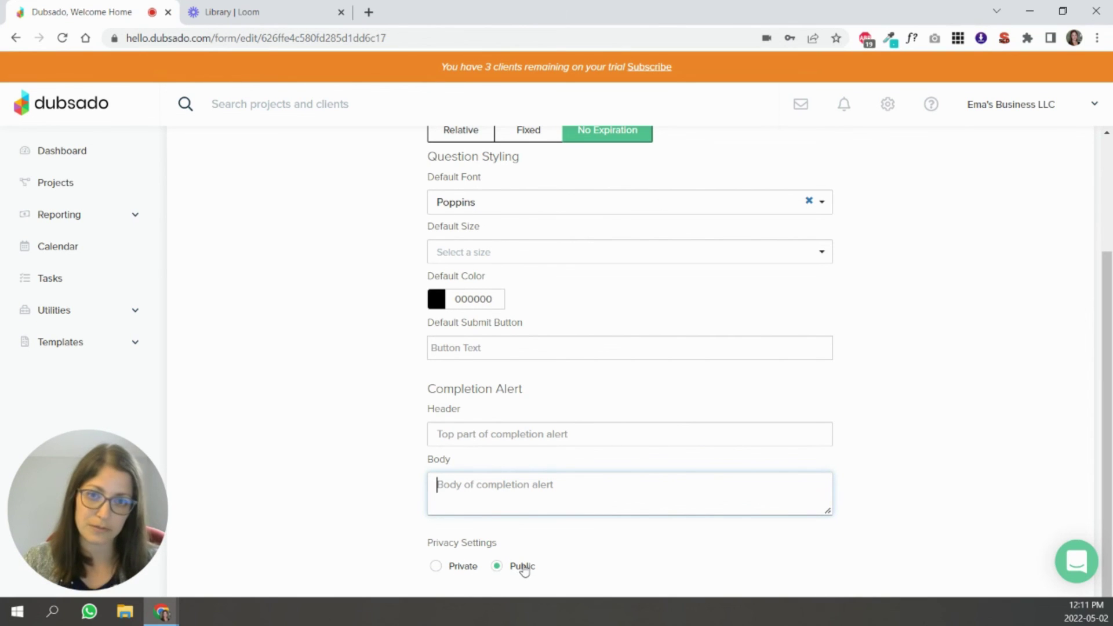
{"action": "scroll", "coordinate": [525, 570], "scroll_direction": "up", "scroll_amount": 3}
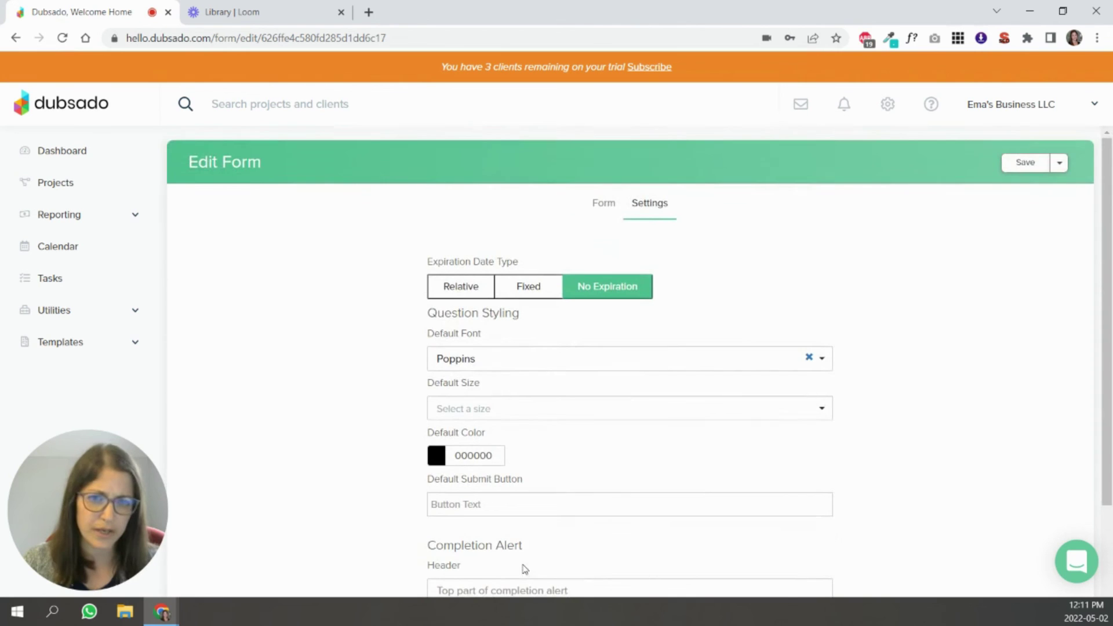
{"action": "scroll", "coordinate": [524, 570], "scroll_direction": "down", "scroll_amount": 3}
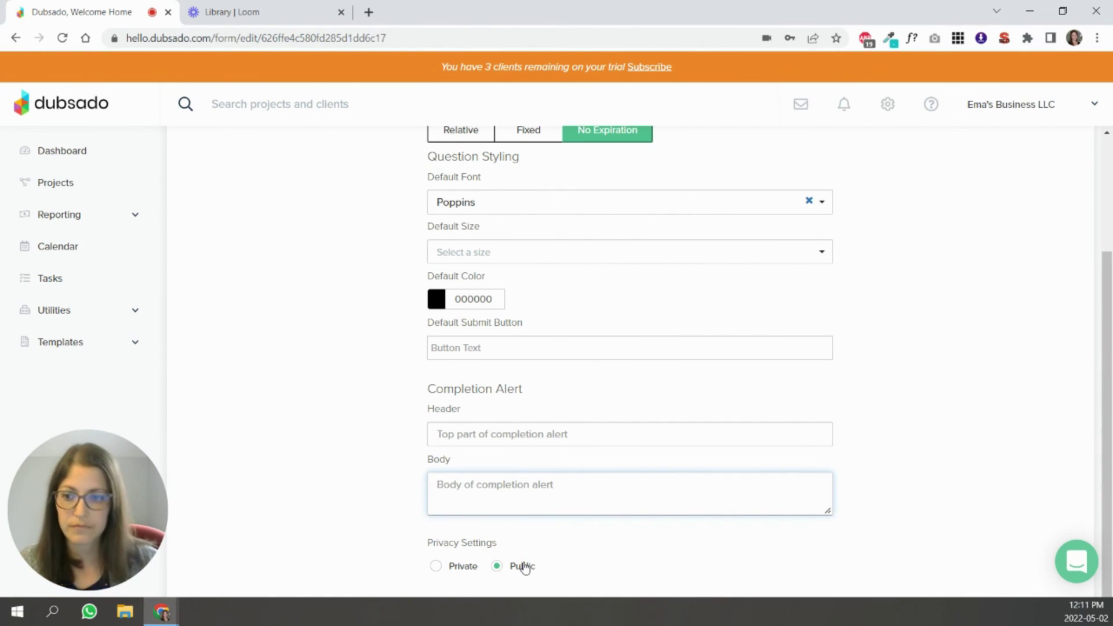
{"action": "scroll", "coordinate": [524, 568], "scroll_direction": "up", "scroll_amount": 3}
Step: Replace the YOUR LOGO placeholder with the Welcome to YOUR BUSINESS OR COMPANY NAME banner image
{"action": "left_click", "coordinate": [610, 212]}
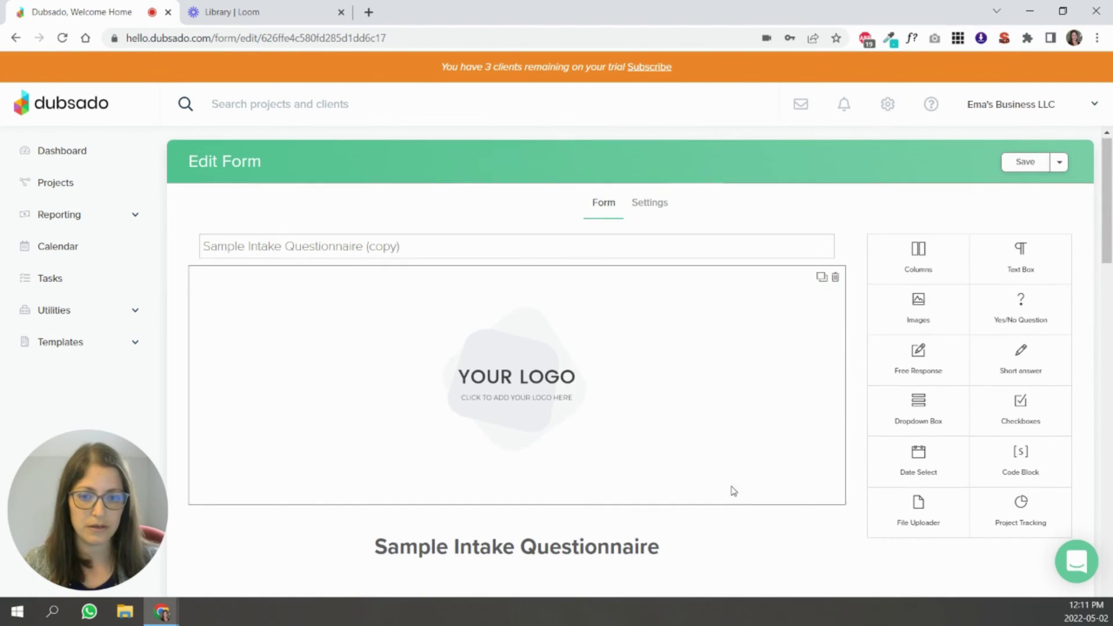
{"action": "scroll", "coordinate": [734, 490], "scroll_direction": "down", "scroll_amount": 5}
{"action": "scroll", "coordinate": [642, 438], "scroll_direction": "up", "scroll_amount": 3}
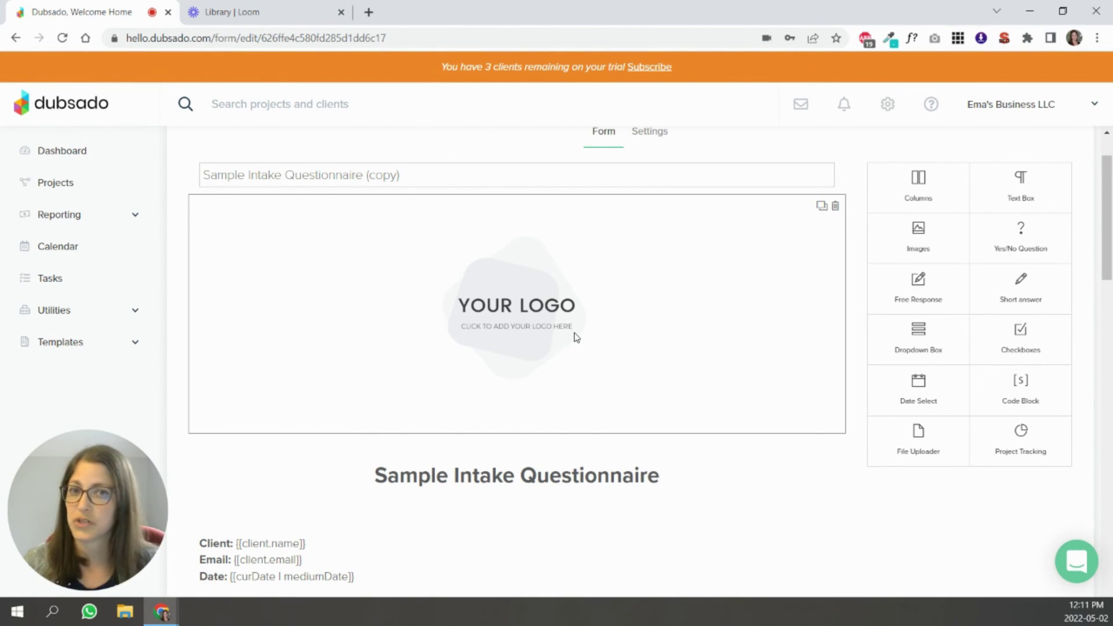
{"action": "left_click", "coordinate": [576, 338]}
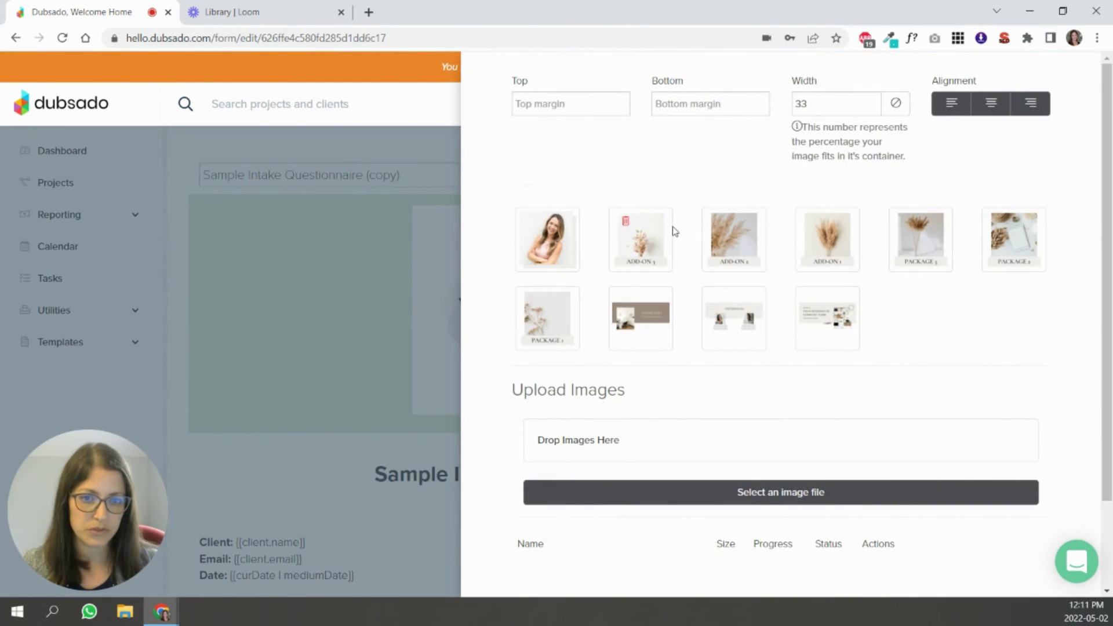
{"action": "left_click", "coordinate": [840, 343]}
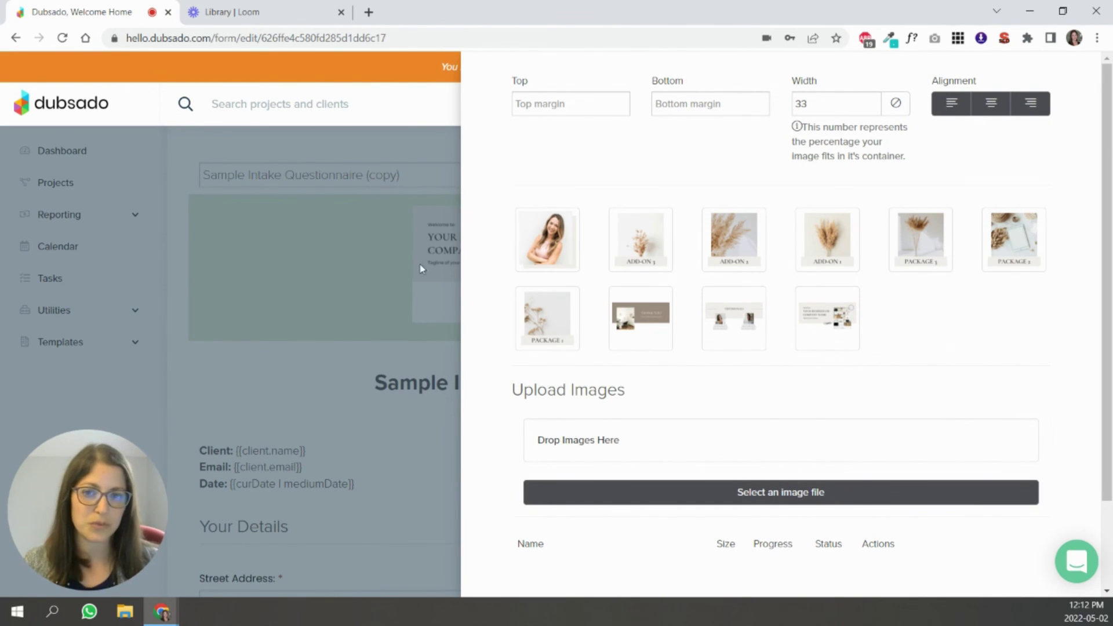
Step: Clear the image's 33 width value so the banner spans the full form
{"action": "double_click", "coordinate": [805, 103]}
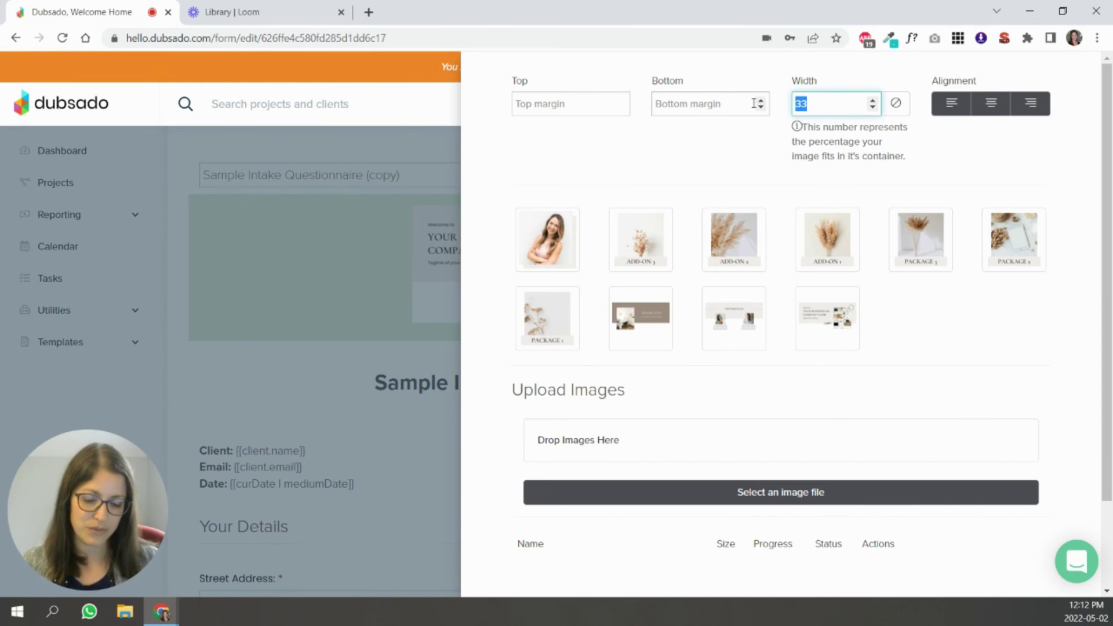
{"action": "key", "text": "BackSpace"}
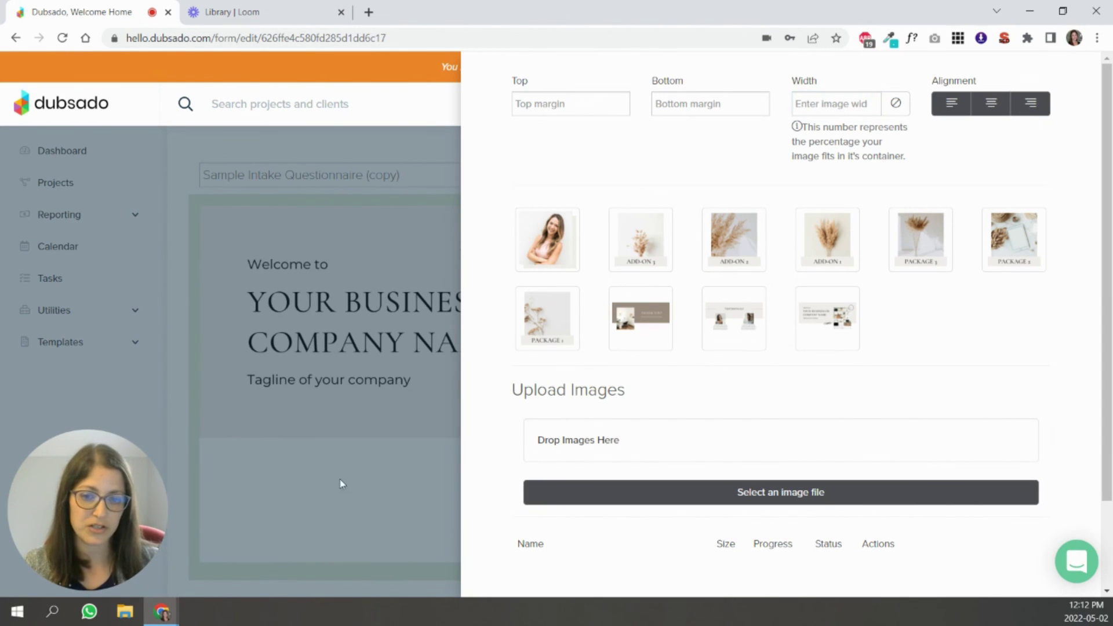
{"action": "scroll", "coordinate": [551, 579], "scroll_direction": "down", "scroll_amount": 2}
{"action": "left_click", "coordinate": [550, 580]}
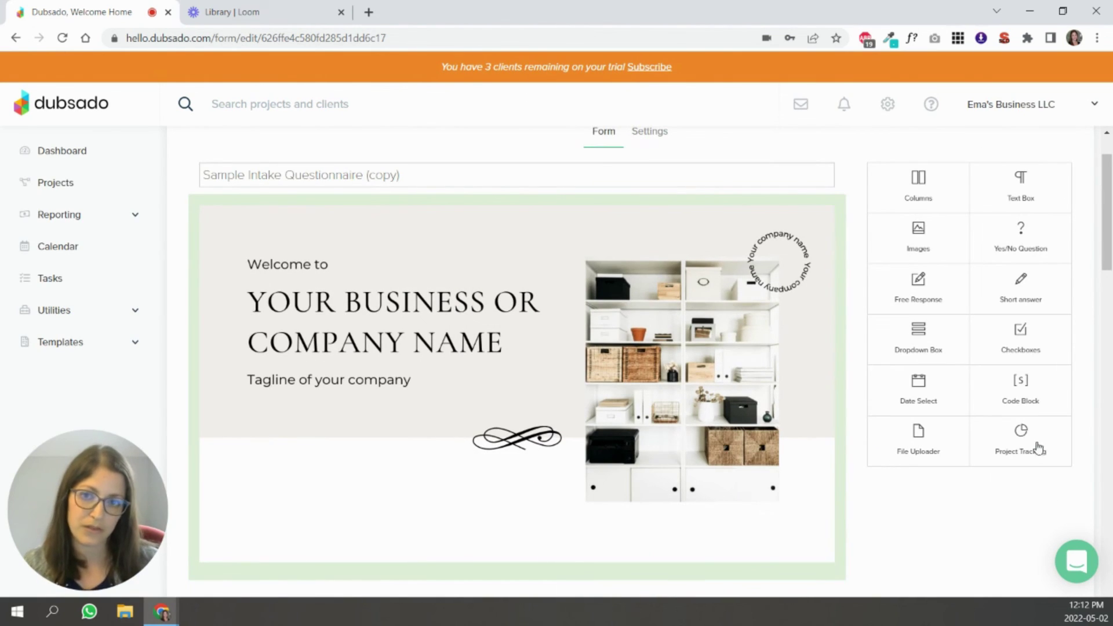
Step: Restyle the Sample Intake Questionnaire title in Cormorant Garamond at size 48
{"action": "scroll", "coordinate": [850, 400], "scroll_direction": "down", "scroll_amount": 1}
{"action": "scroll", "coordinate": [850, 400], "scroll_direction": "down", "scroll_amount": 3}
{"action": "left_click", "coordinate": [534, 415]}
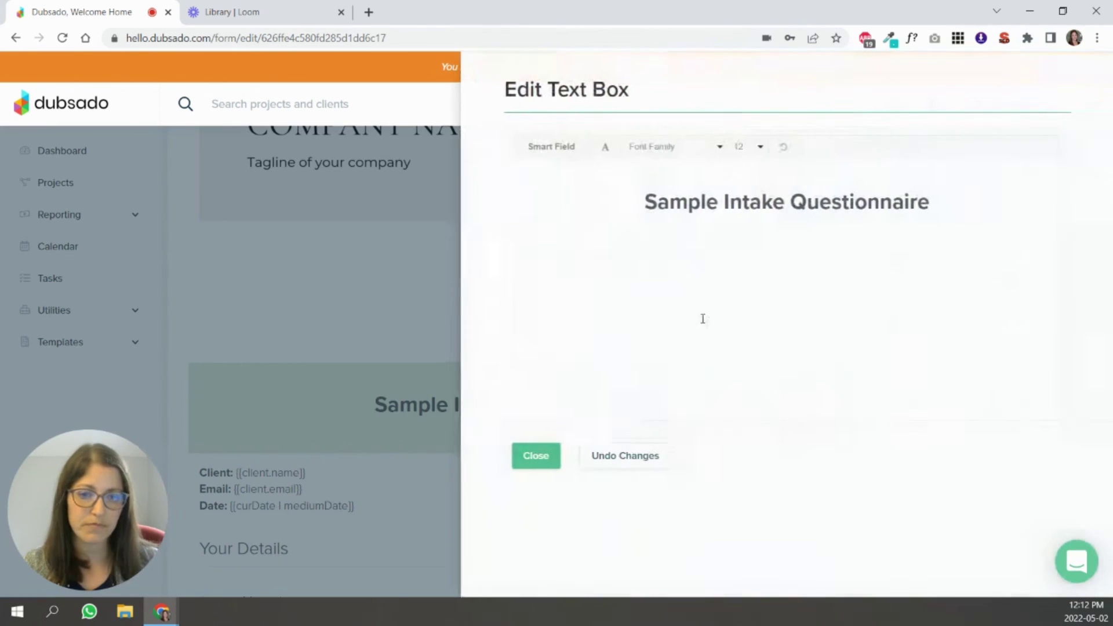
{"action": "triple_click", "coordinate": [964, 206]}
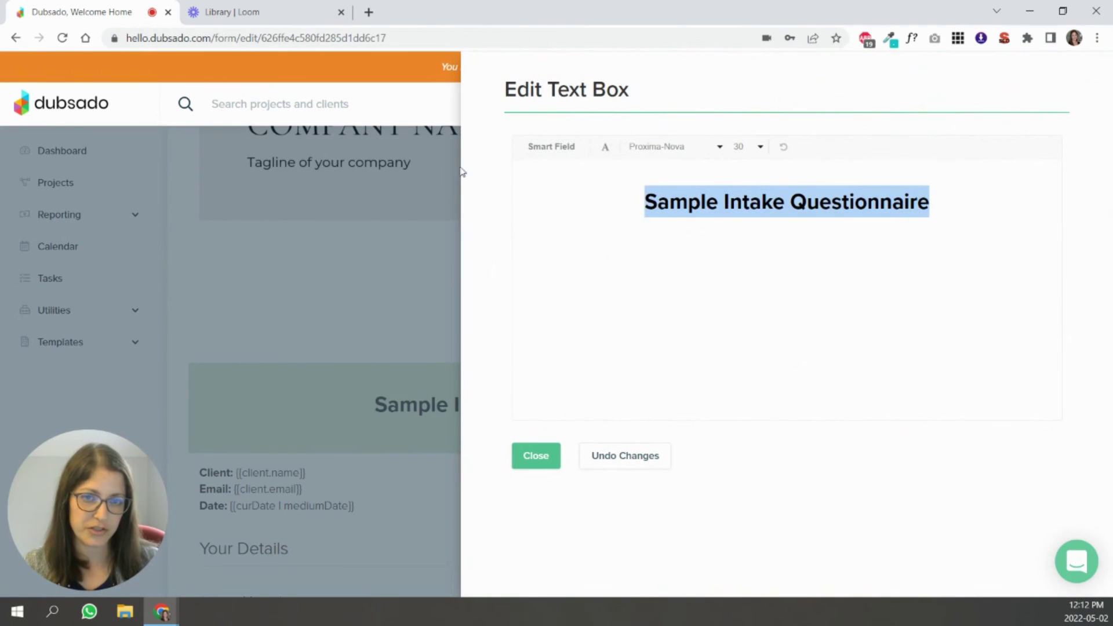
{"action": "left_click", "coordinate": [668, 155]}
{"action": "left_click_drag", "start_coordinate": [761, 325], "coordinate": [760, 237]}
{"action": "left_click", "coordinate": [733, 253]}
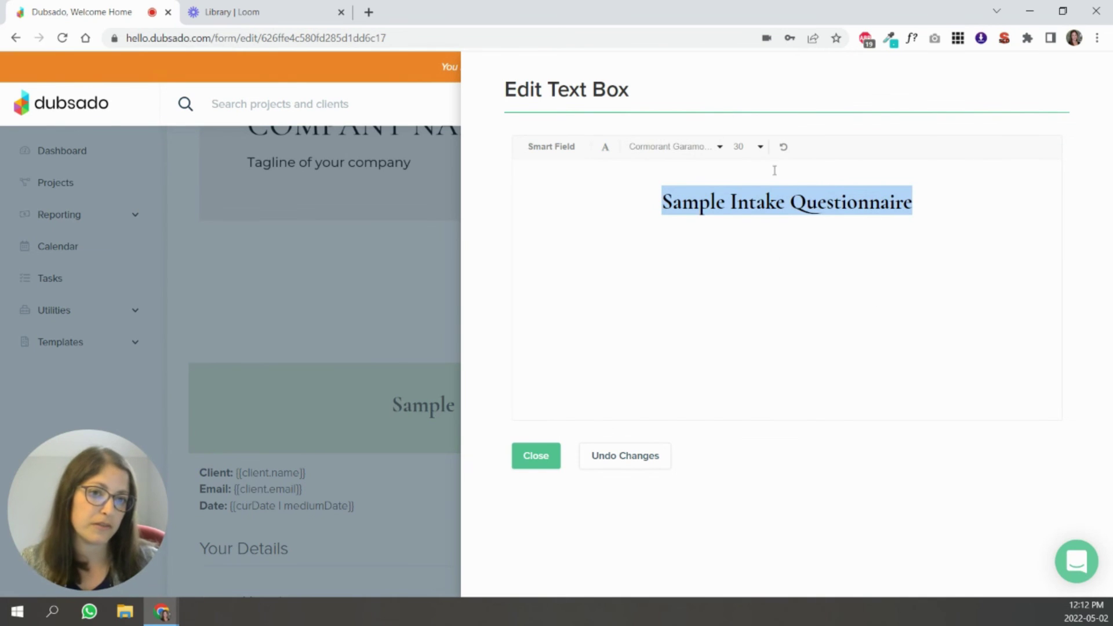
{"action": "left_click", "coordinate": [760, 147]}
{"action": "left_click", "coordinate": [750, 302]}
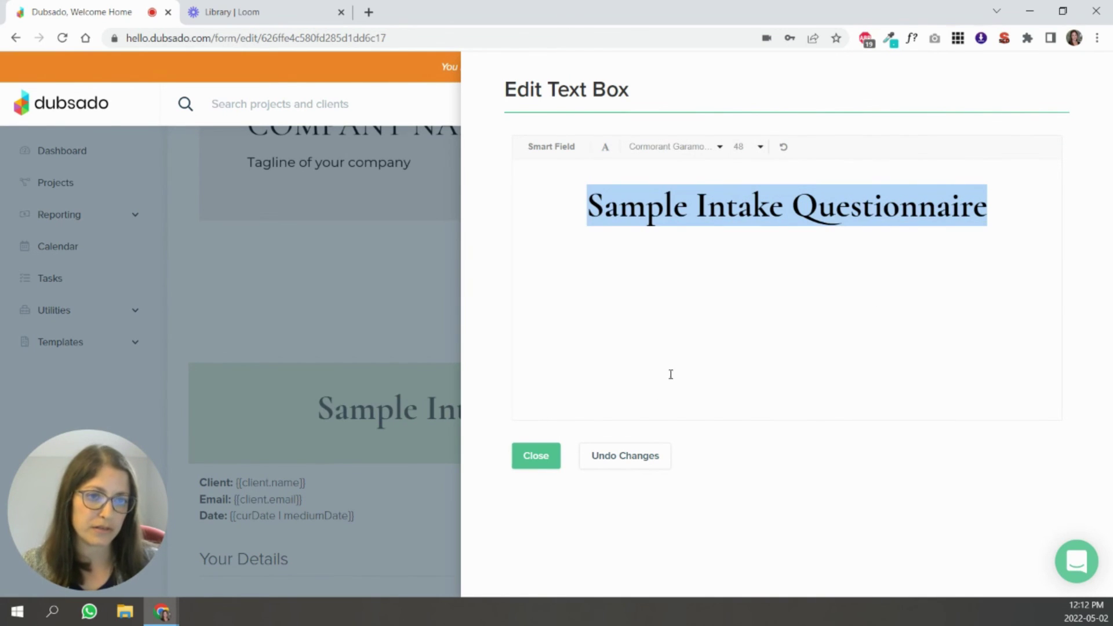
{"action": "left_click", "coordinate": [536, 455]}
Step: Change the Your Details heading to the Cormorant Garamond font
{"action": "scroll", "coordinate": [649, 373], "scroll_direction": "up", "scroll_amount": 3}
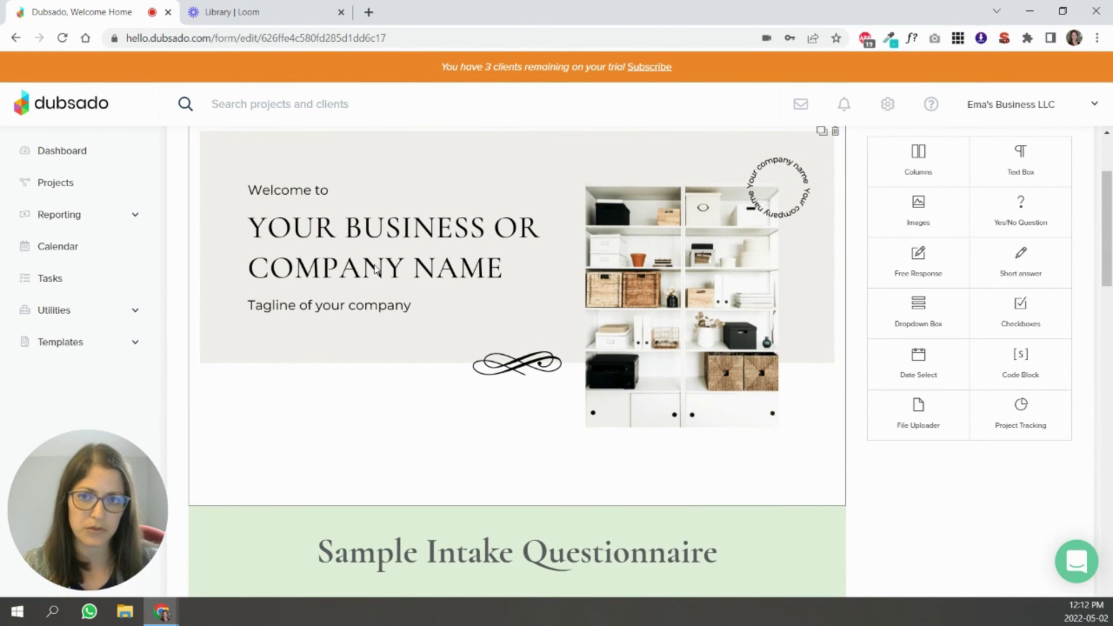
{"action": "scroll", "coordinate": [581, 423], "scroll_direction": "down", "scroll_amount": 3}
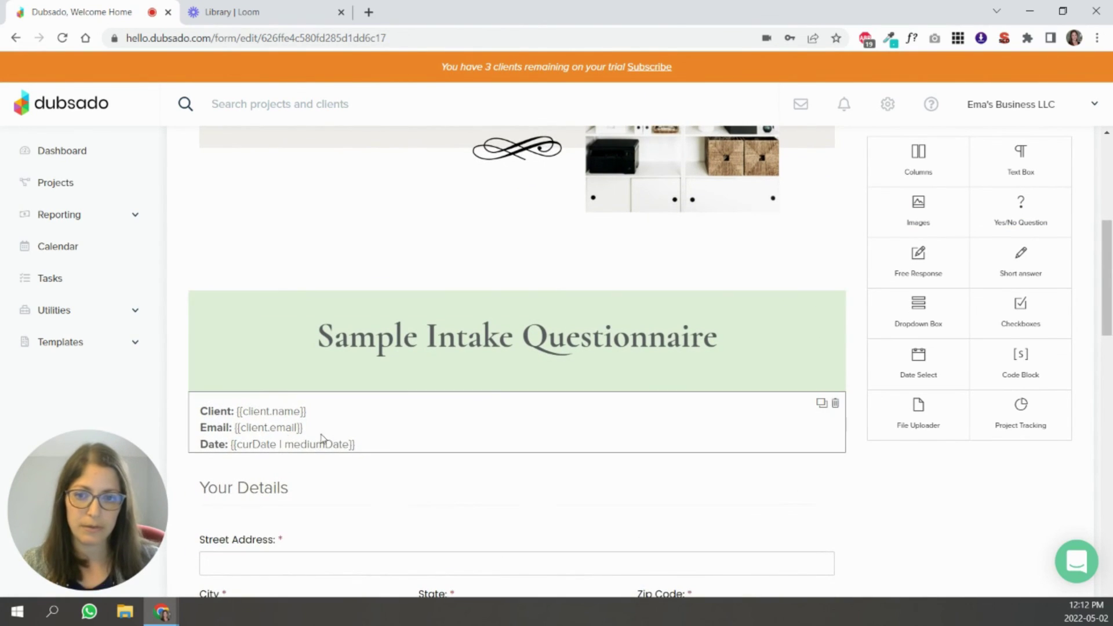
{"action": "left_click", "coordinate": [407, 424]}
{"action": "left_click", "coordinate": [536, 456]}
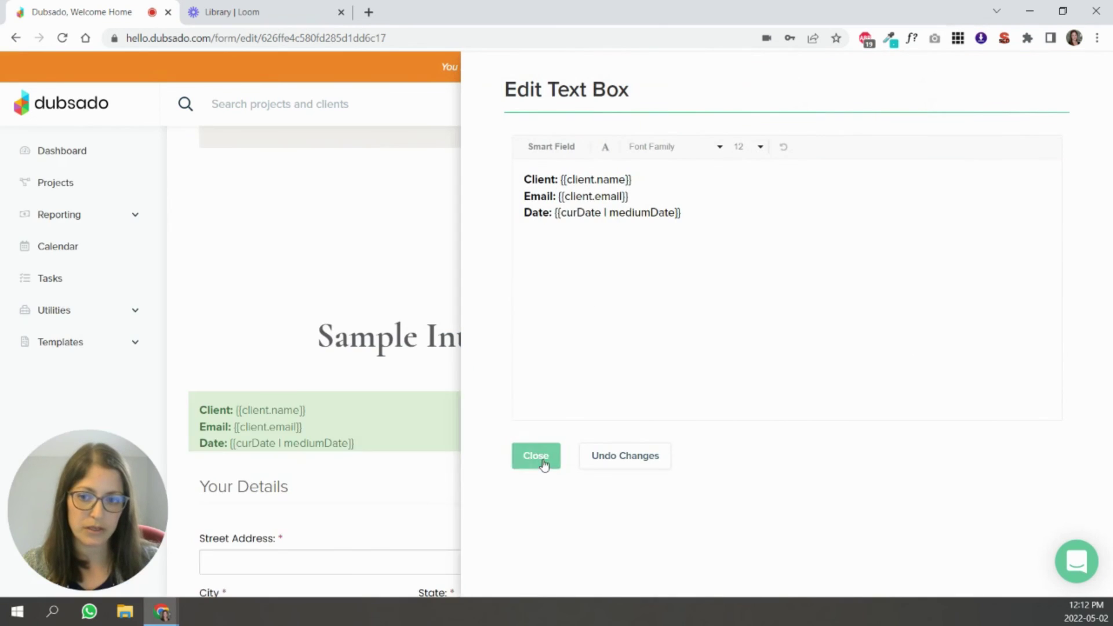
{"action": "left_click", "coordinate": [359, 501]}
{"action": "left_click_drag", "start_coordinate": [742, 194], "coordinate": [322, 186]}
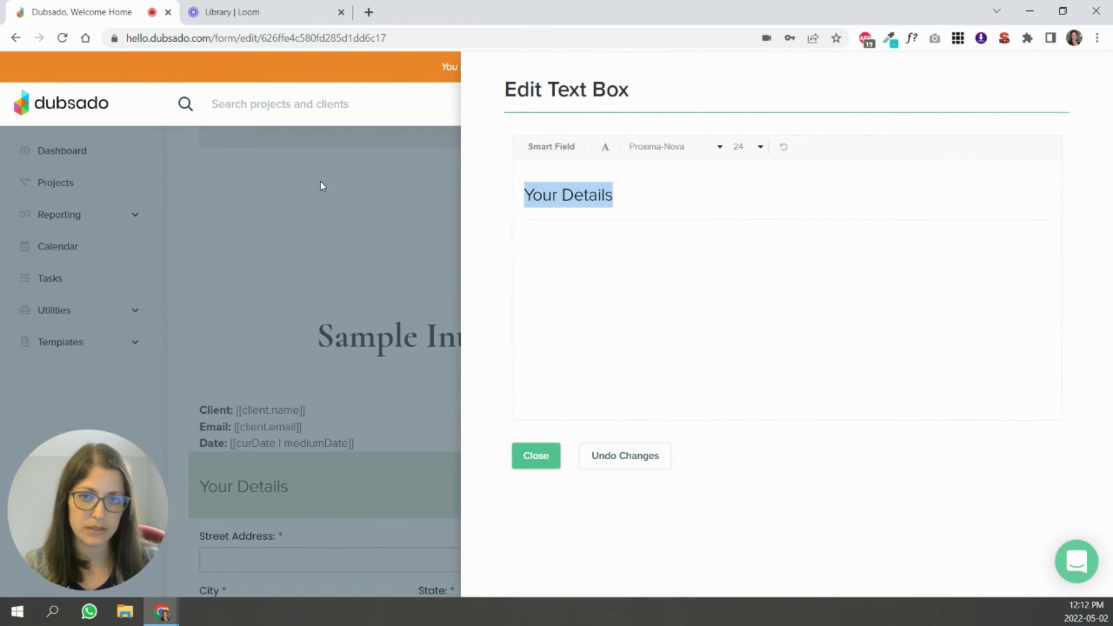
{"action": "left_click", "coordinate": [659, 146]}
{"action": "scroll", "coordinate": [714, 255], "scroll_direction": "up", "scroll_amount": 6}
{"action": "left_click", "coordinate": [717, 243]}
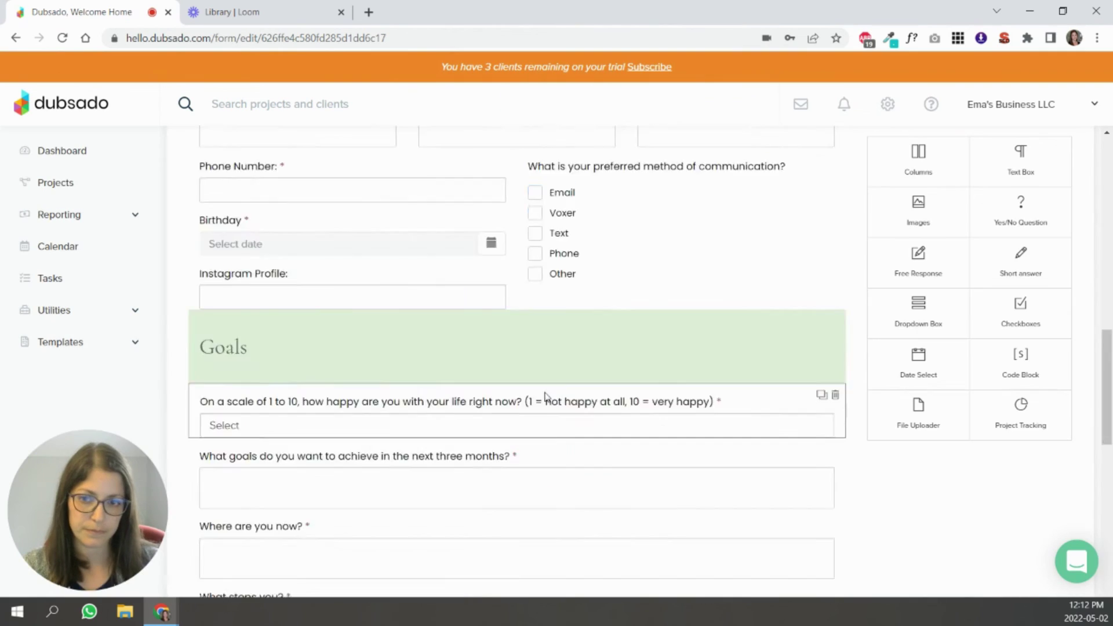
Step: Swap the lower image block for the THANK YOU! banner picture
{"action": "scroll", "coordinate": [530, 566], "scroll_direction": "down", "scroll_amount": 10}
{"action": "left_click", "coordinate": [530, 566]}
{"action": "left_click", "coordinate": [624, 296]}
{"action": "scroll", "coordinate": [664, 447], "scroll_direction": "down", "scroll_amount": 2}
{"action": "left_click", "coordinate": [531, 584]}
{"action": "scroll", "coordinate": [870, 539], "scroll_direction": "down", "scroll_amount": 5}
{"action": "scroll", "coordinate": [860, 457], "scroll_direction": "up", "scroll_amount": 20}
{"action": "scroll", "coordinate": [868, 353], "scroll_direction": "up", "scroll_amount": 1}
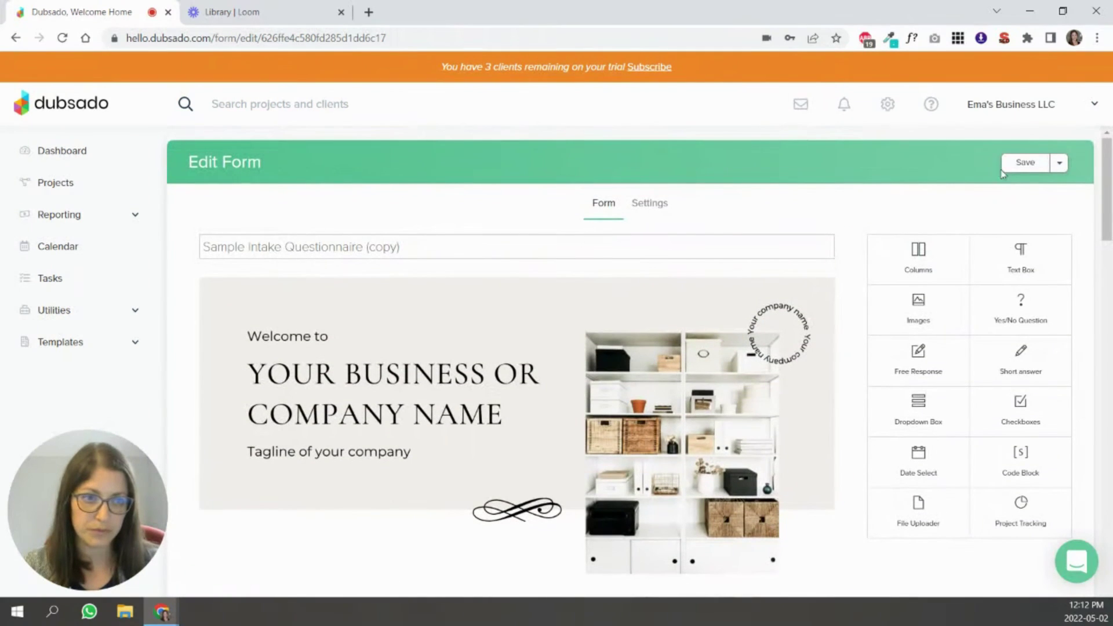
Step: Save the questionnaire, then use Save and Preview
{"action": "left_click", "coordinate": [1016, 164]}
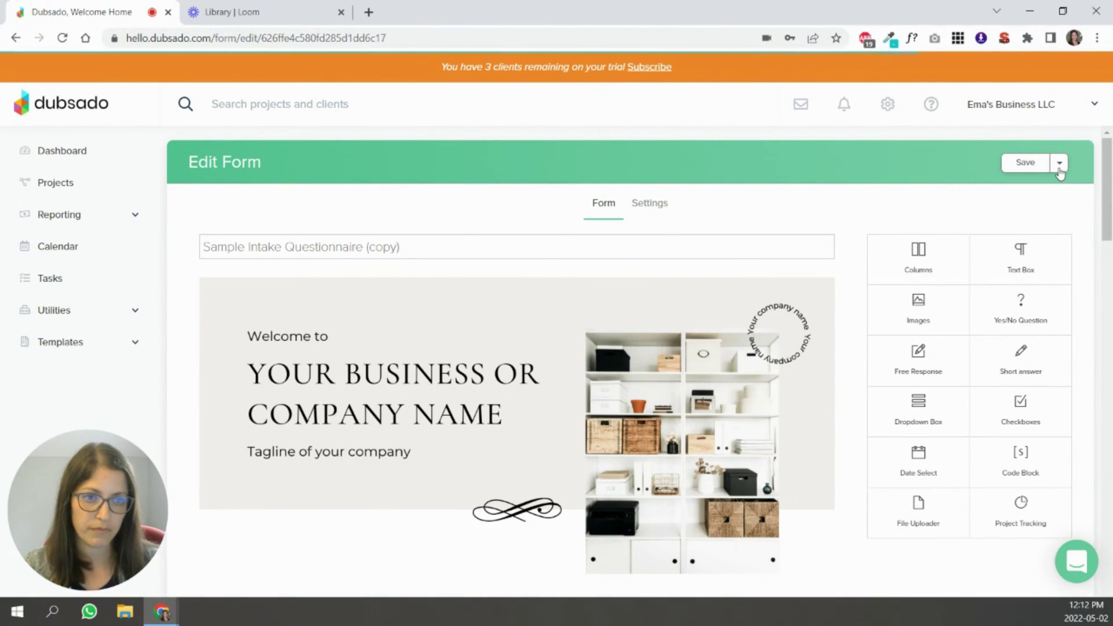
{"action": "left_click", "coordinate": [1071, 163]}
{"action": "left_click", "coordinate": [1016, 226]}
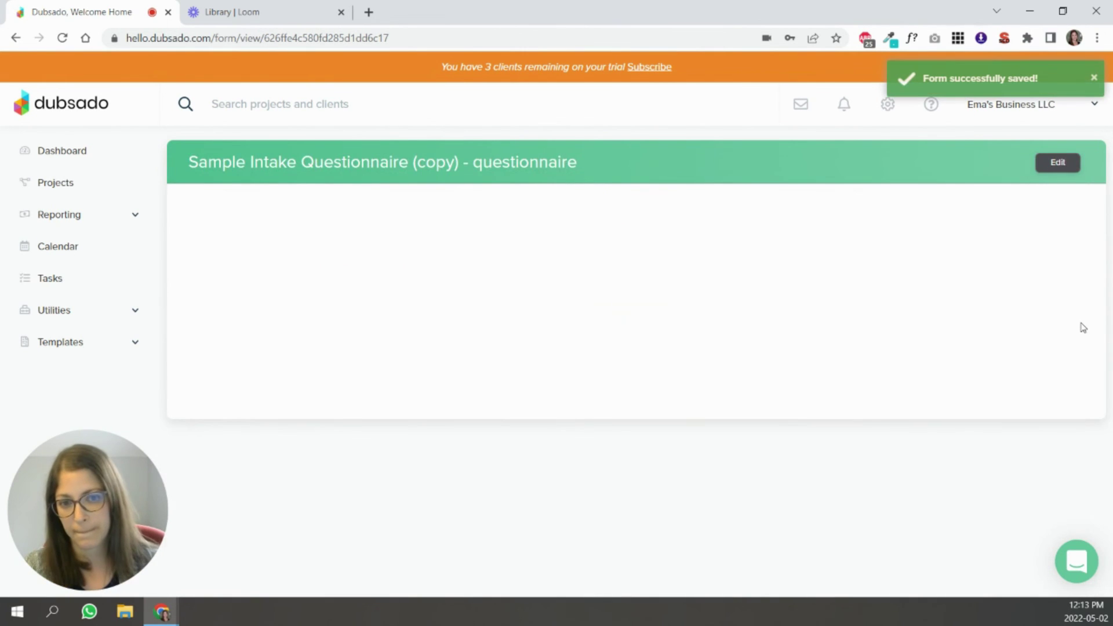
Step: Scroll through the previewed form from the welcome banner to the THANK YOU! image
{"action": "scroll", "coordinate": [1083, 328], "scroll_direction": "down", "scroll_amount": 6}
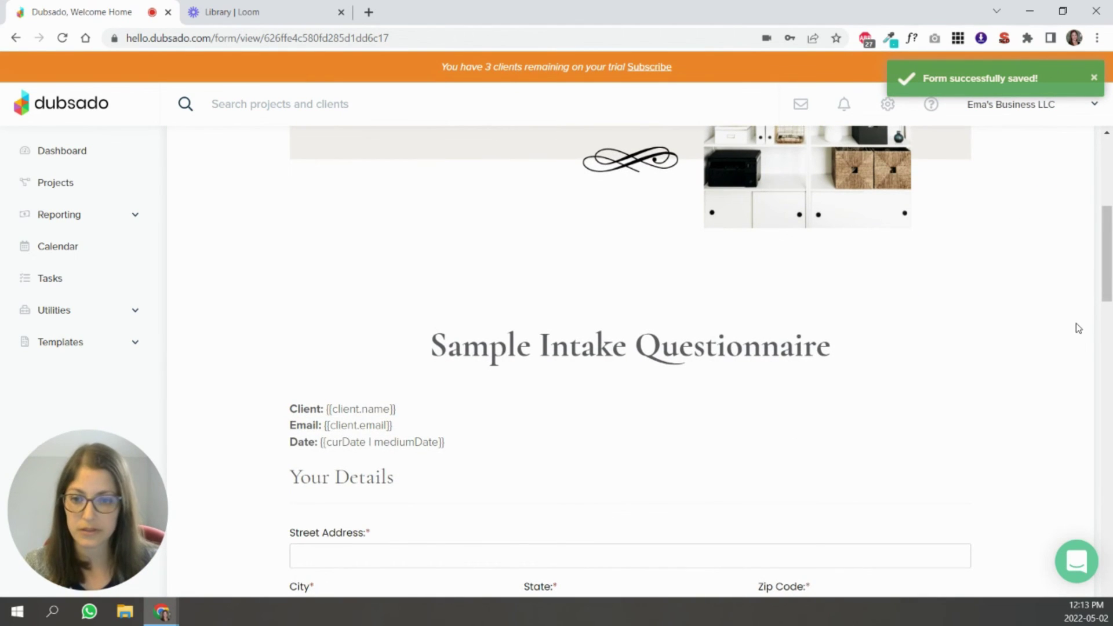
{"action": "scroll", "coordinate": [1078, 328], "scroll_direction": "down", "scroll_amount": 6}
{"action": "scroll", "coordinate": [1079, 326], "scroll_direction": "down", "scroll_amount": 5}
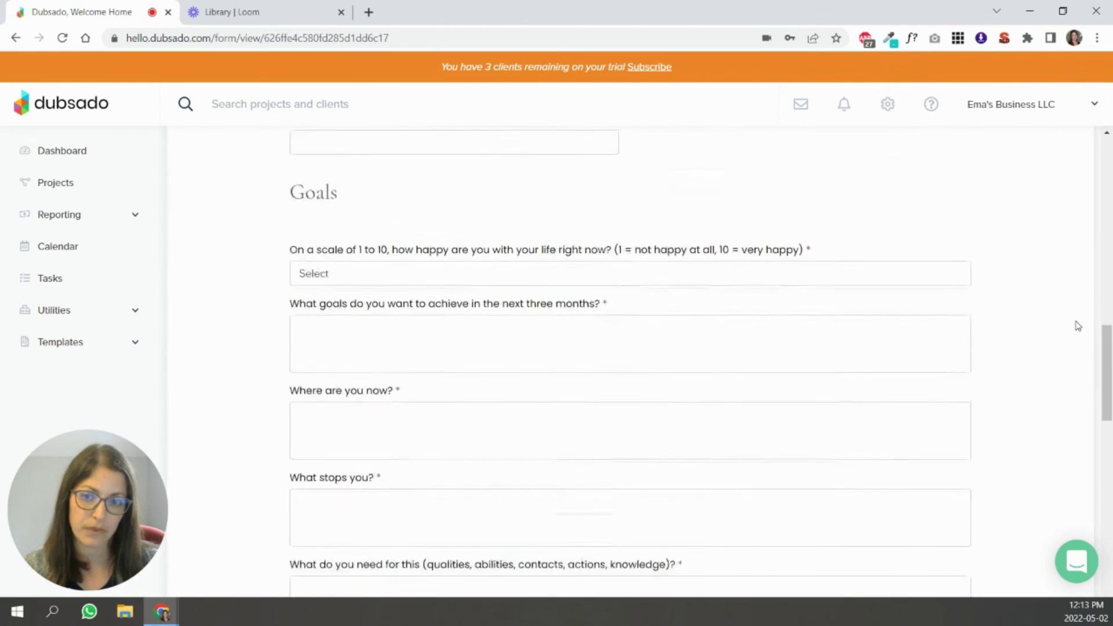
{"action": "scroll", "coordinate": [1078, 326], "scroll_direction": "down", "scroll_amount": 6}
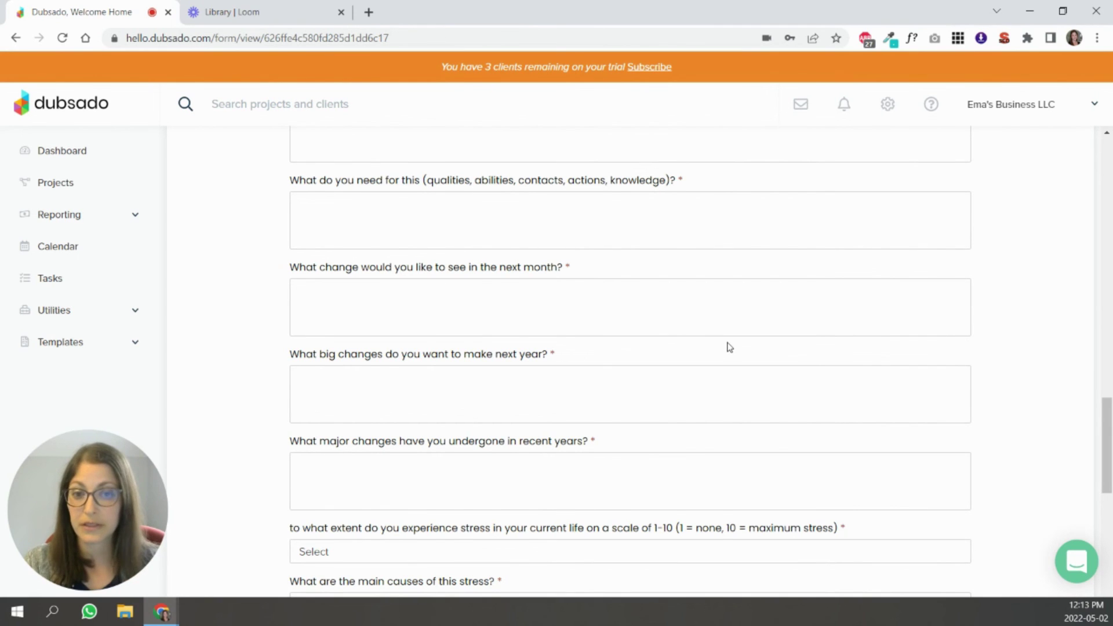
{"action": "scroll", "coordinate": [729, 347], "scroll_direction": "down", "scroll_amount": 6}
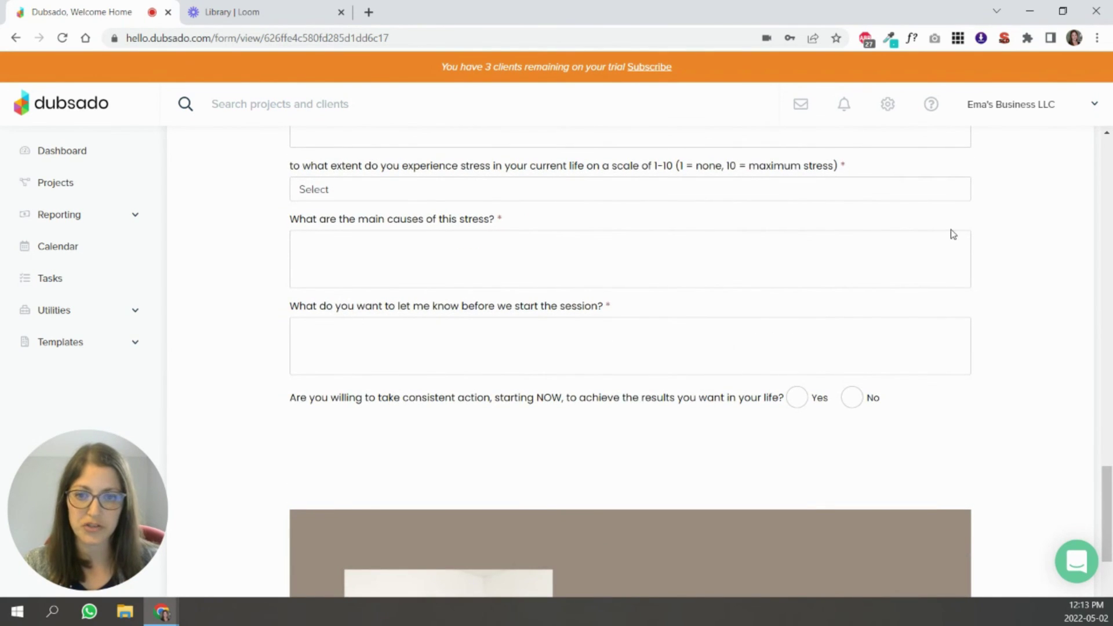
{"action": "scroll", "coordinate": [949, 246], "scroll_direction": "down", "scroll_amount": 1}
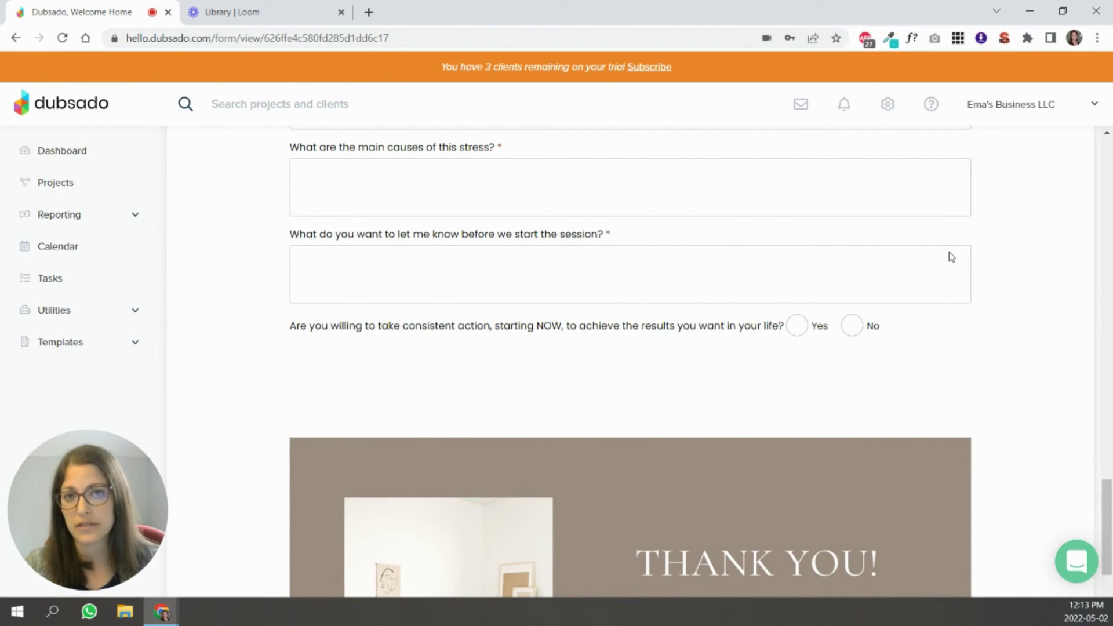
{"action": "scroll", "coordinate": [927, 289], "scroll_direction": "down", "scroll_amount": 4}
{"action": "scroll", "coordinate": [896, 377], "scroll_direction": "up", "scroll_amount": 12}
{"action": "scroll", "coordinate": [897, 376], "scroll_direction": "up", "scroll_amount": 15}
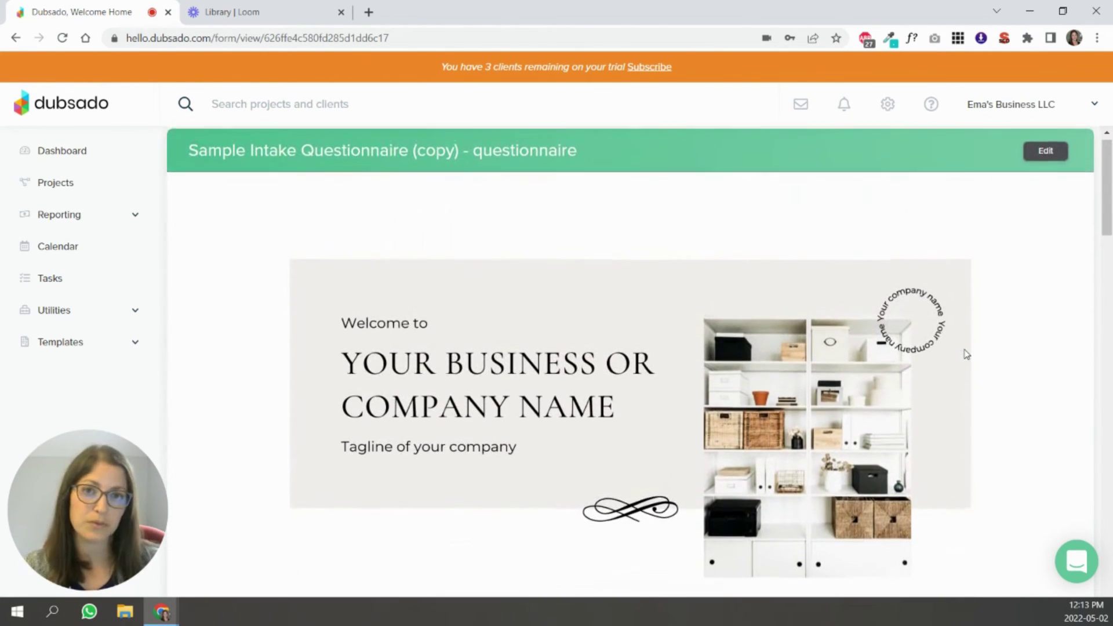